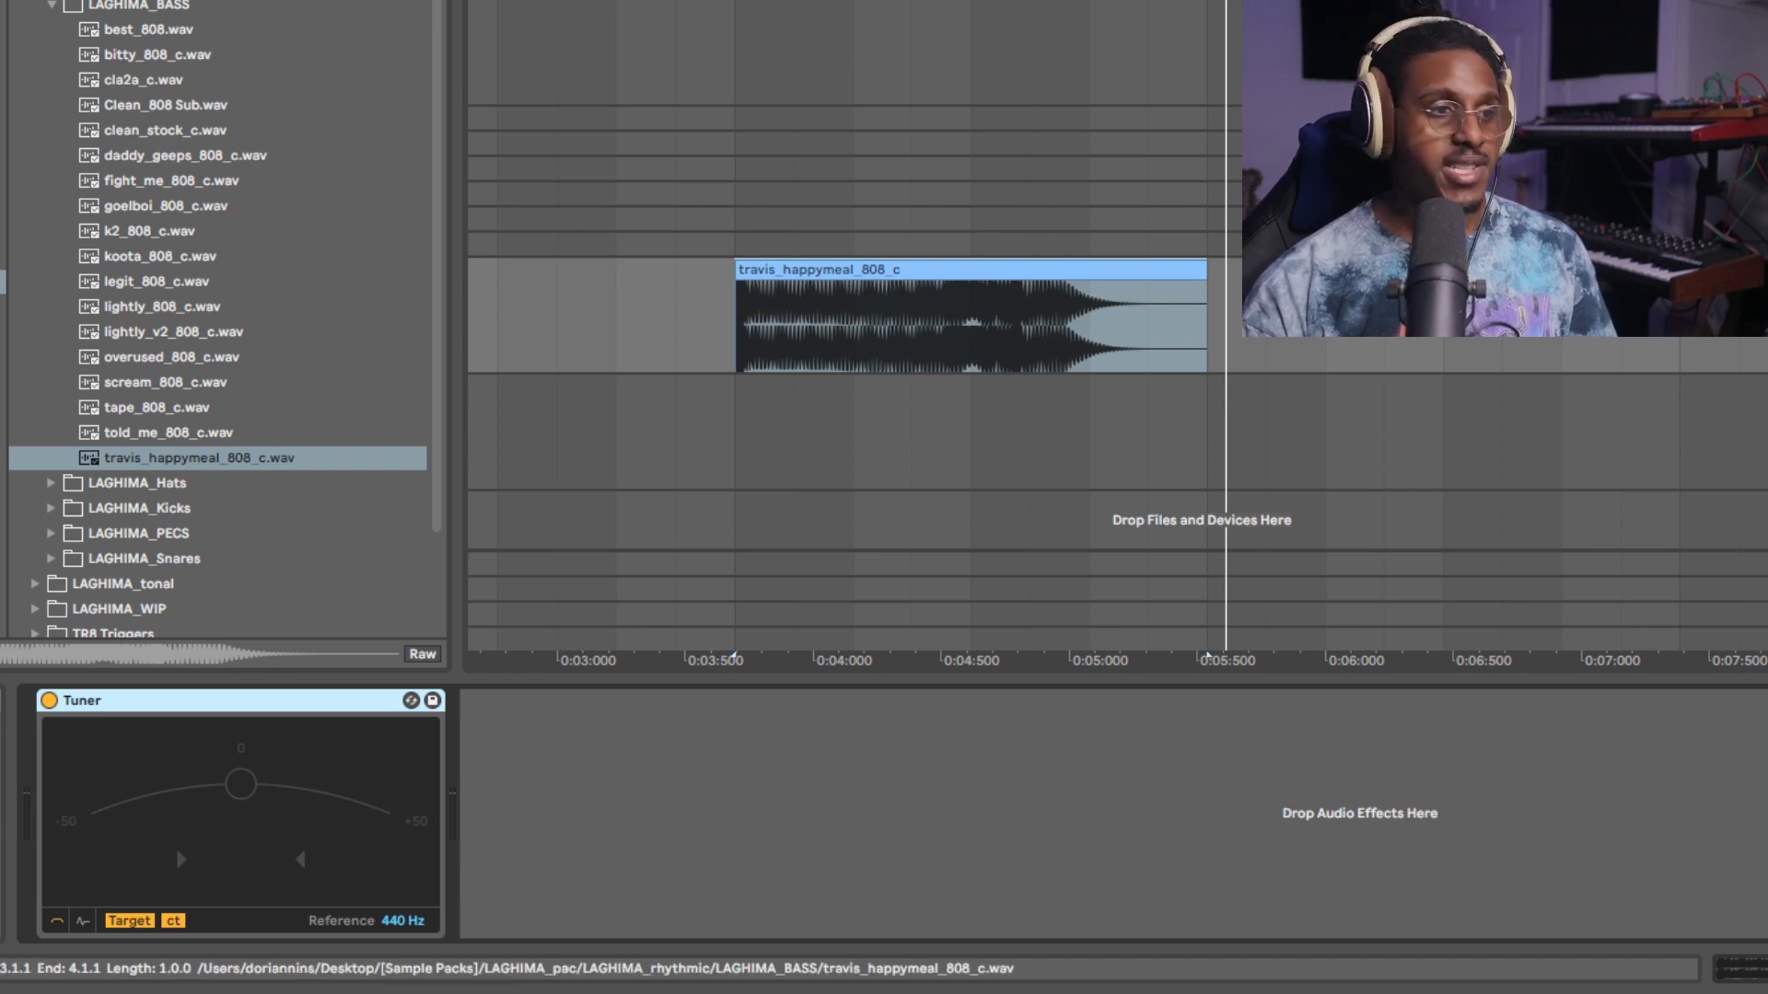
# Step: Reset the travis_happymeal_808_c clip's transposition to 0 st and play the sample through the Tuner
pyautogui.hotkey('shift', 'Tab')
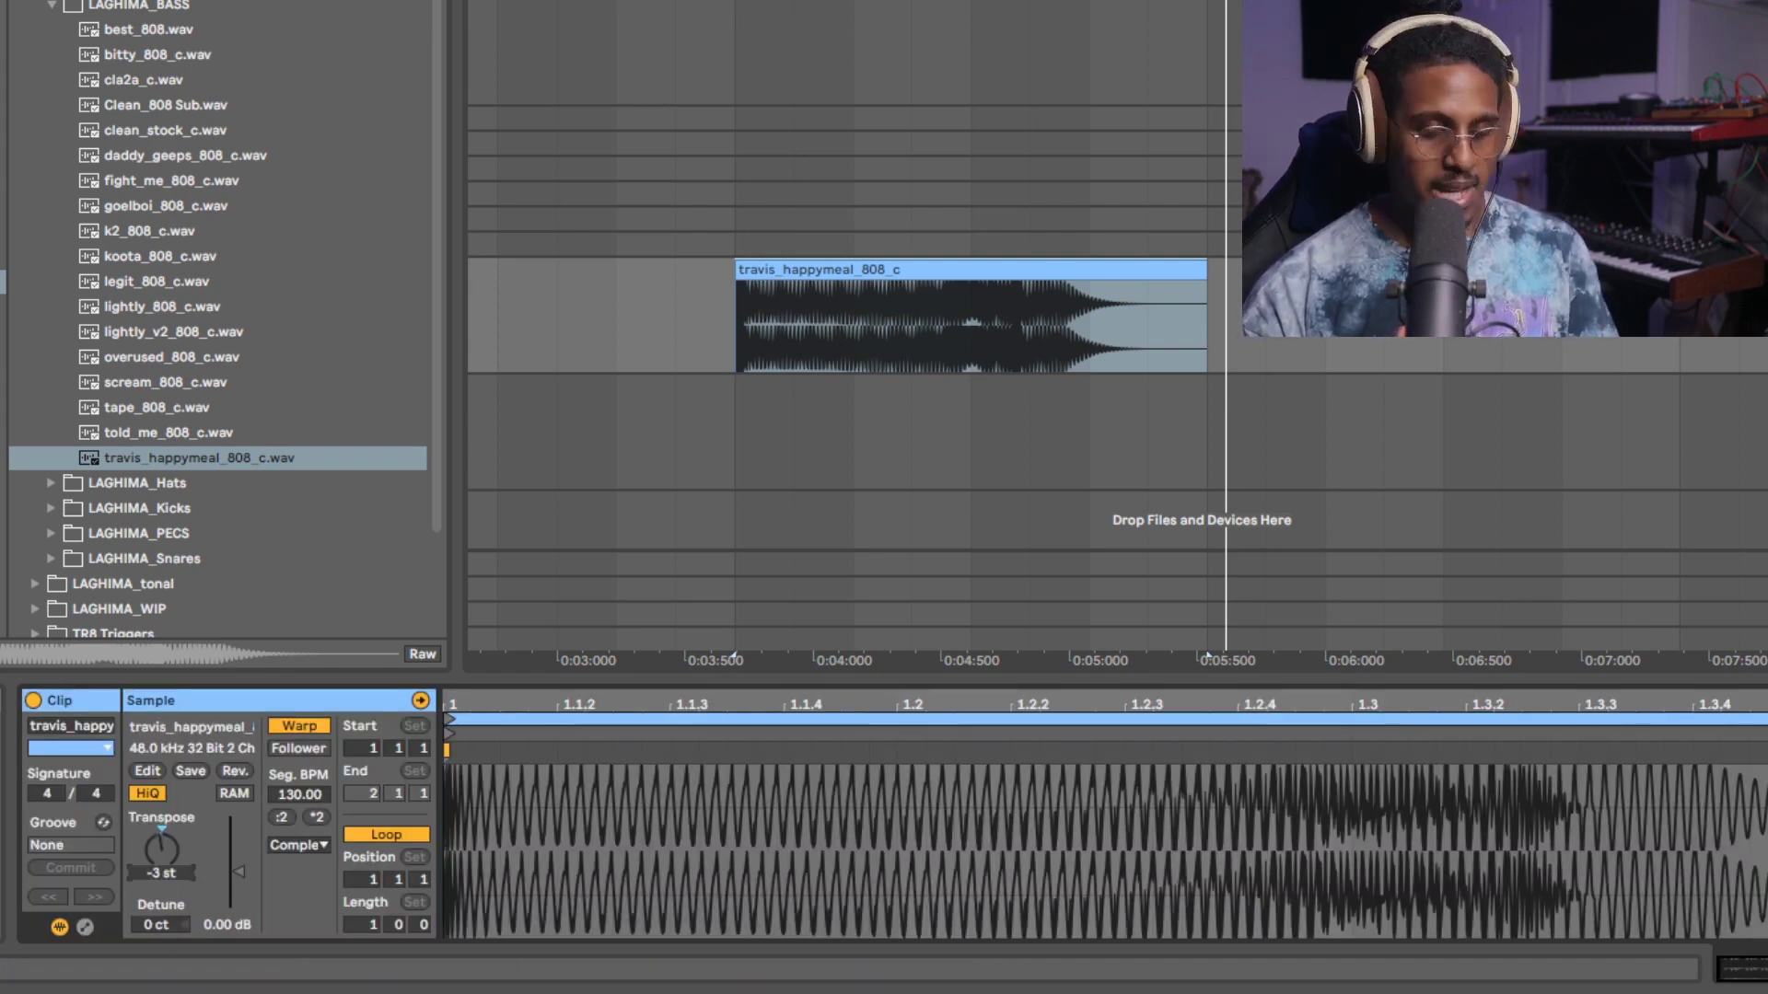
pyautogui.press('Delete')
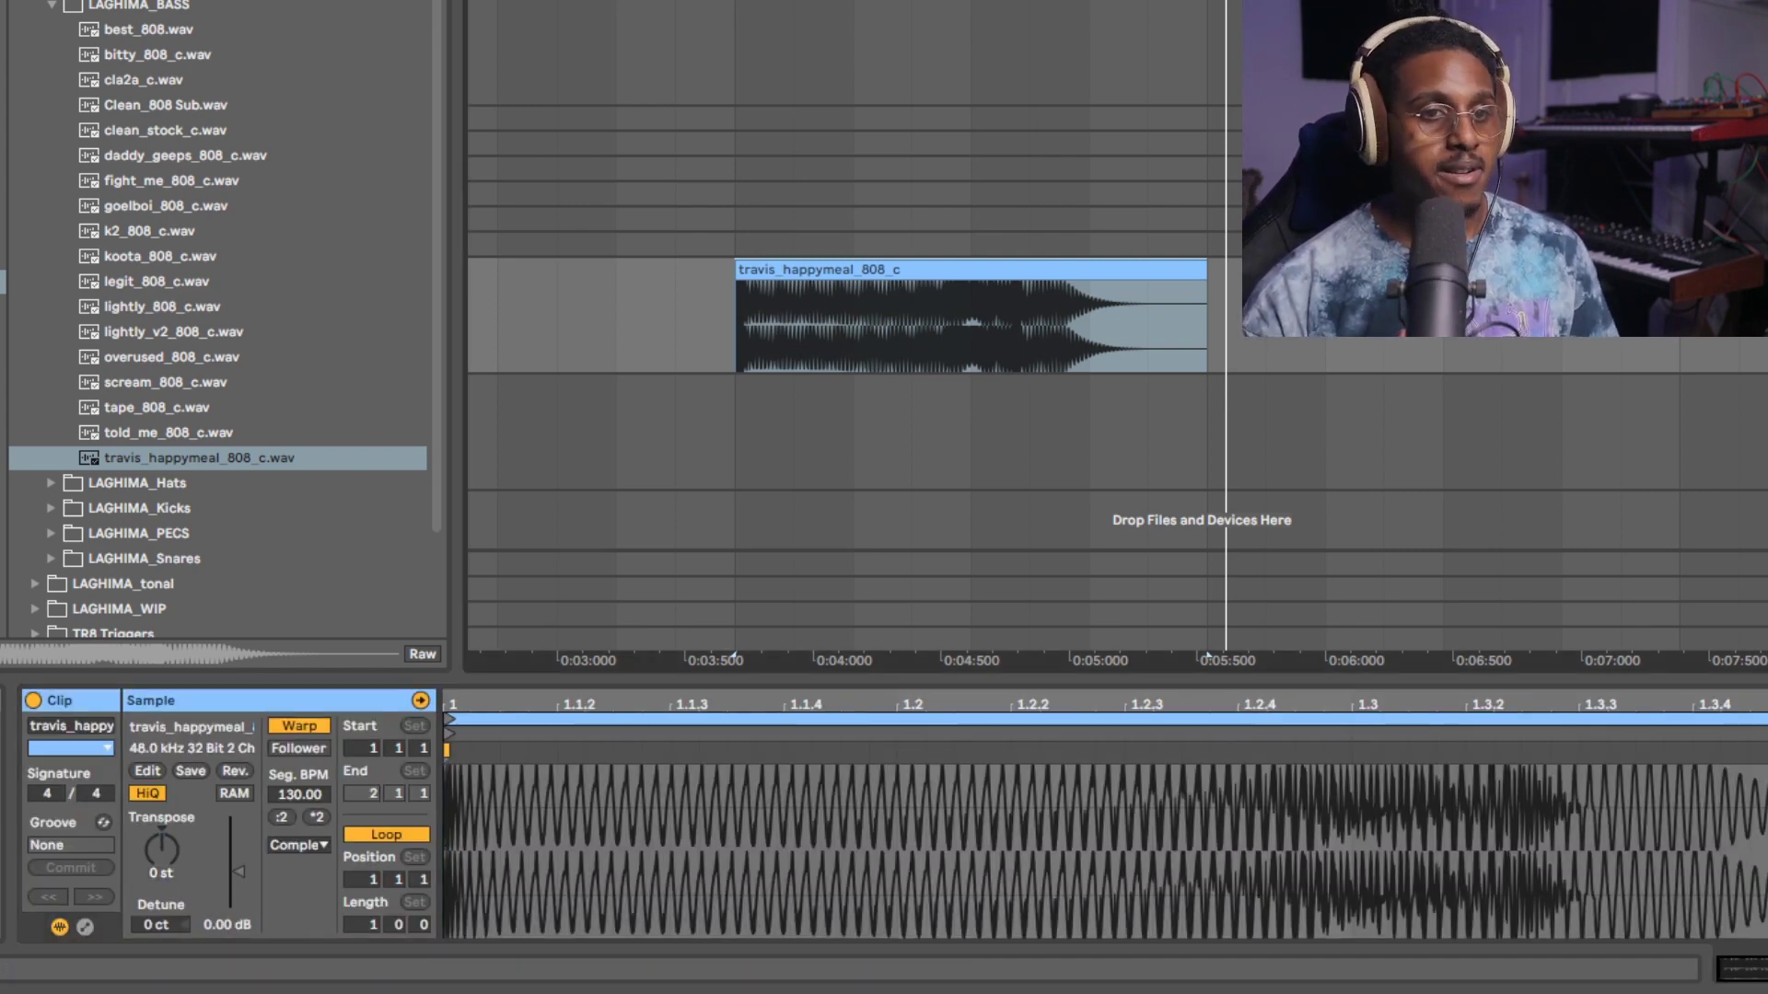
pyautogui.hotkey('shift', 'Tab')
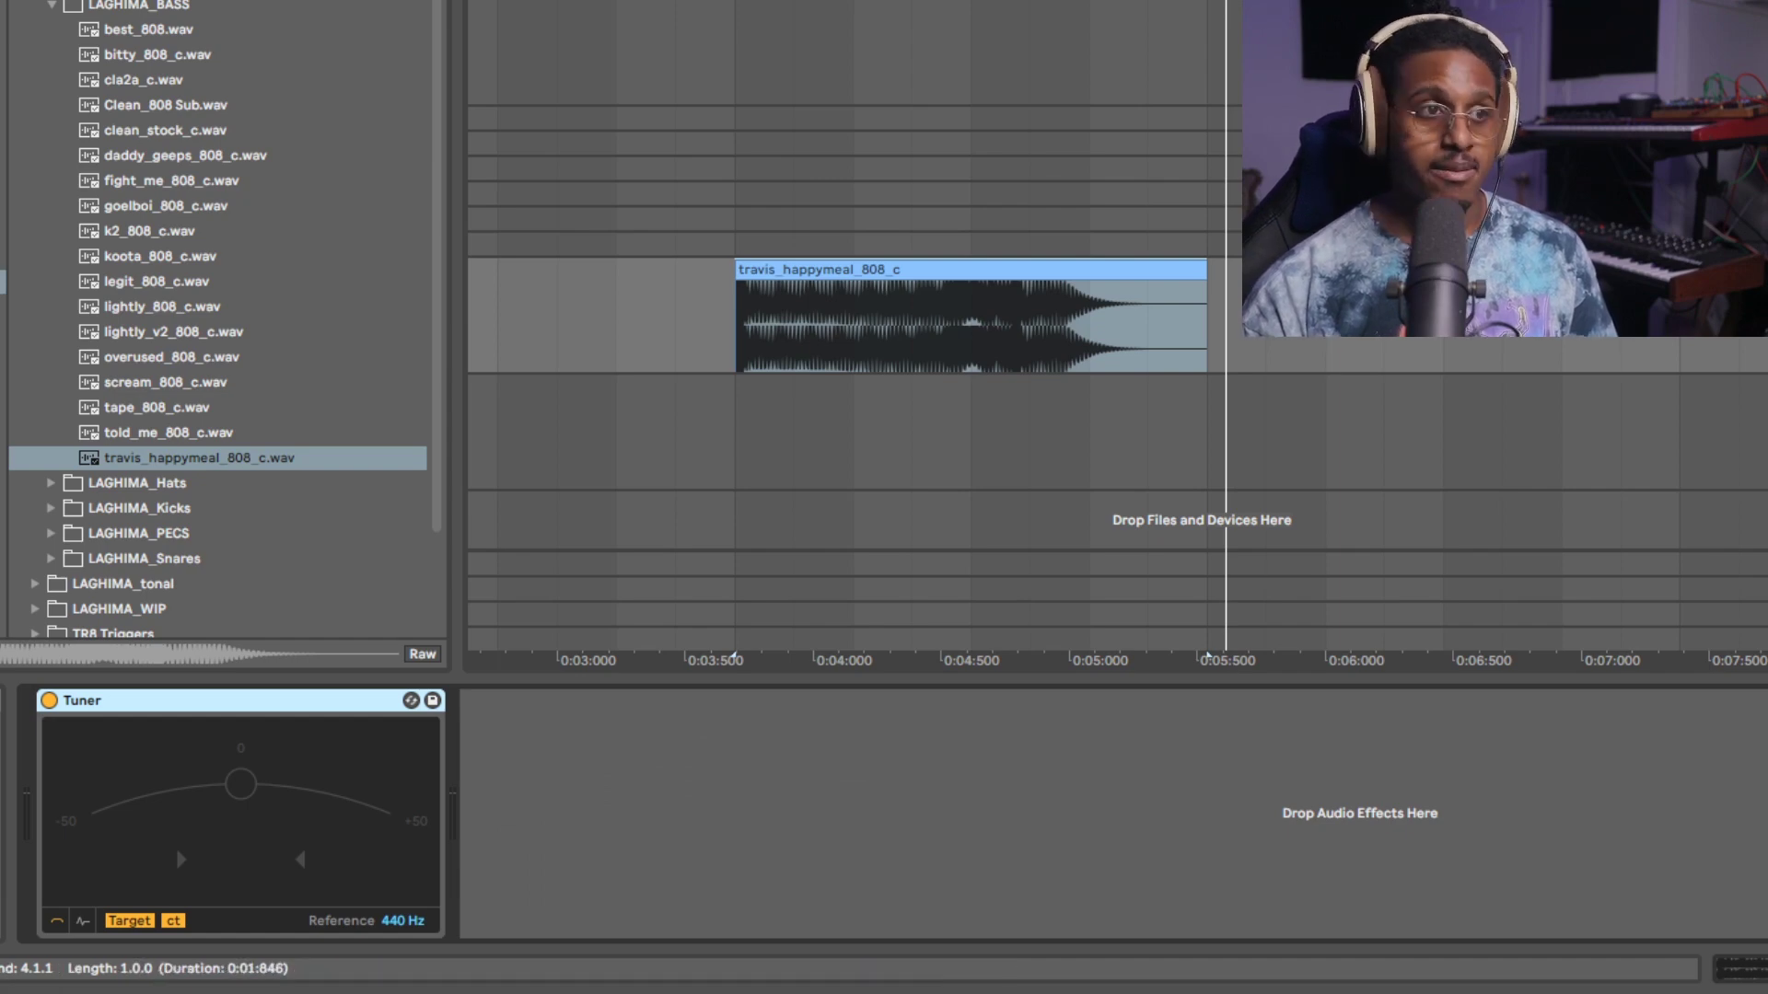
pyautogui.press('space')
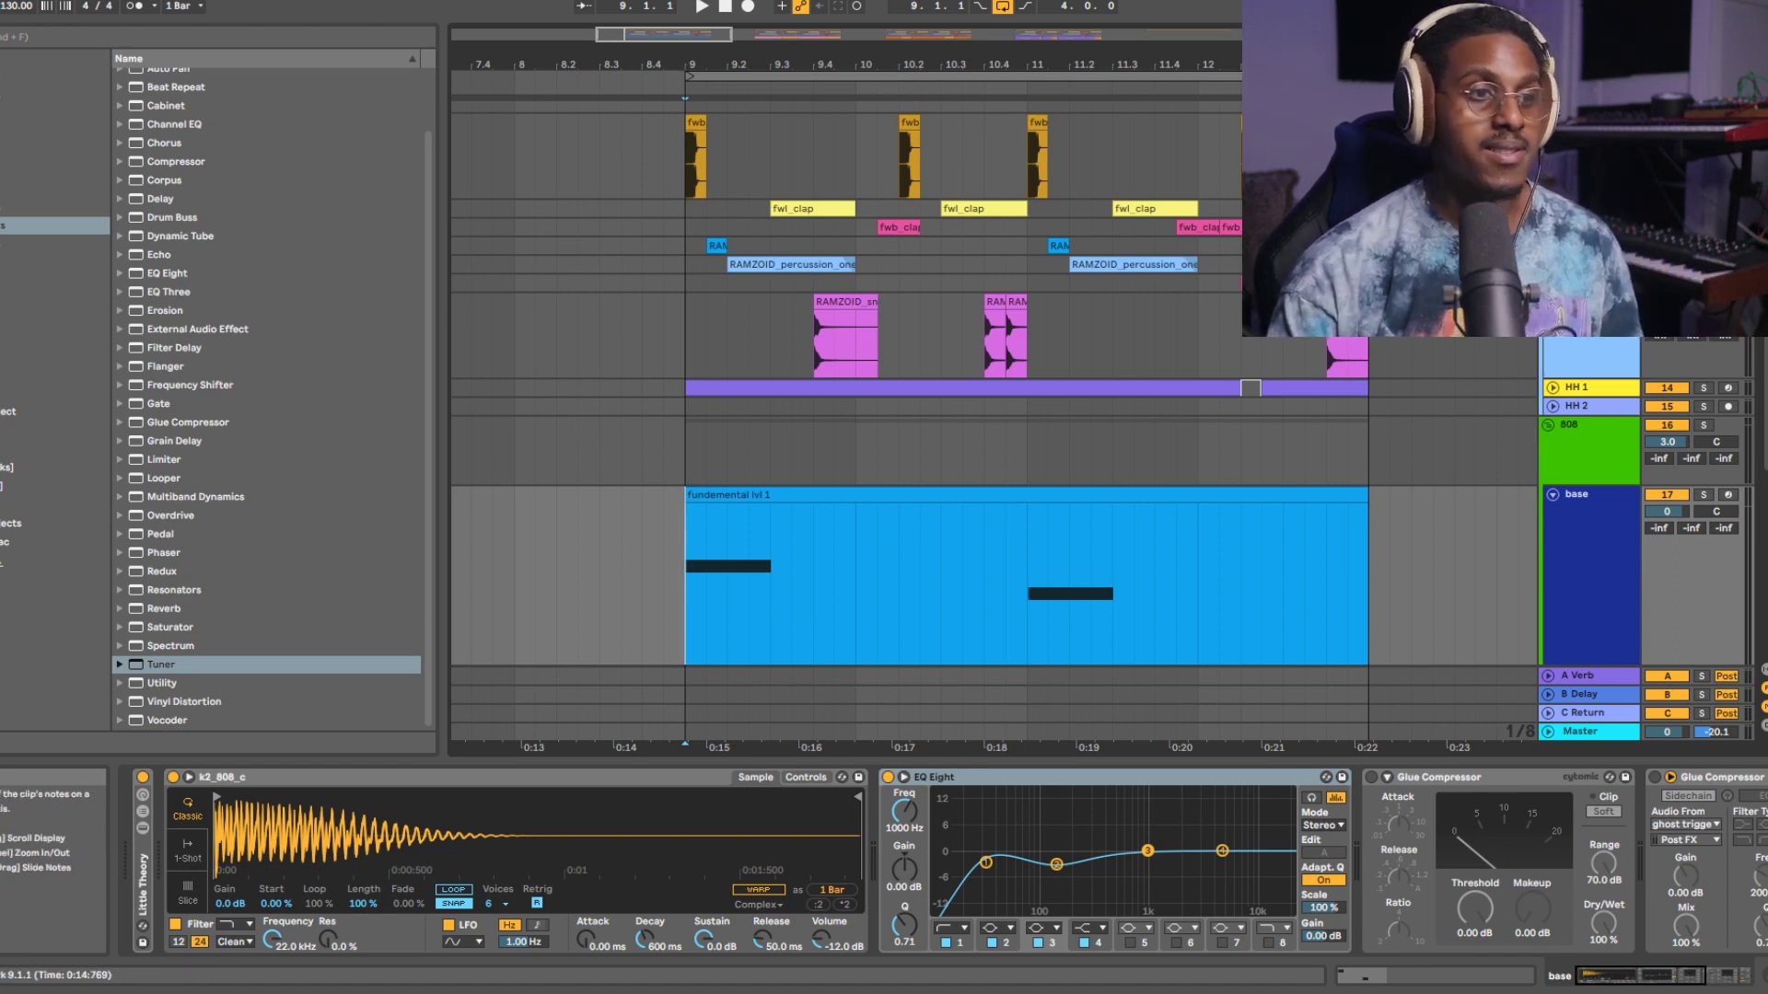
# Step: Select the "fundemental lvl 1" clip on the base track and play its 808 pattern with the drums
pyautogui.click(1026, 496)
pyautogui.press('space')
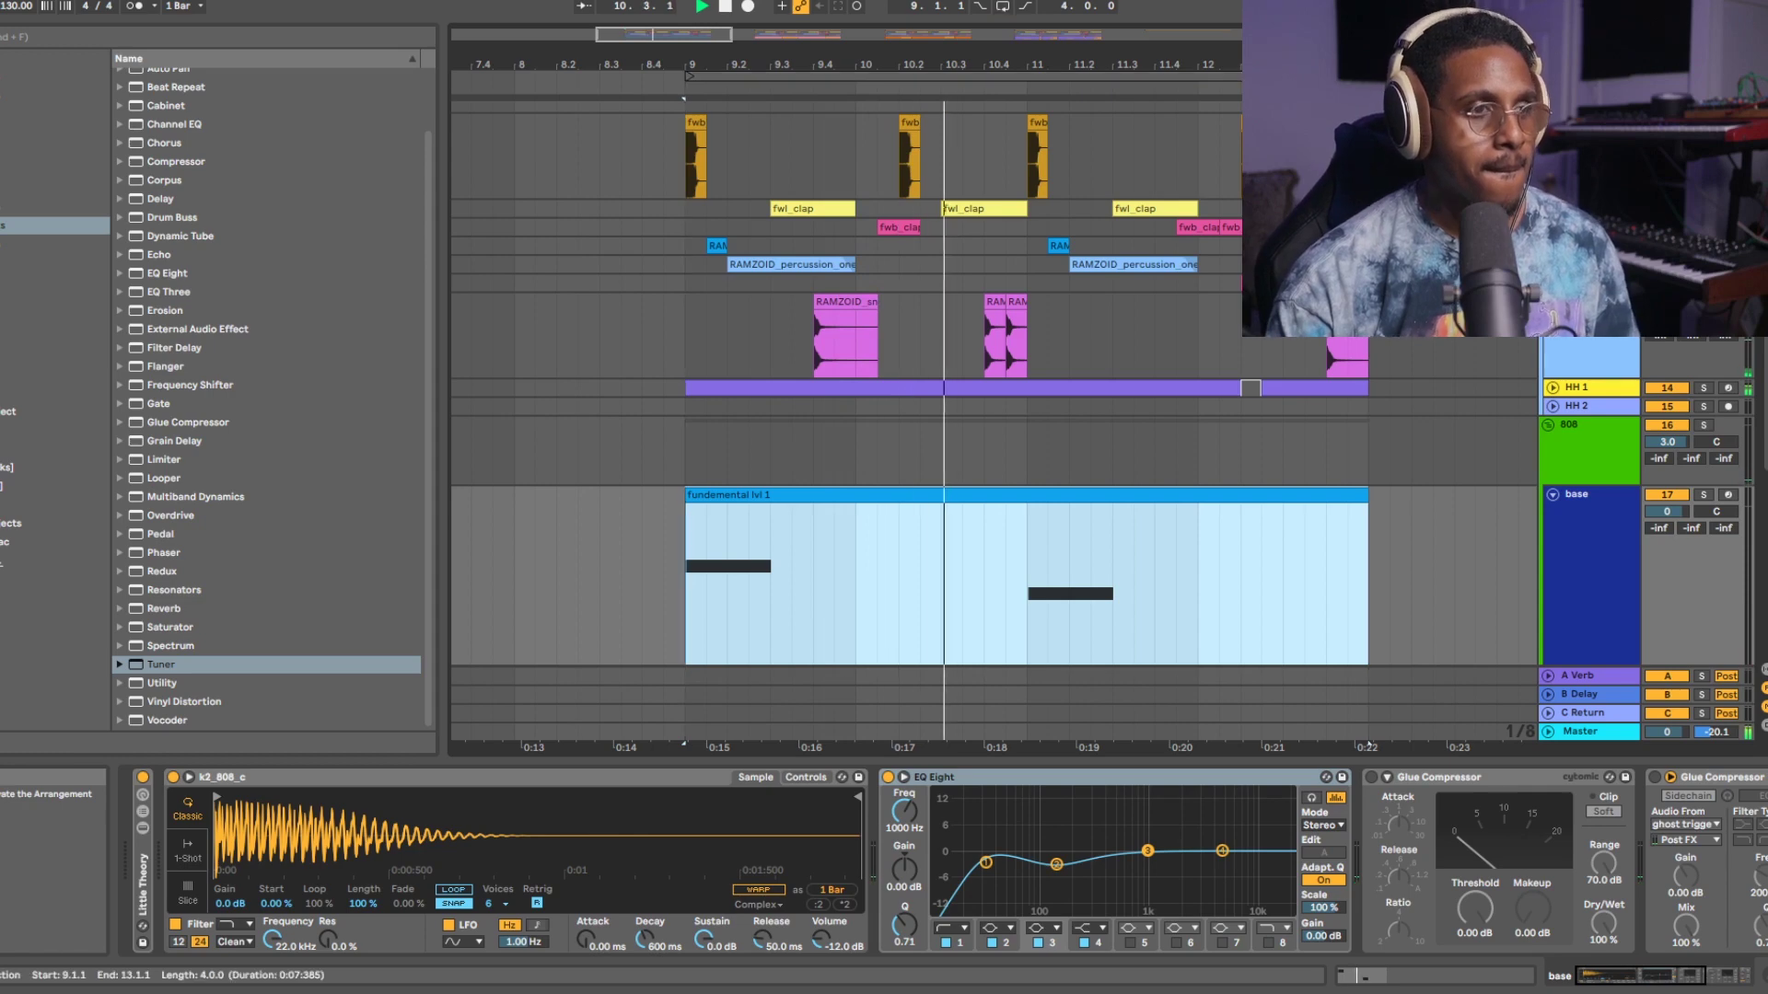
pyautogui.click(1027, 451)
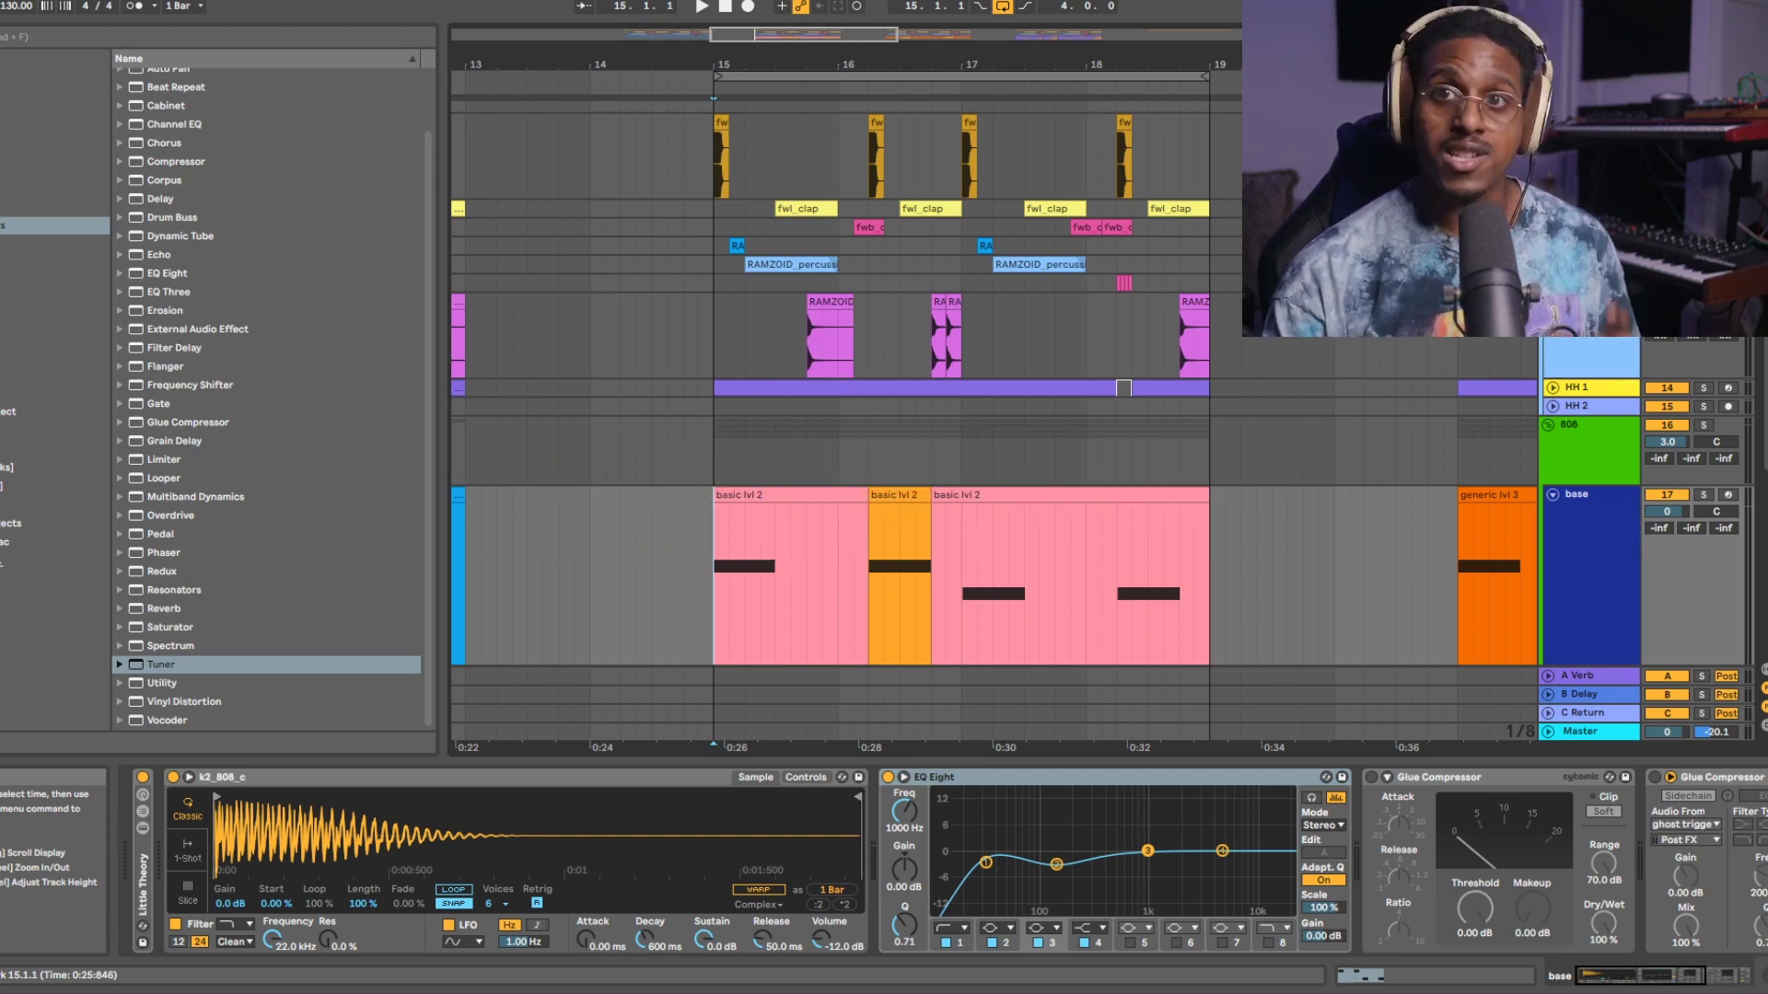
# Step: Examine the orange added-note clip among the "basic lvl 2" clips on the base track and play the pattern from bar 15
pyautogui.click(900, 494)
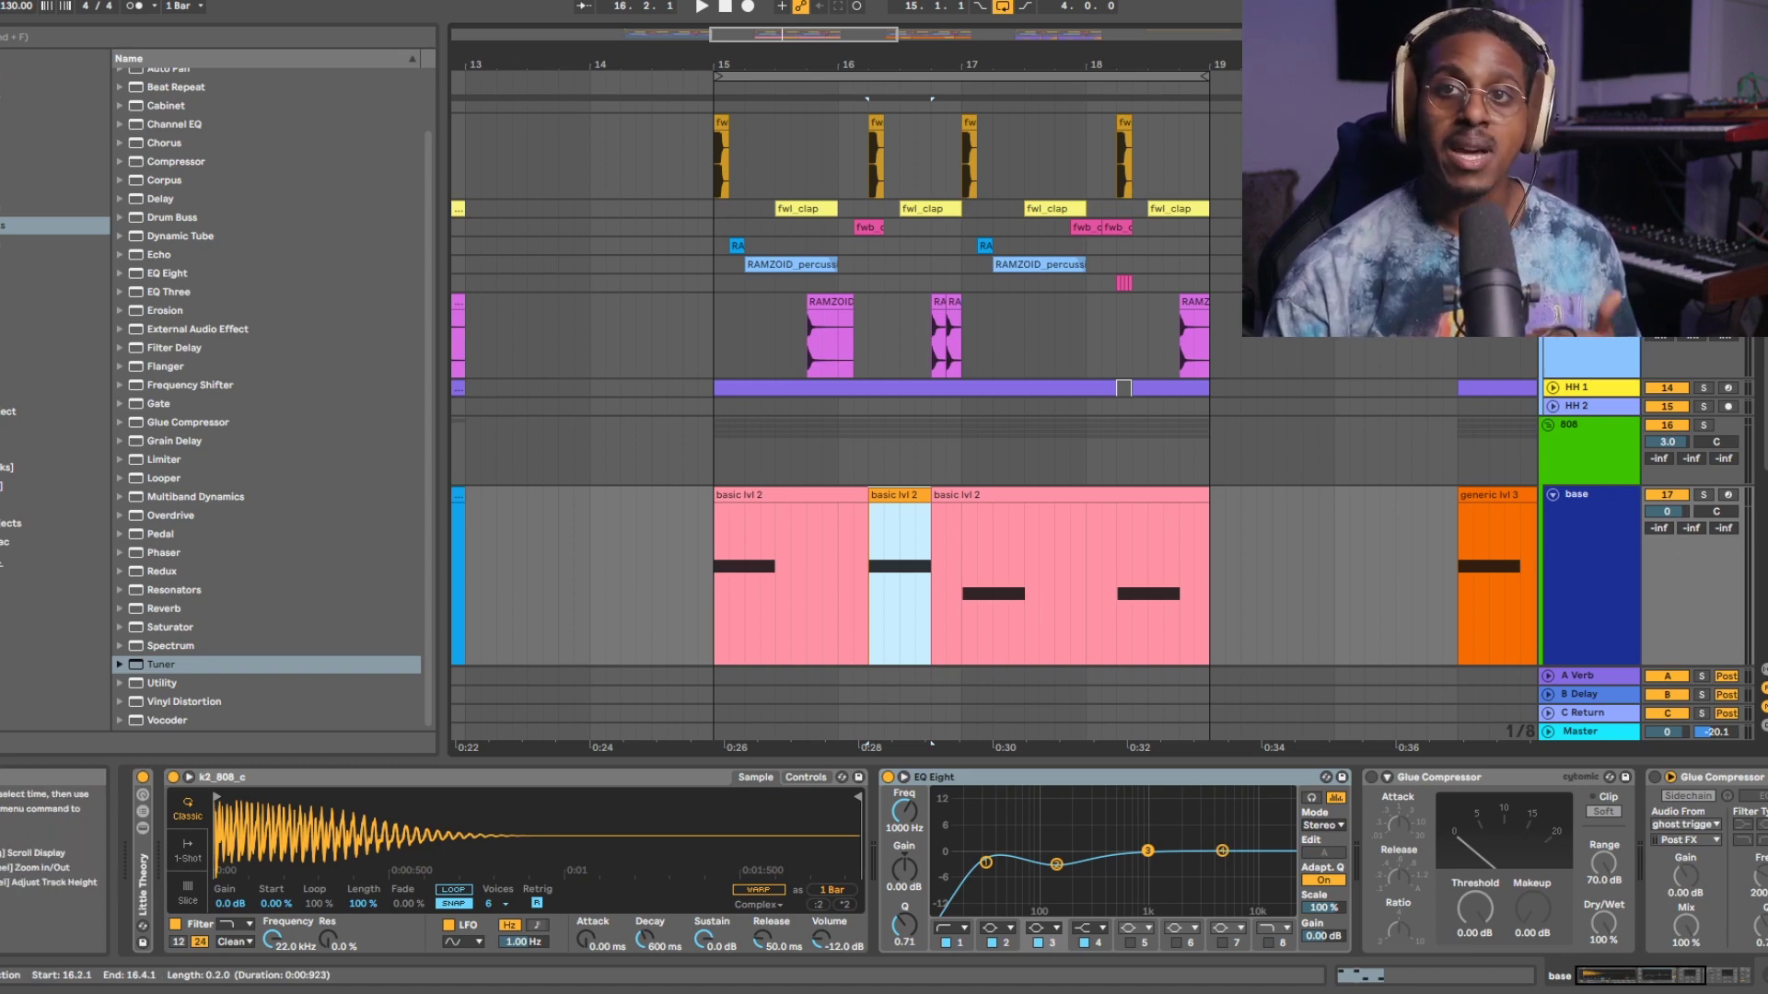
pyautogui.click(946, 580)
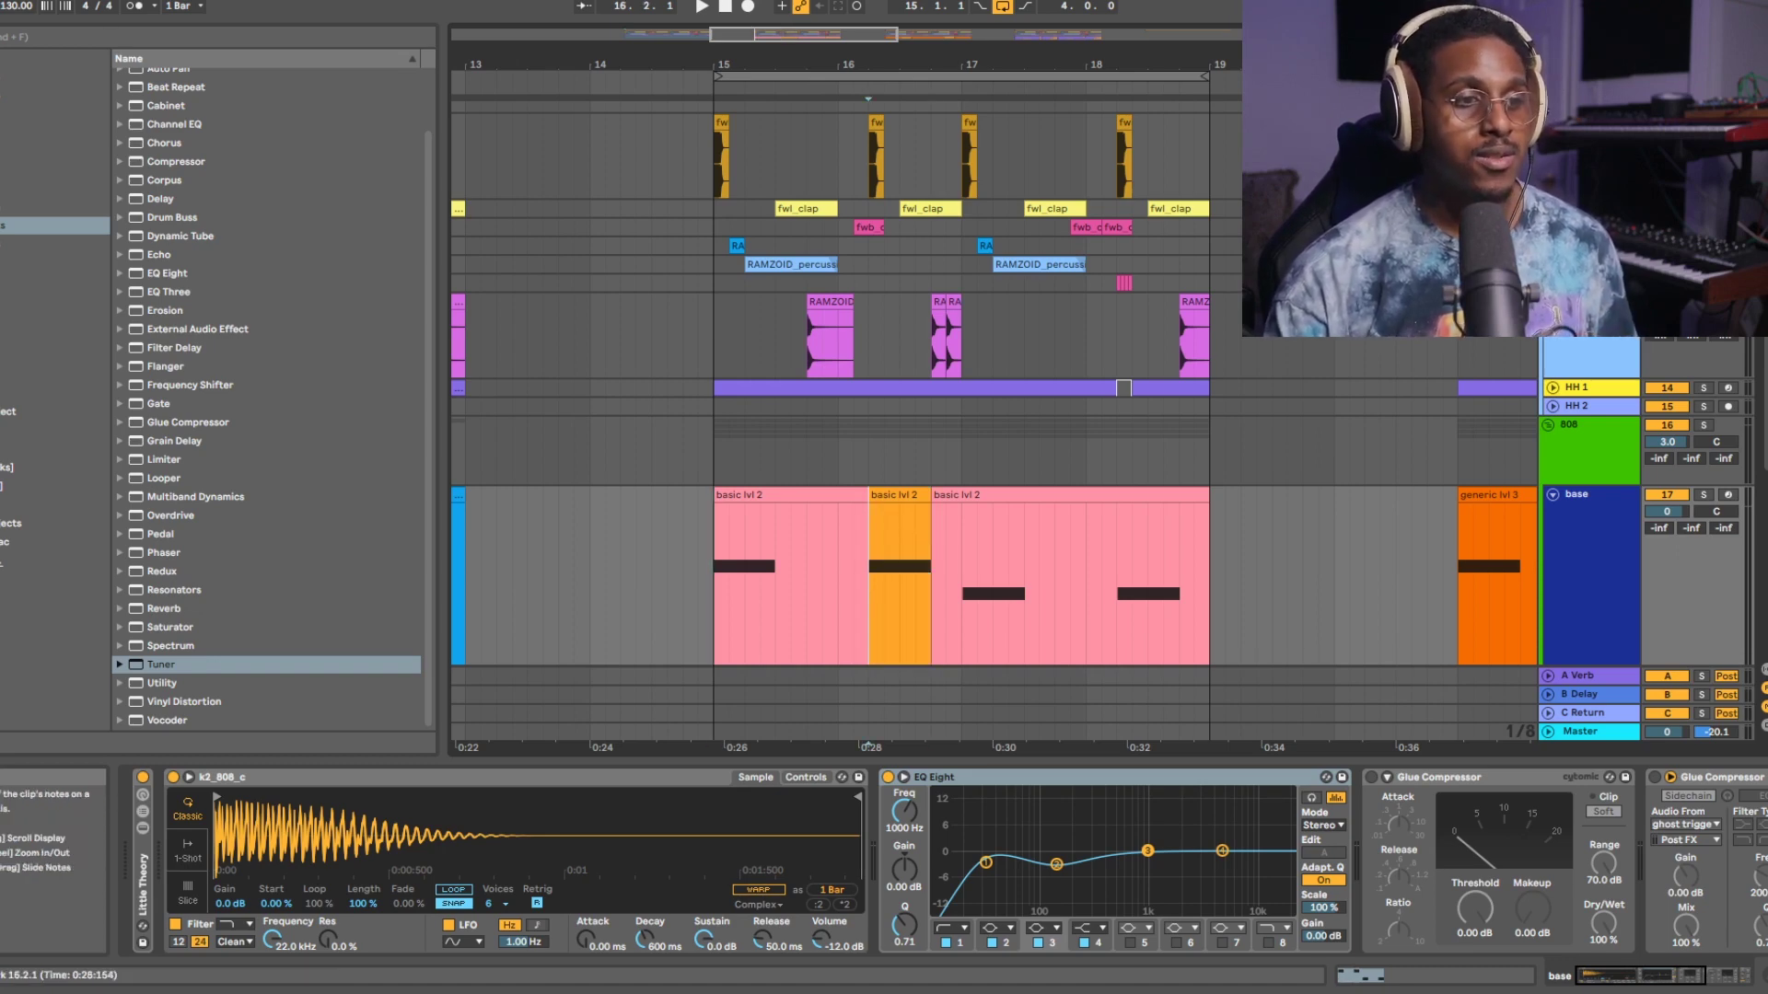
pyautogui.click(1101, 580)
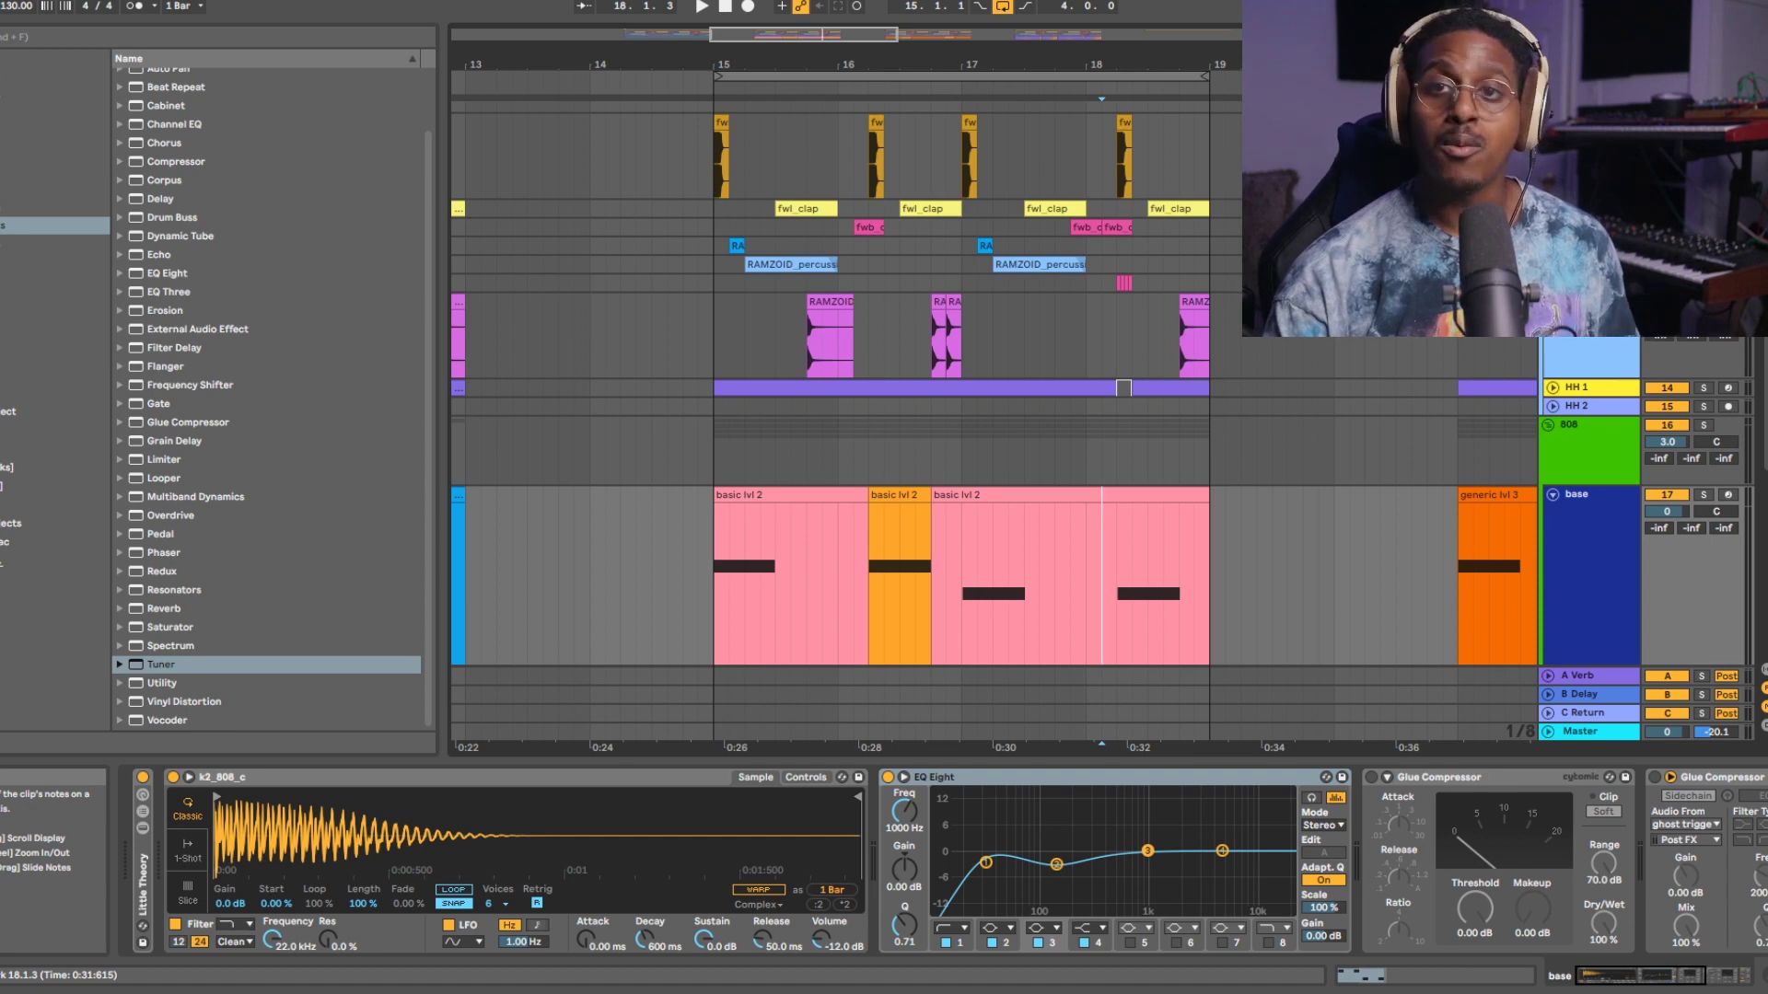
pyautogui.click(869, 598)
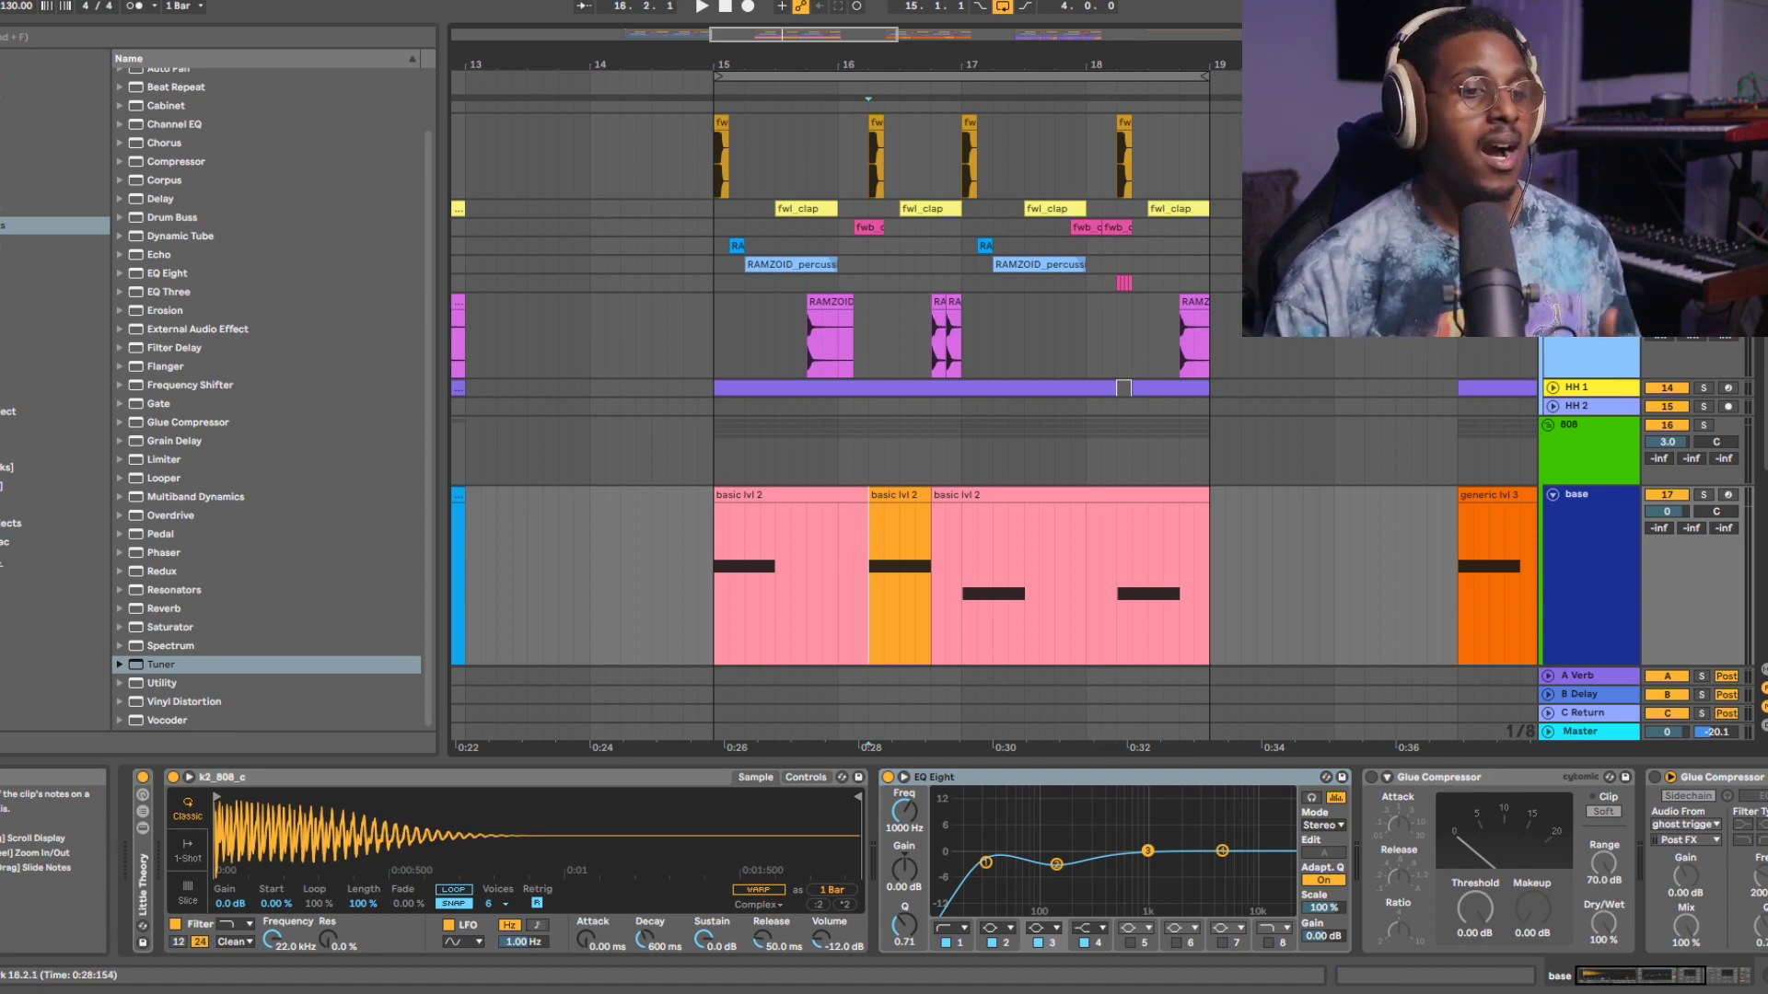
pyautogui.scroll(-2, 995, 382)
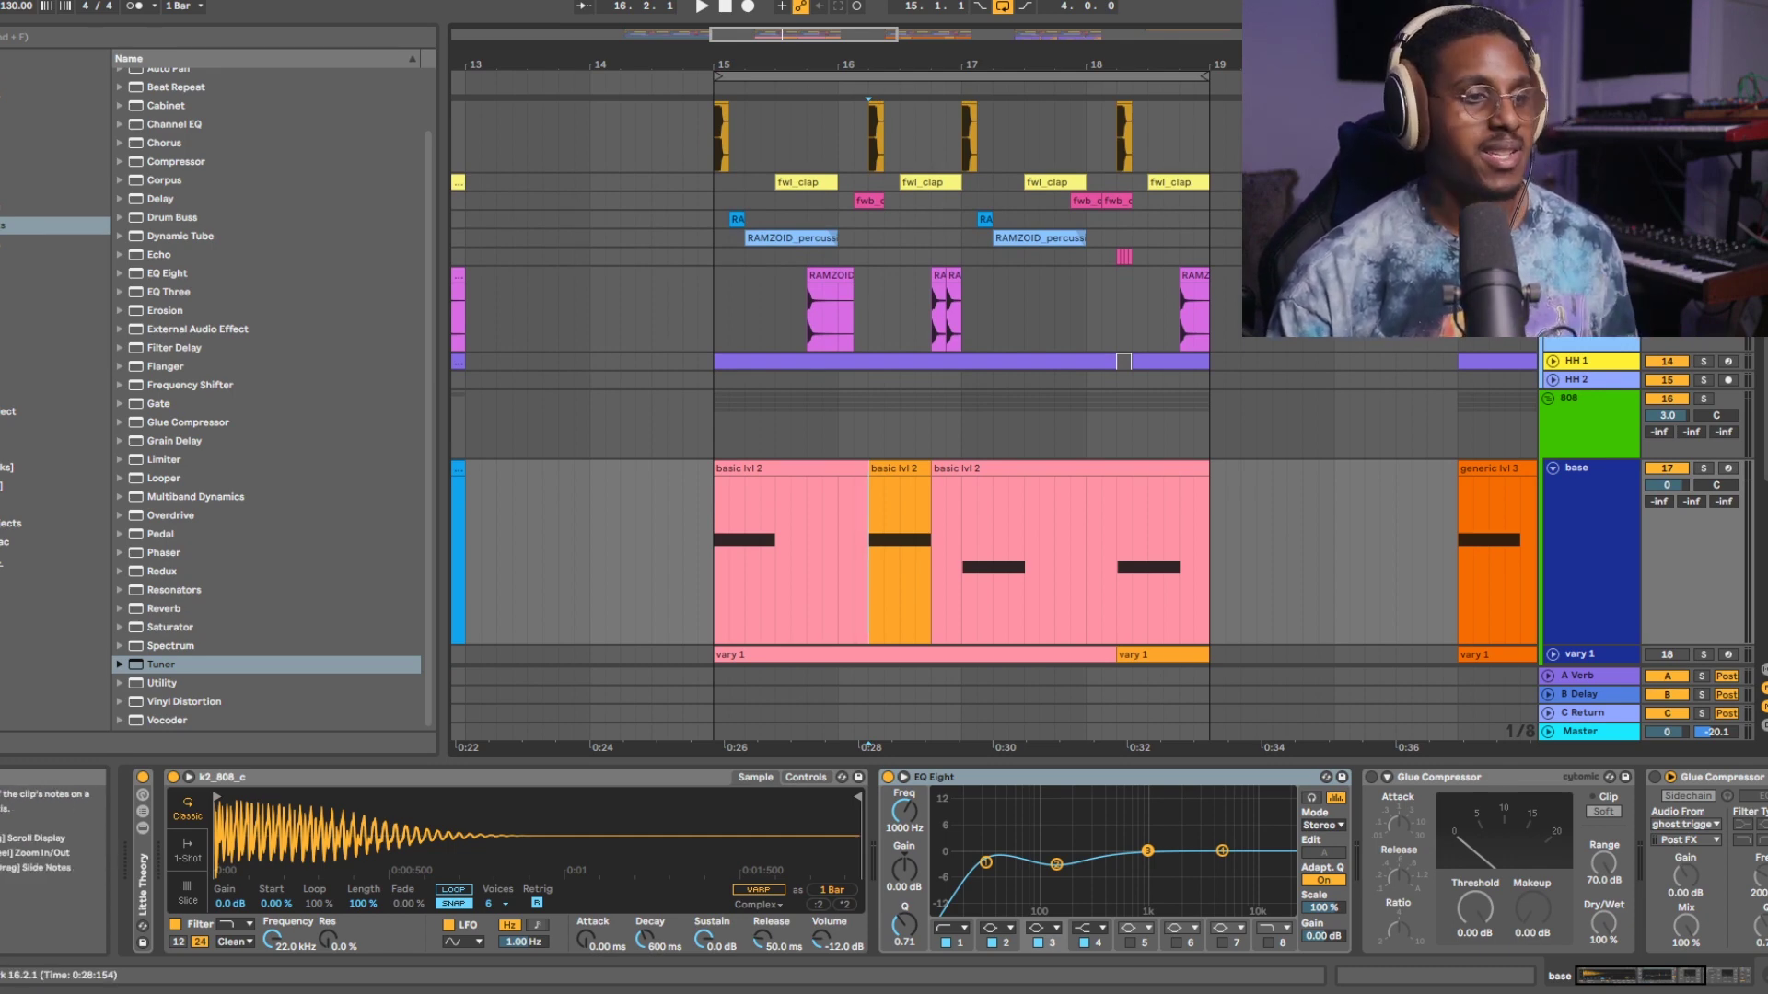
pyautogui.press('space')
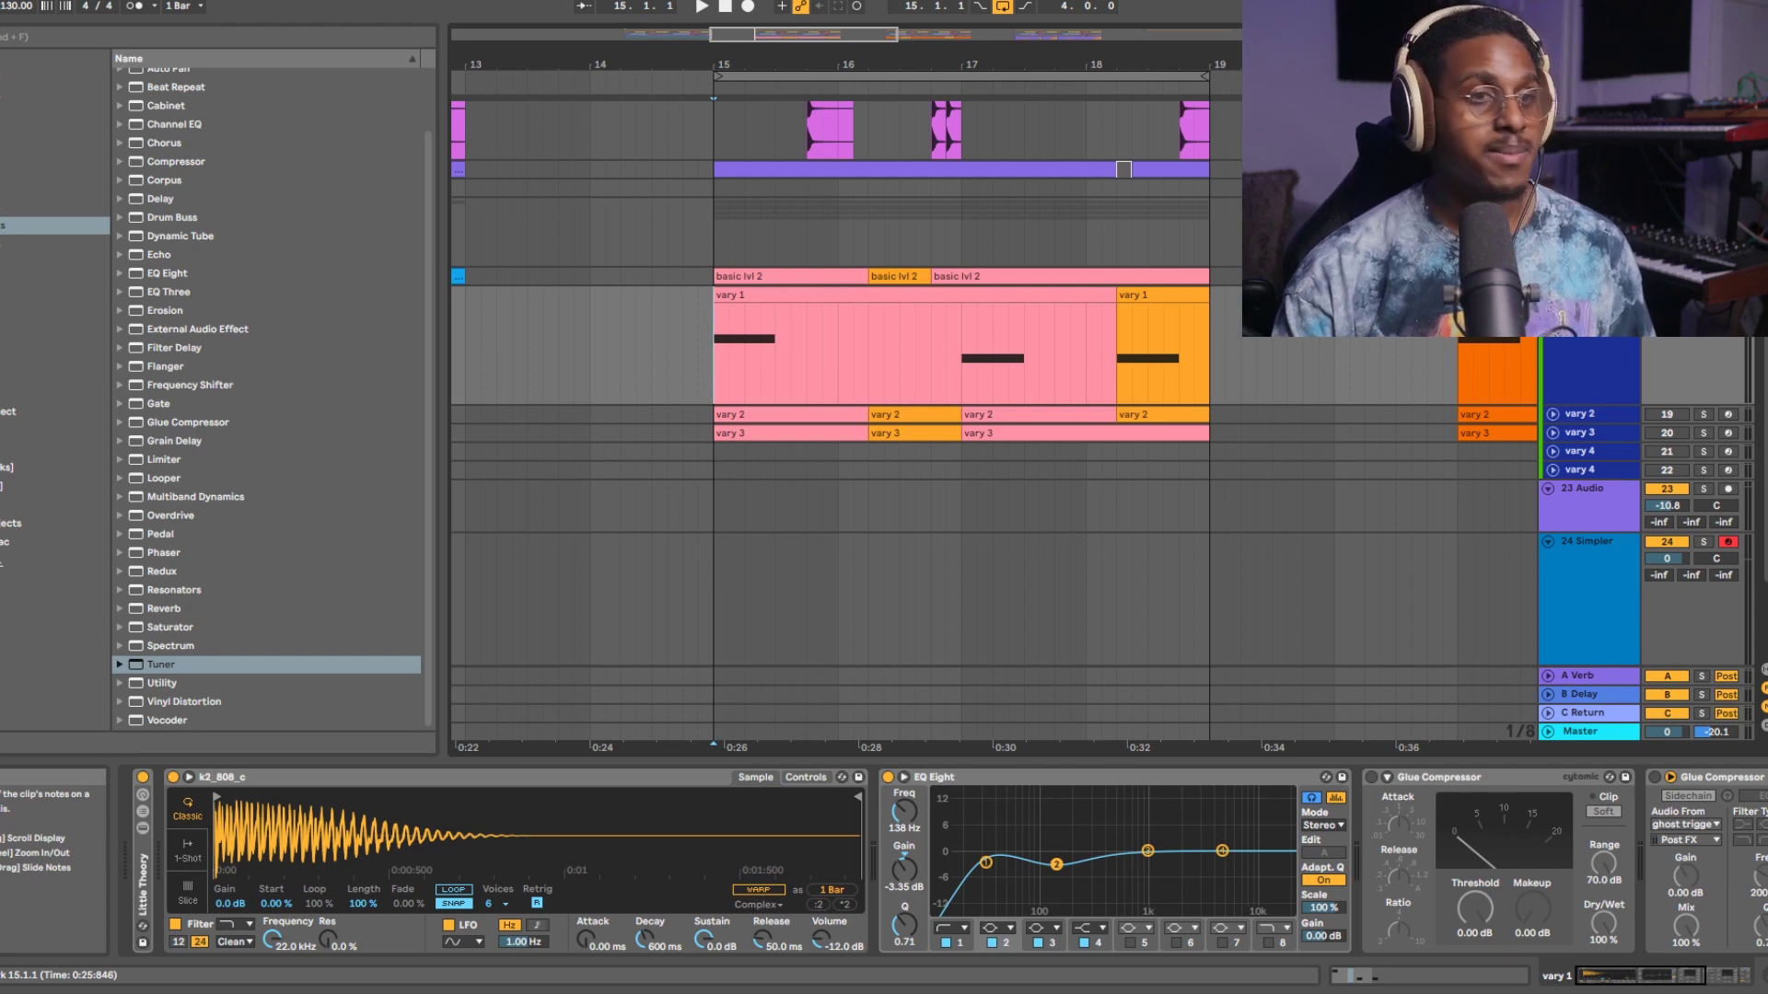
# Step: Examine the empty stretch from 16.2.1 to 17.1.1 in the level 2 vary 1 pattern and play it from bar 15
pyautogui.moveTo(868, 350); pyautogui.dragTo(961, 350)
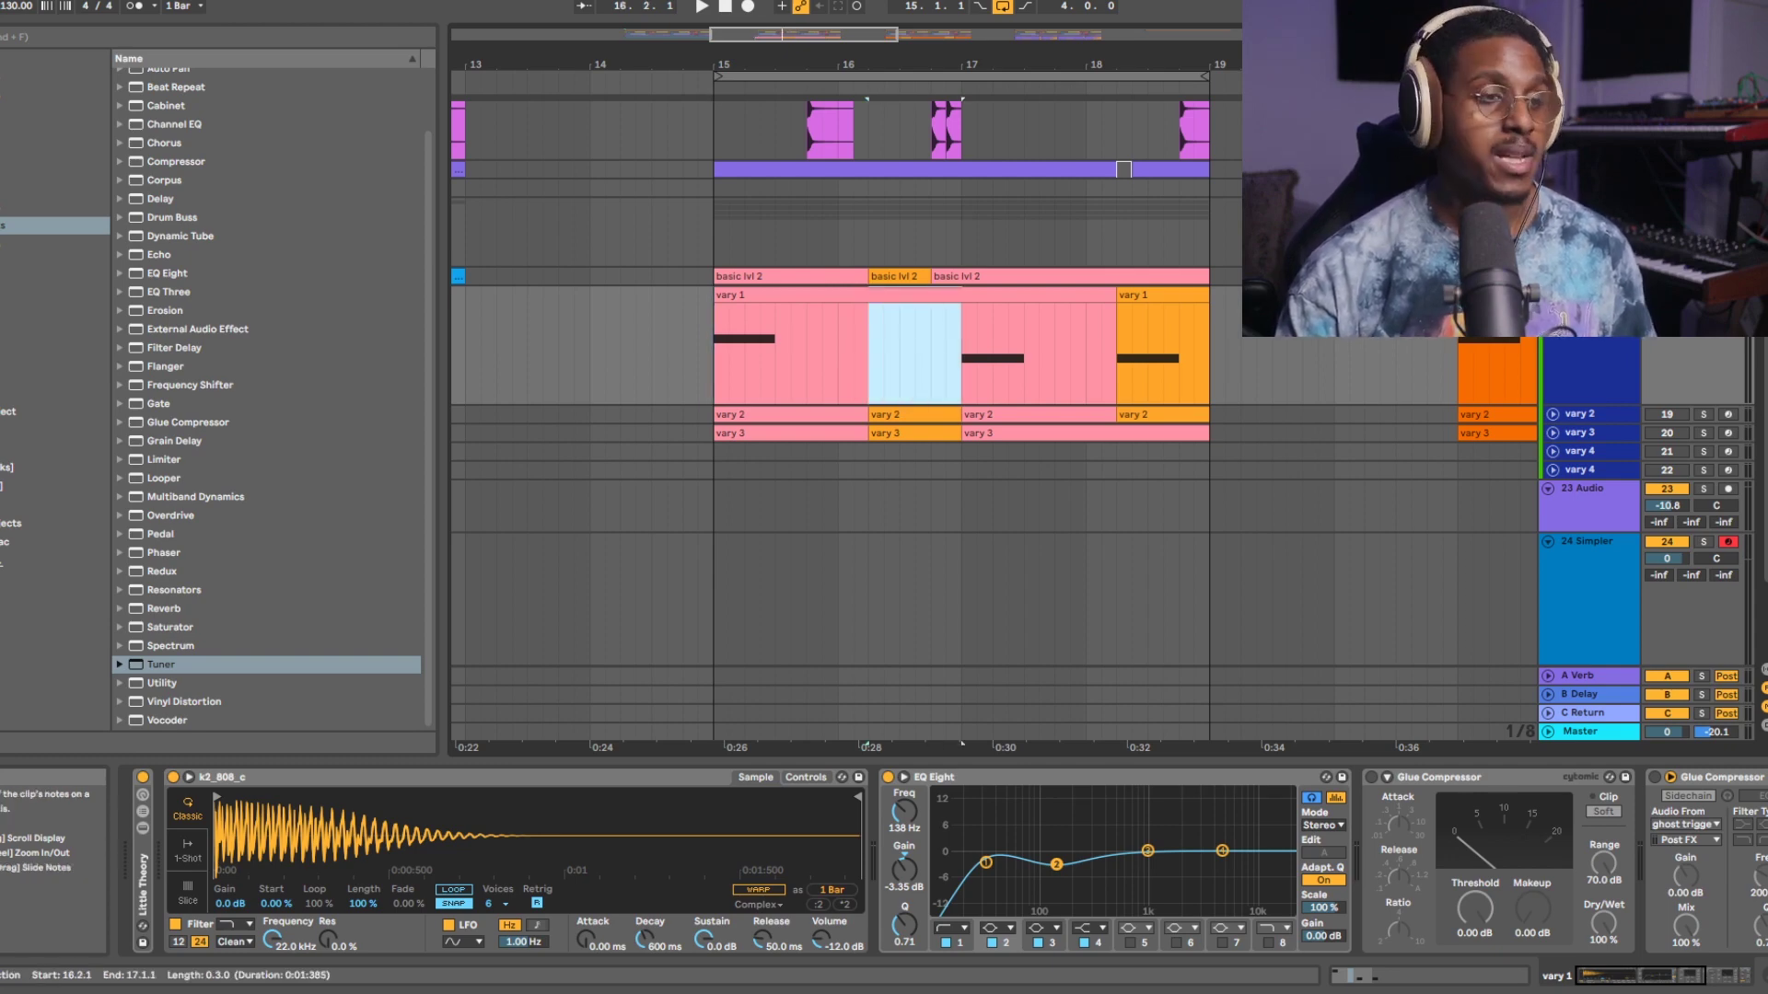
pyautogui.click(790, 359)
pyautogui.click(715, 359)
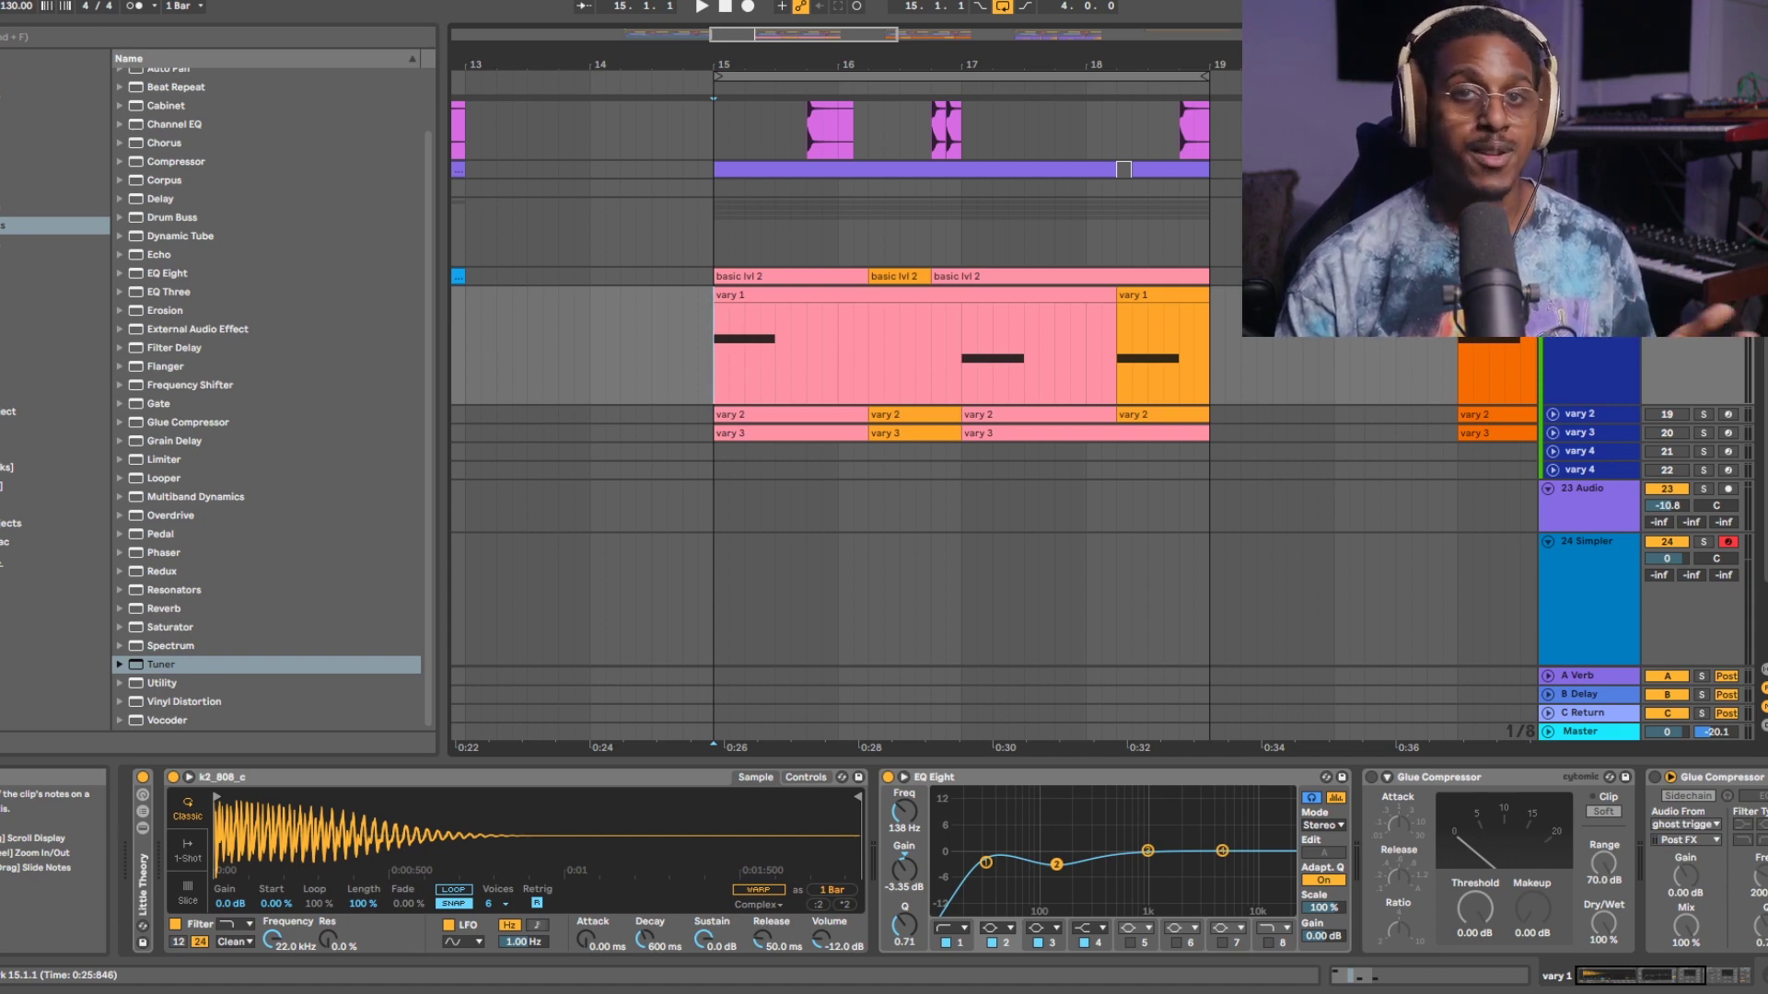
pyautogui.click(783, 295)
pyautogui.press('space')
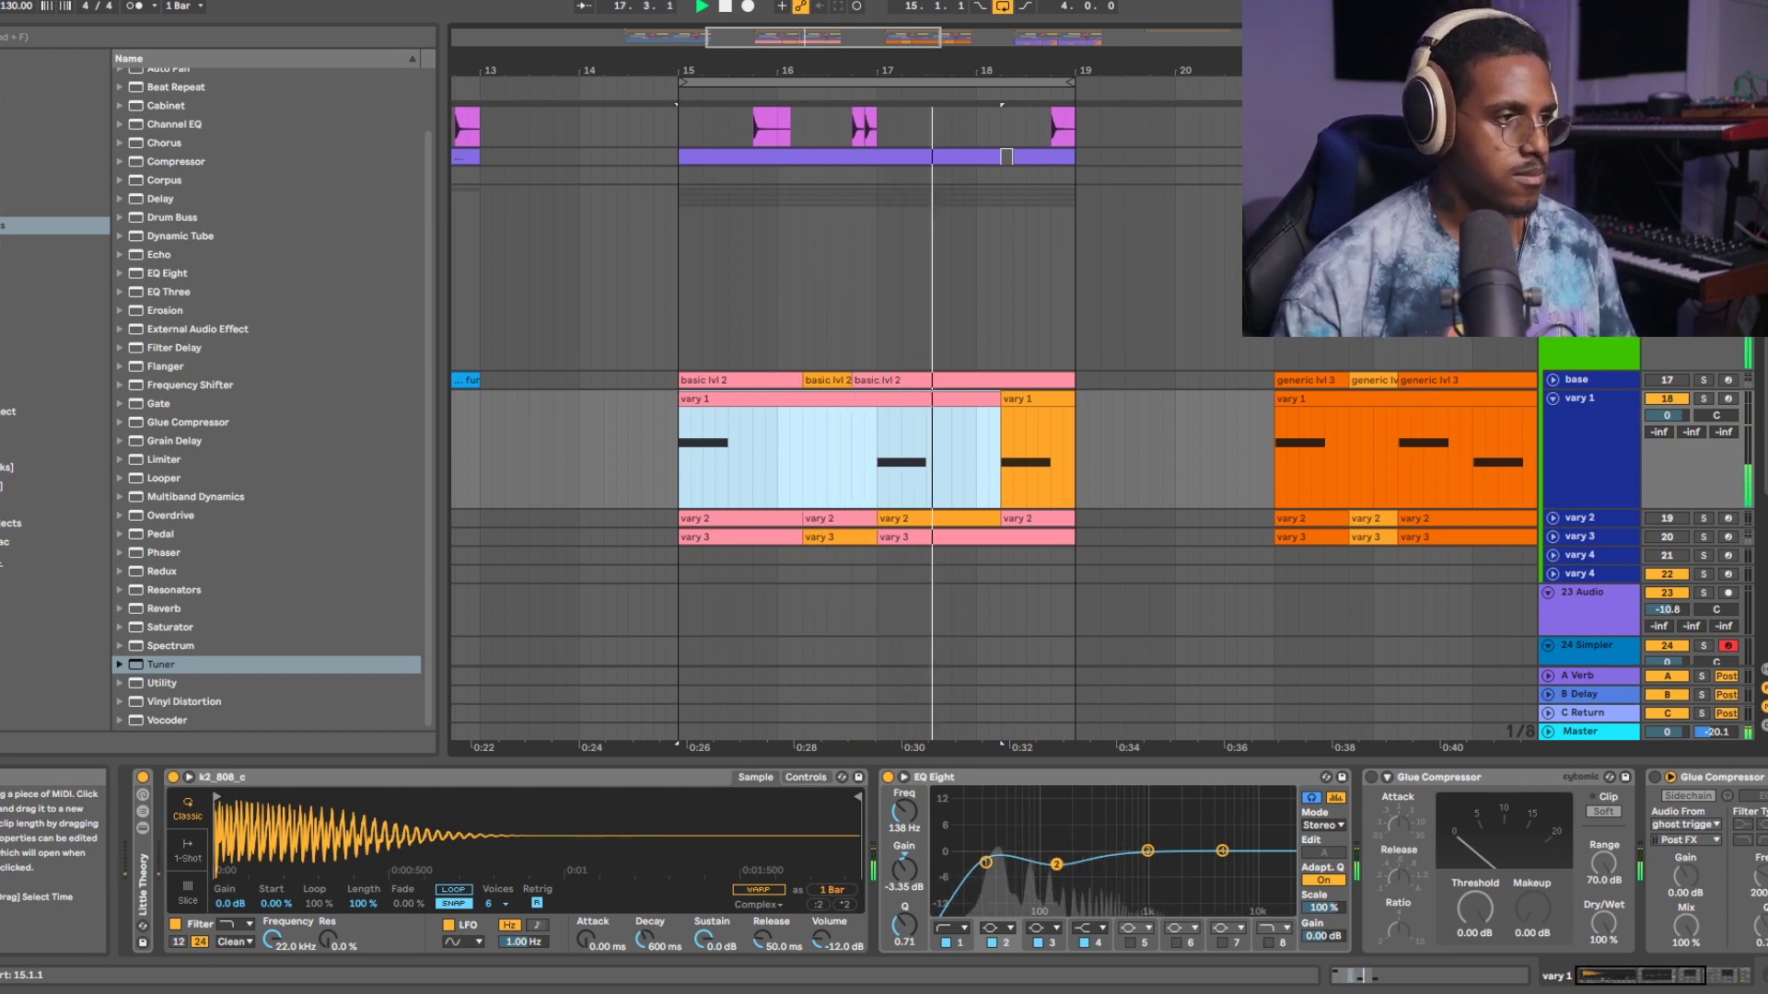
pyautogui.click(681, 458)
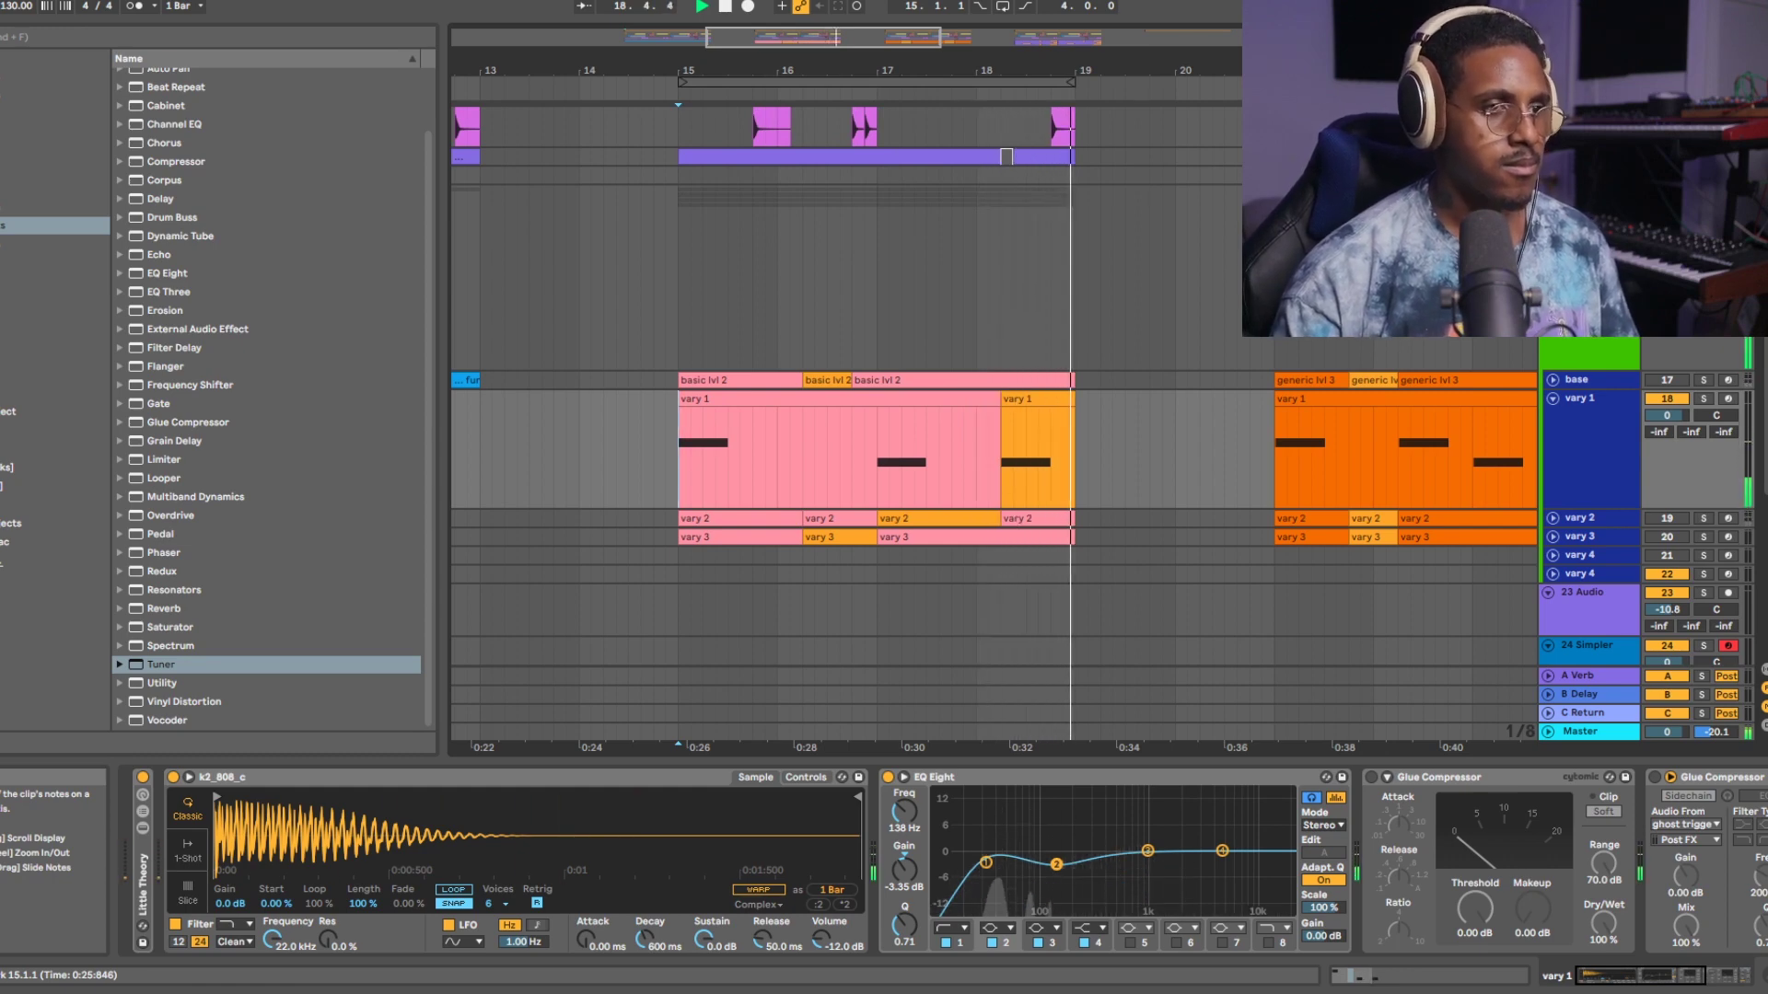
pyautogui.press('space')
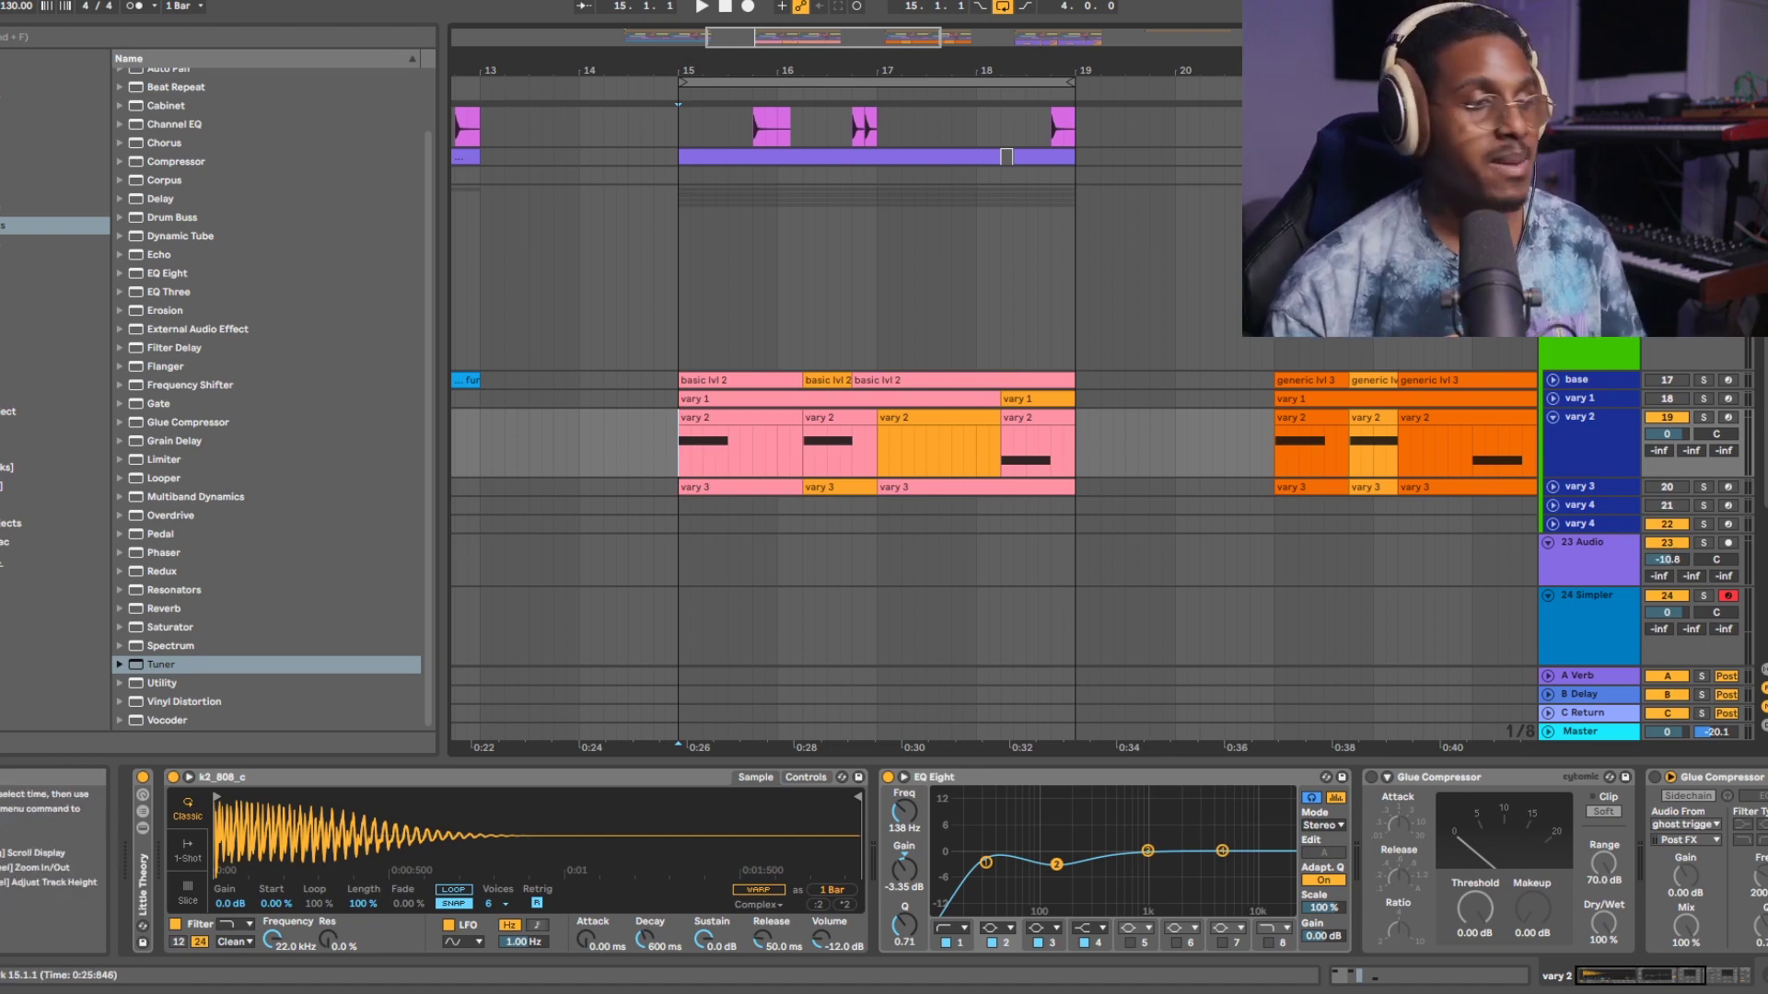
# Step: Play the level 2 808 patterns on the vary 2 and vary 3 tracks from bar 15
pyautogui.press('space')
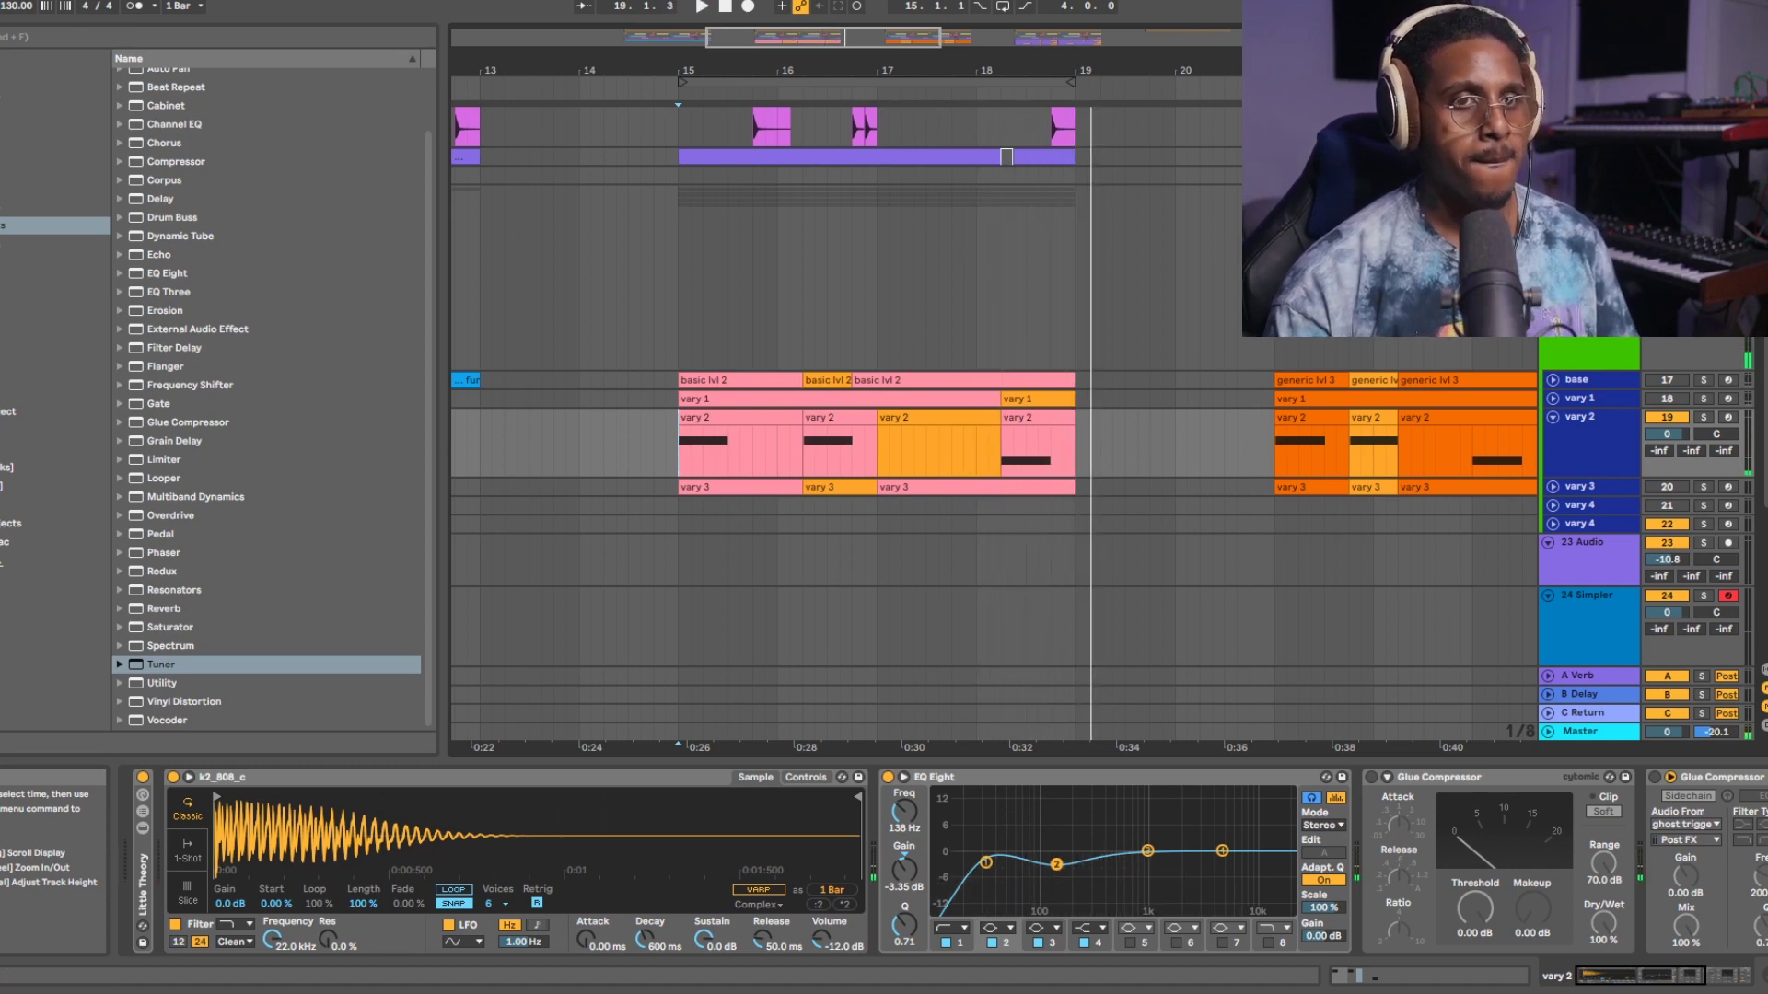
pyautogui.press('space')
pyautogui.press('Down')
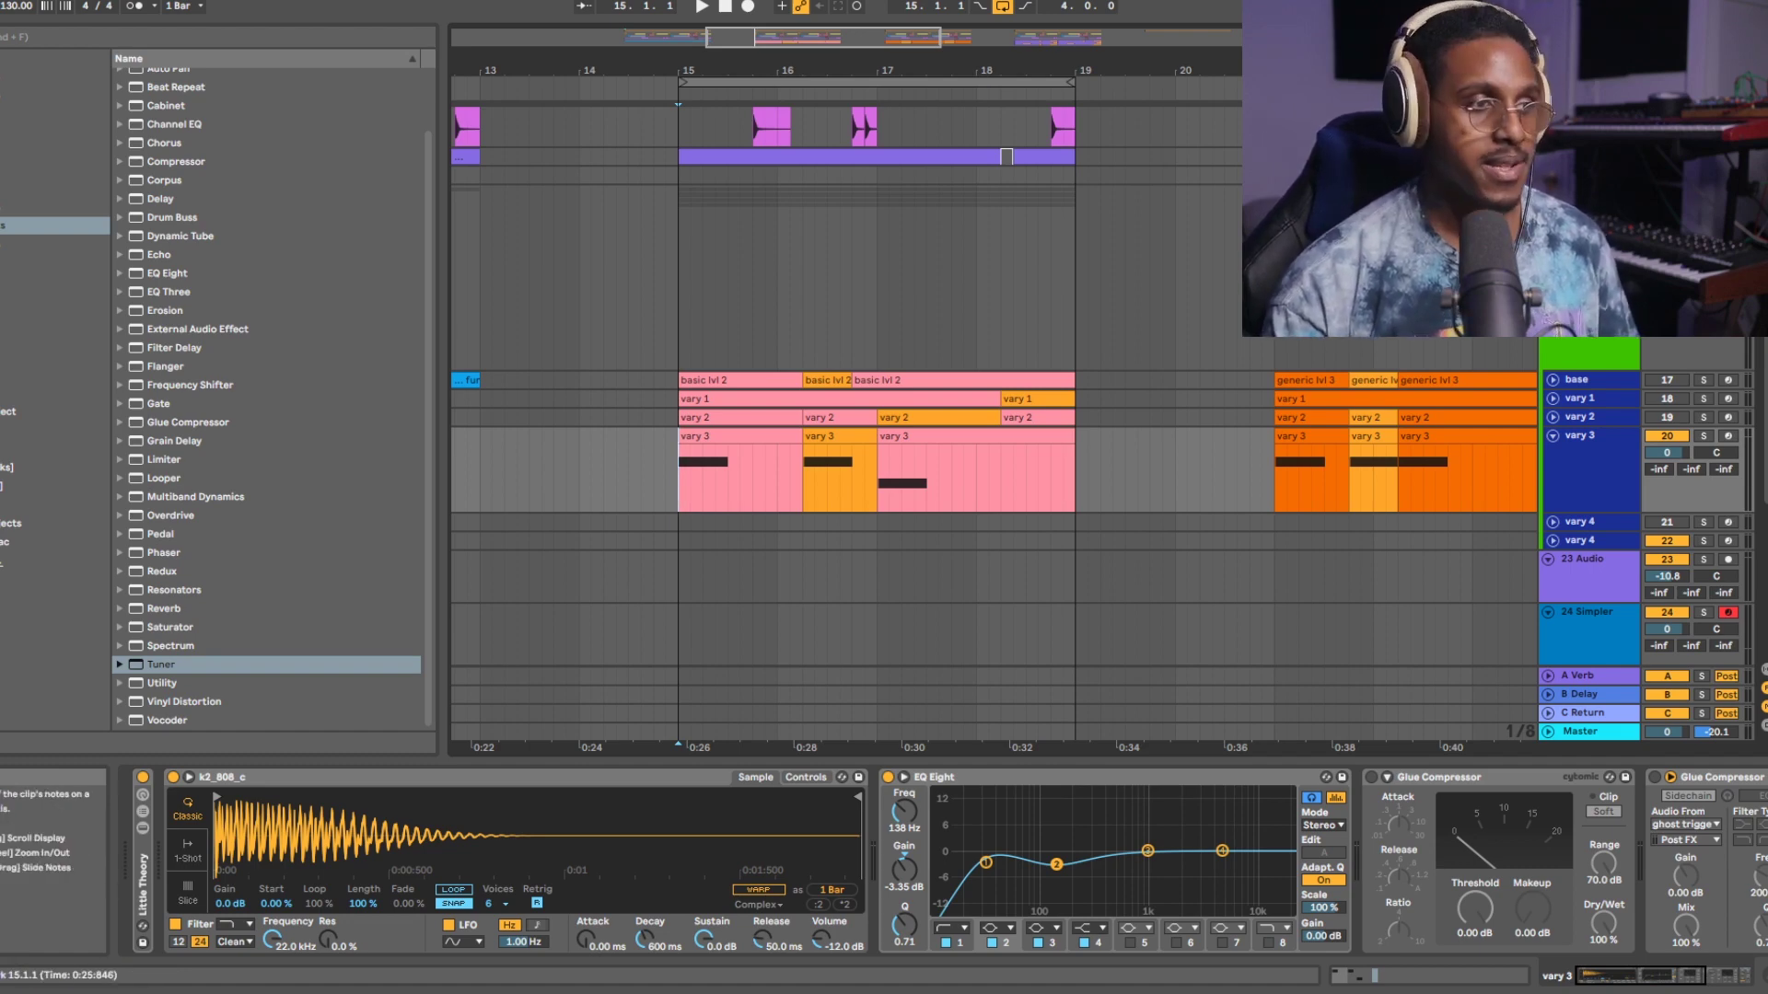
pyautogui.press('space')
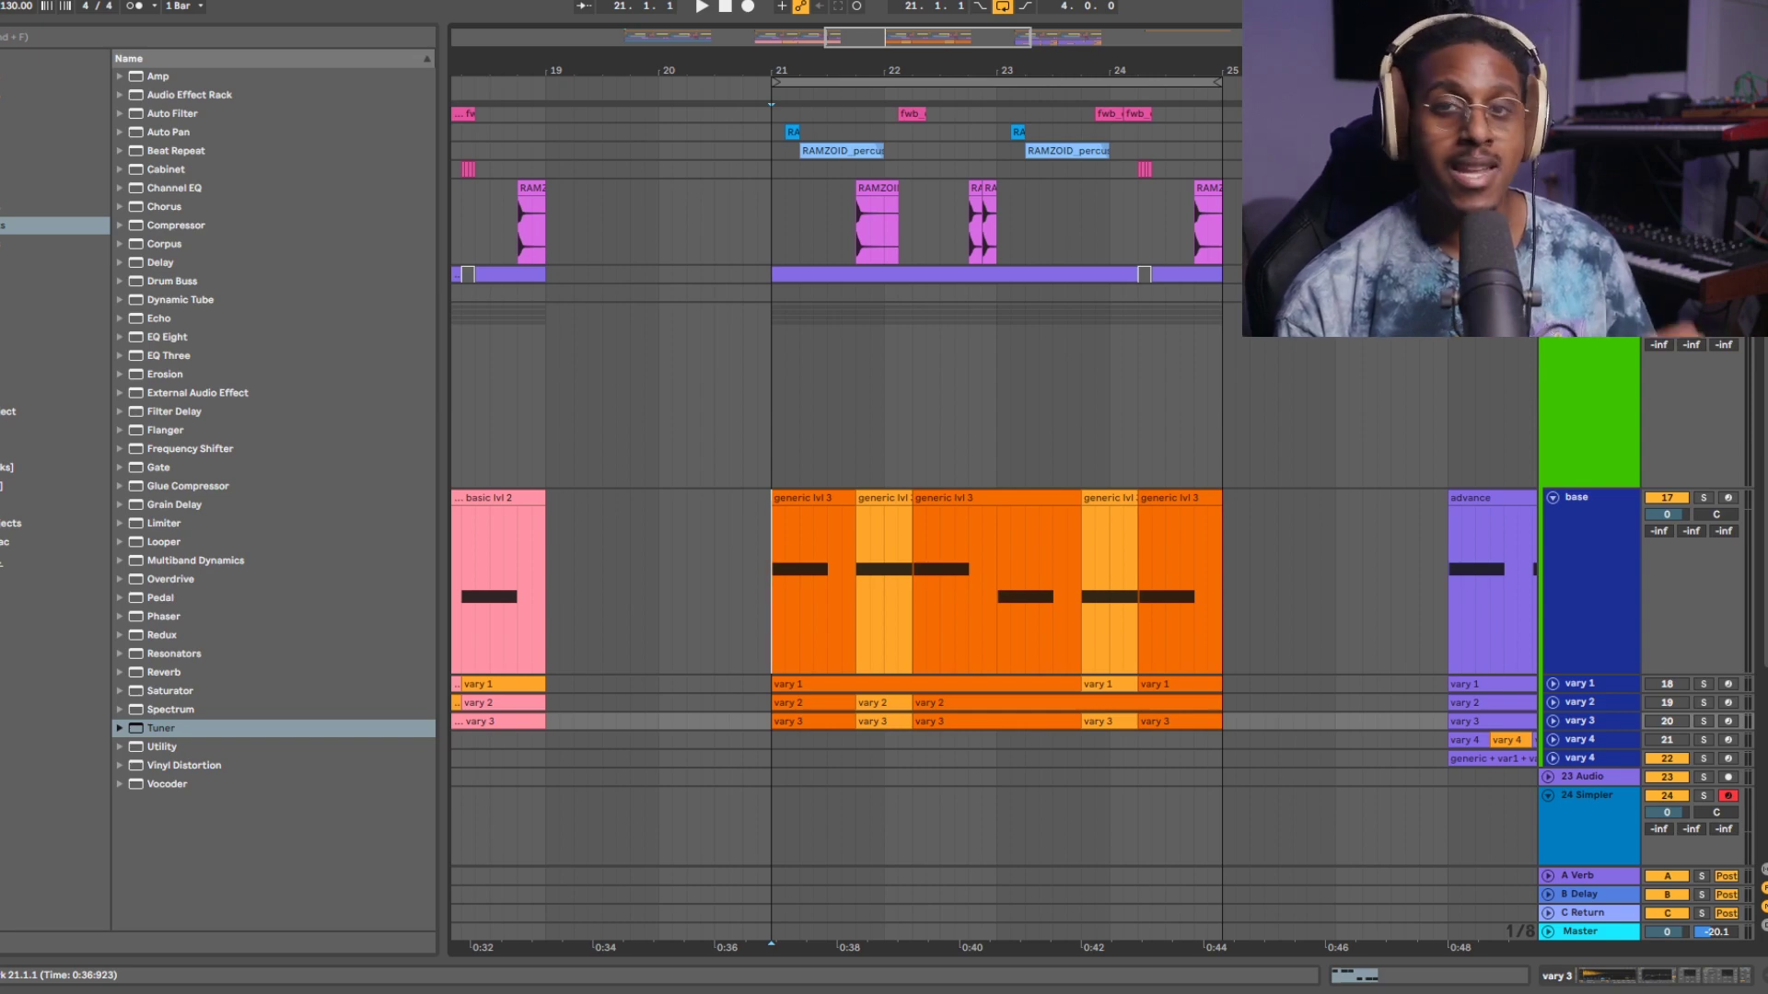
# Step: Examine the orange added-note clip at 21.4.1 in the "generic lvl 3" base pattern and play the pattern from bar 21
pyautogui.click(884, 553)
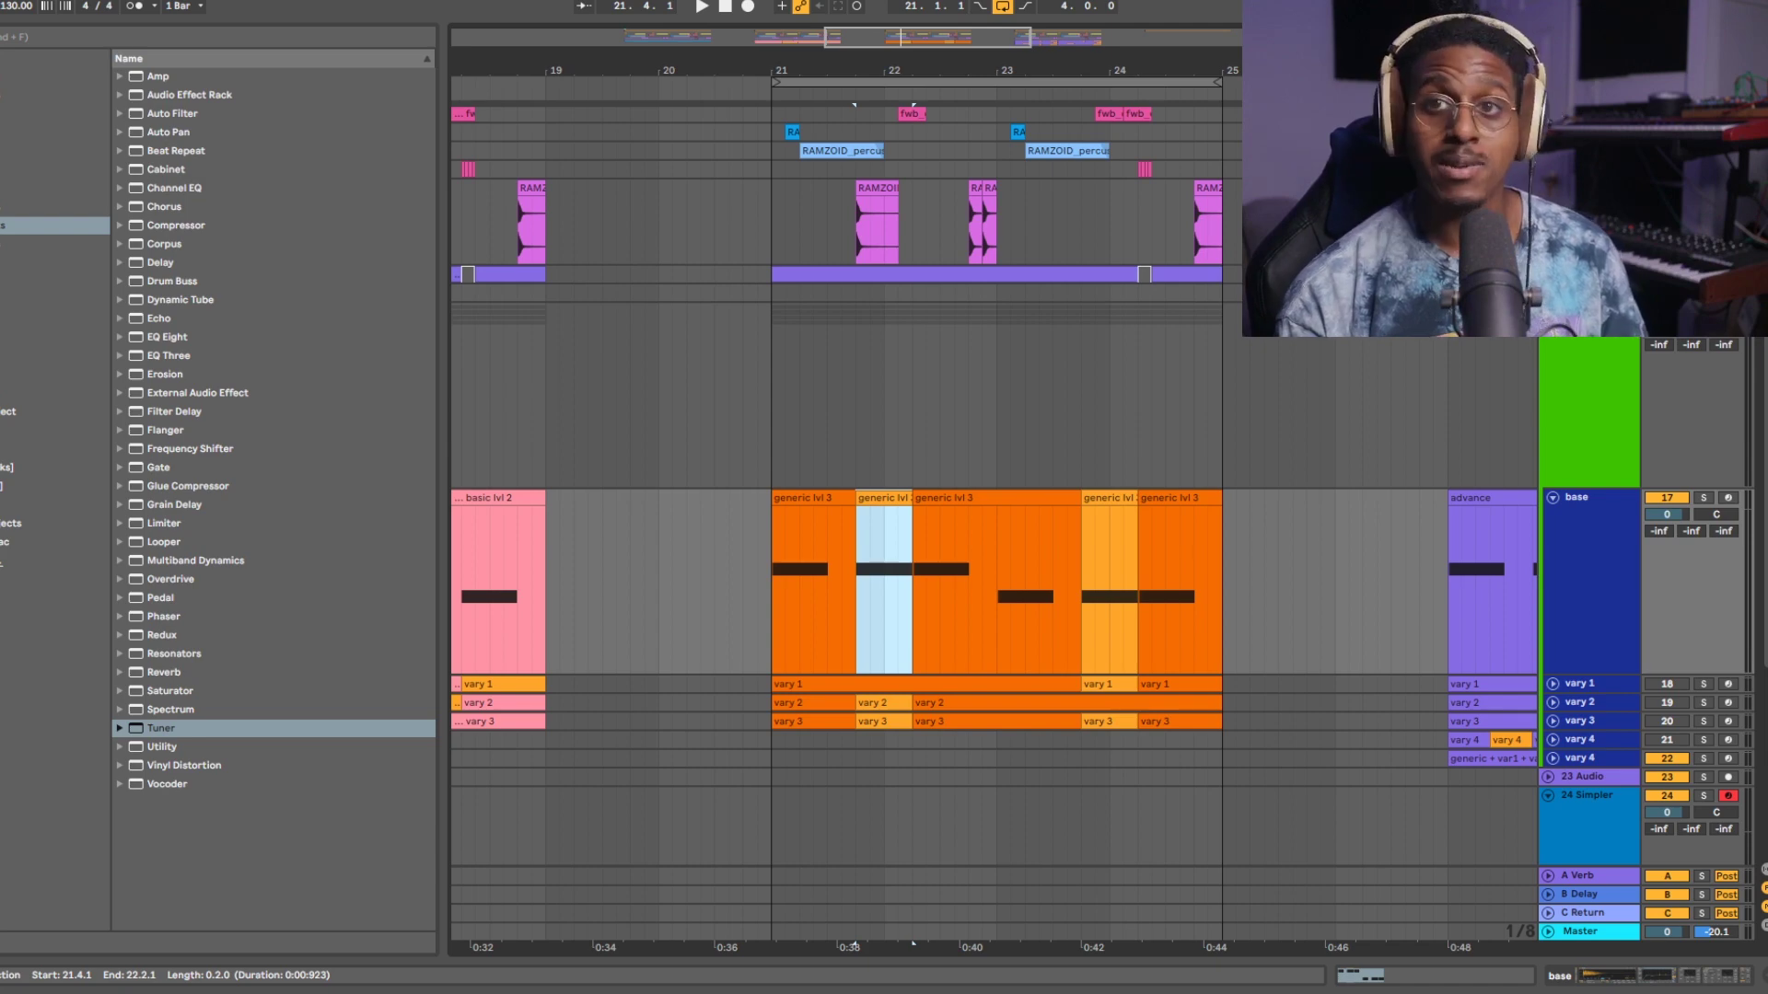
pyautogui.click(786, 591)
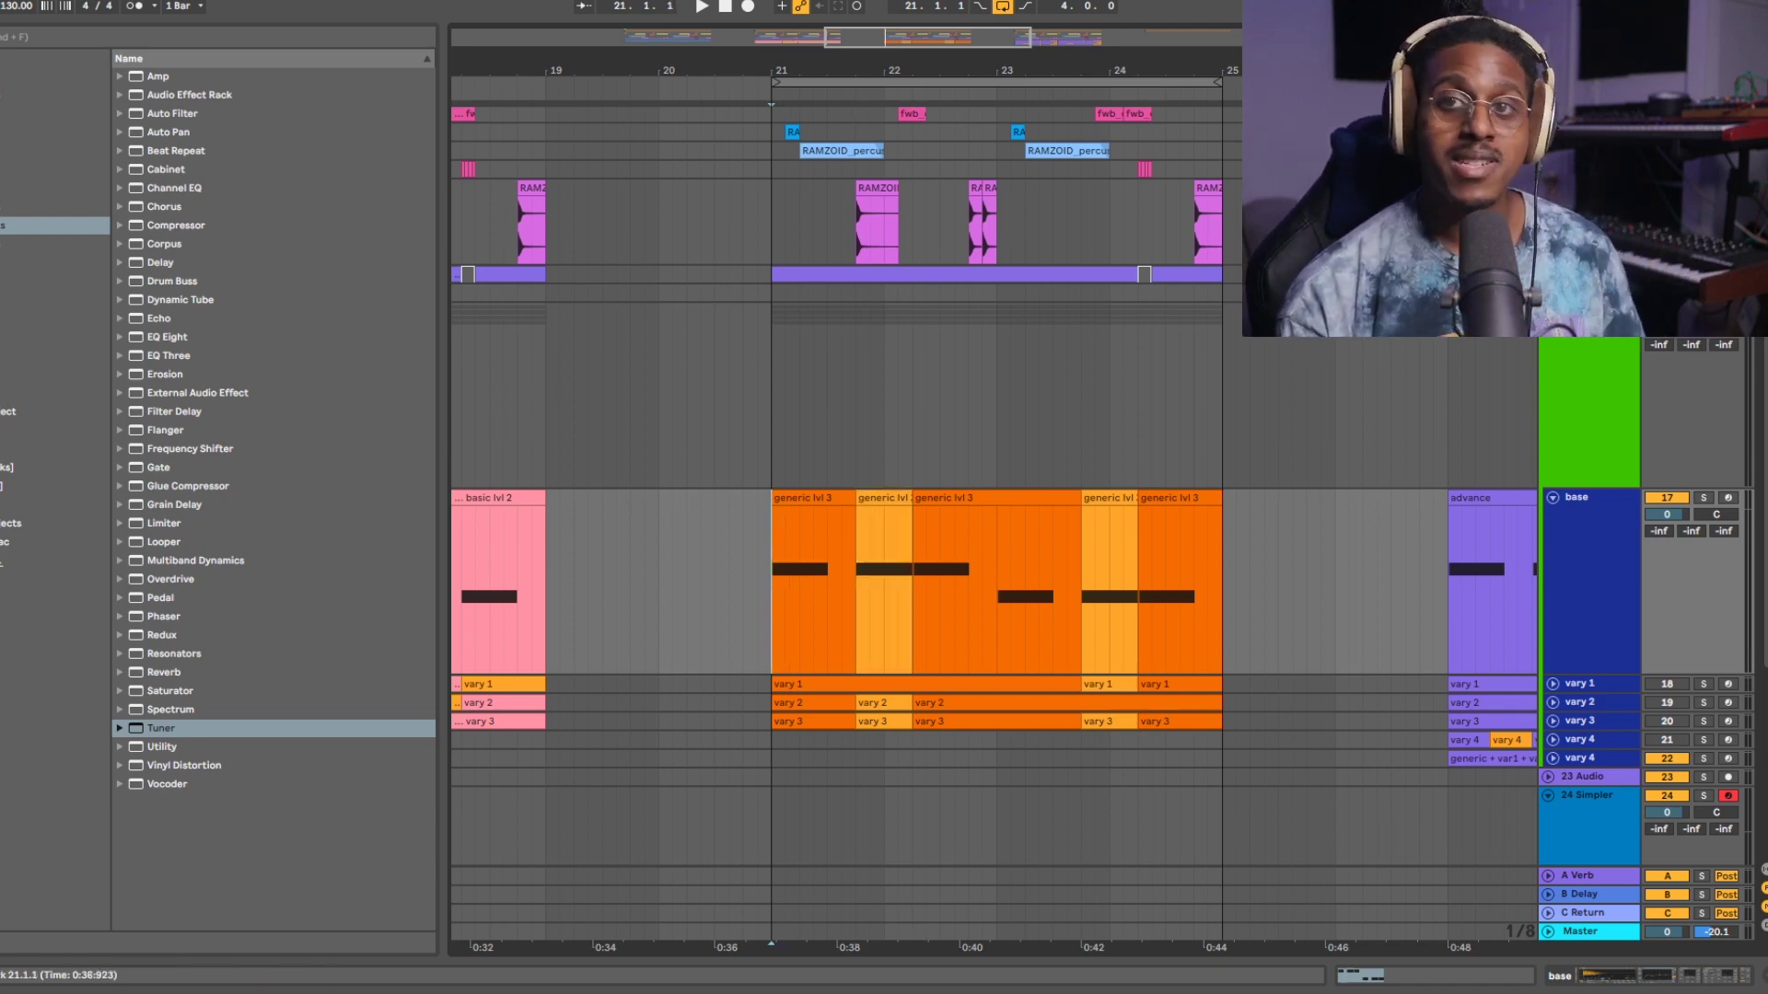
pyautogui.press('space')
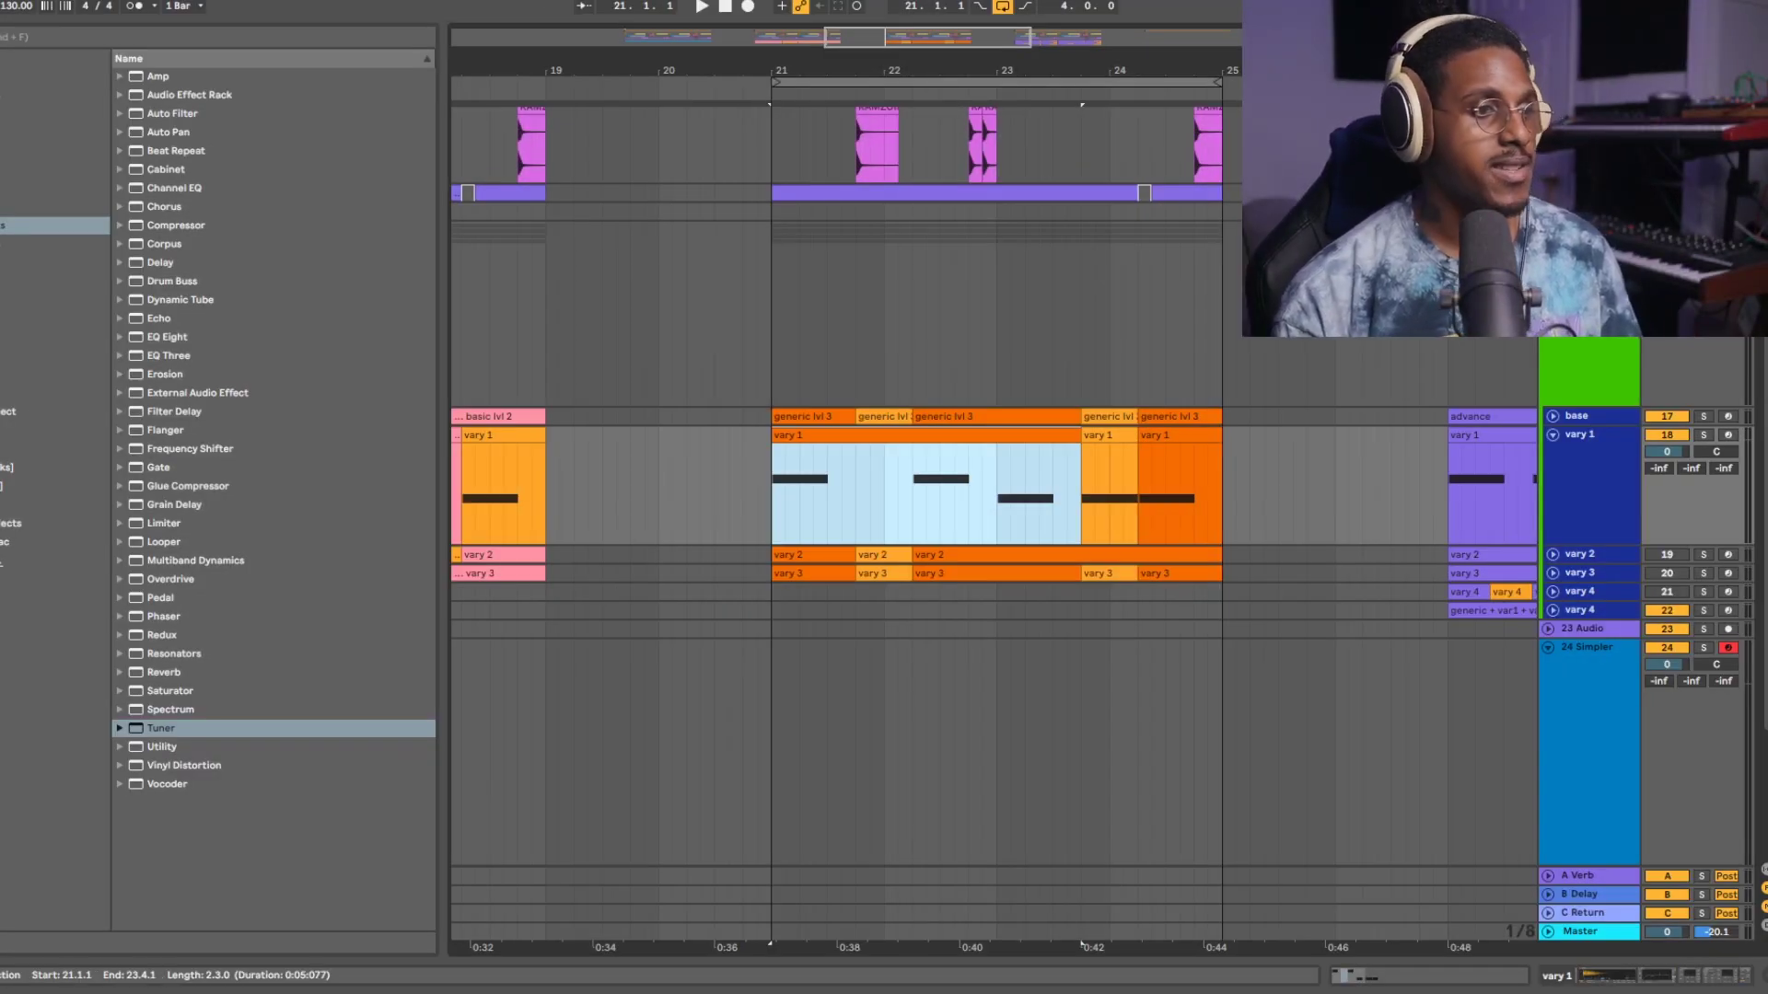
# Step: Examine the first level 3 clip on the vary 1 track and play that 808 pattern from bar 21
pyautogui.click(870, 488)
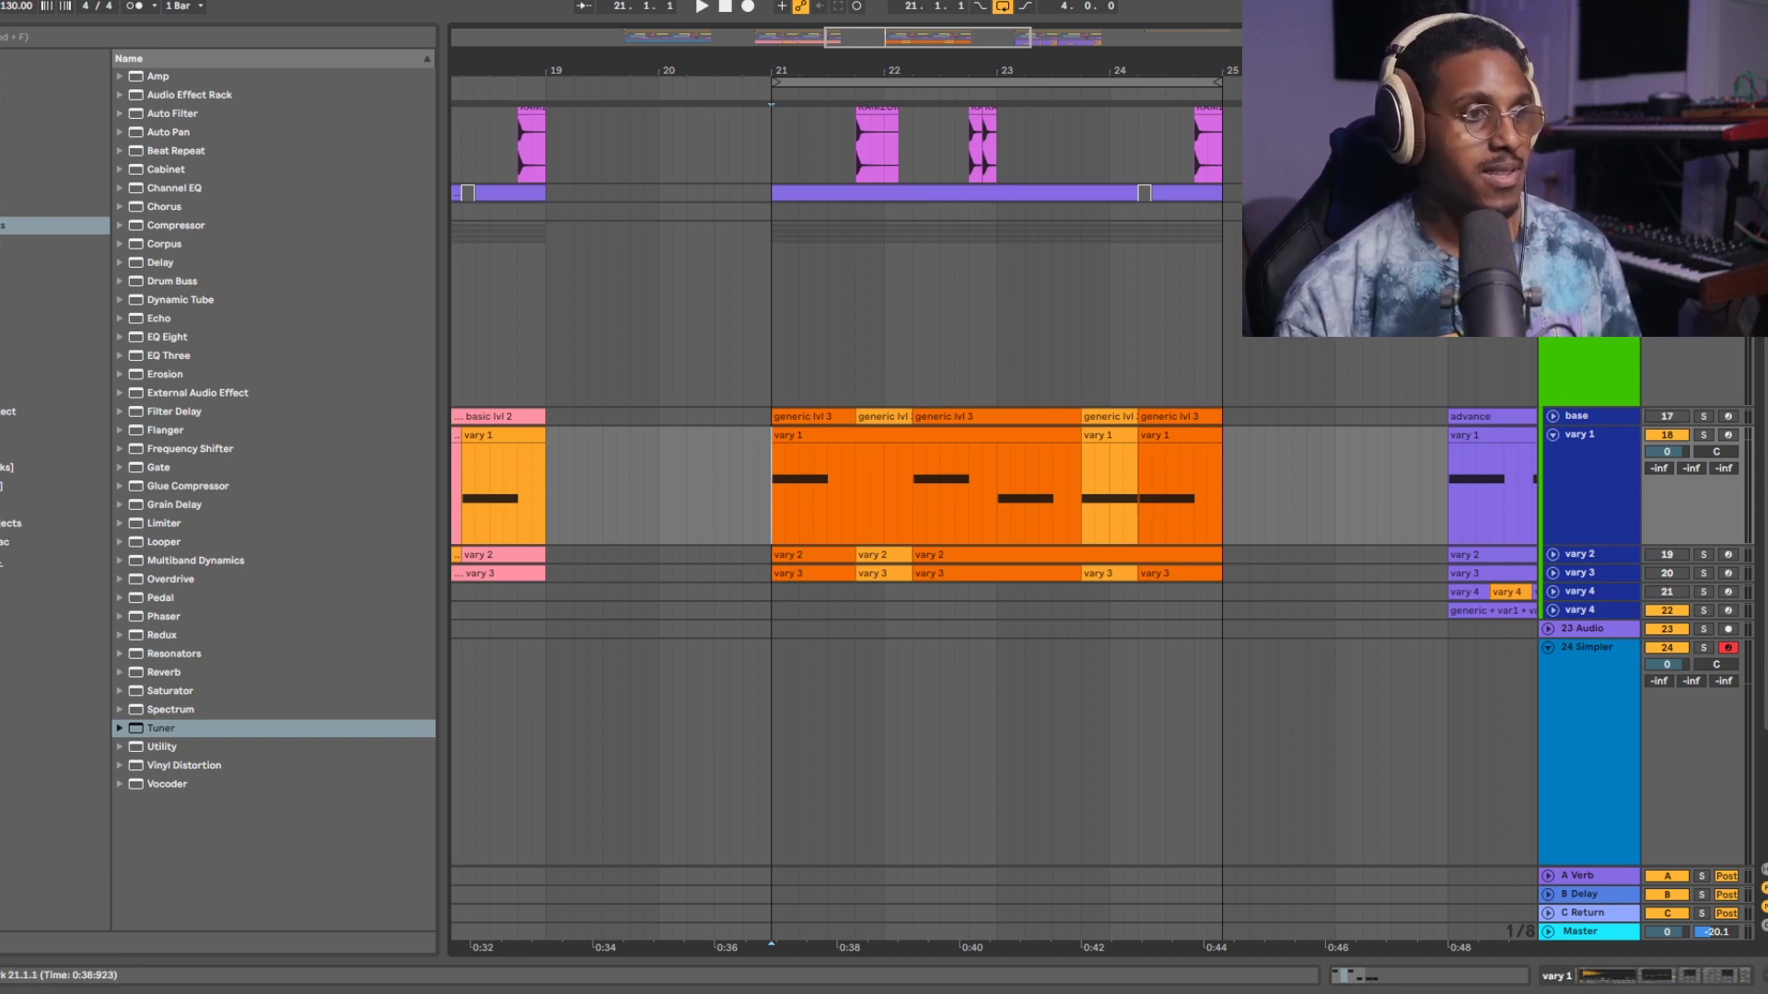
pyautogui.press('space')
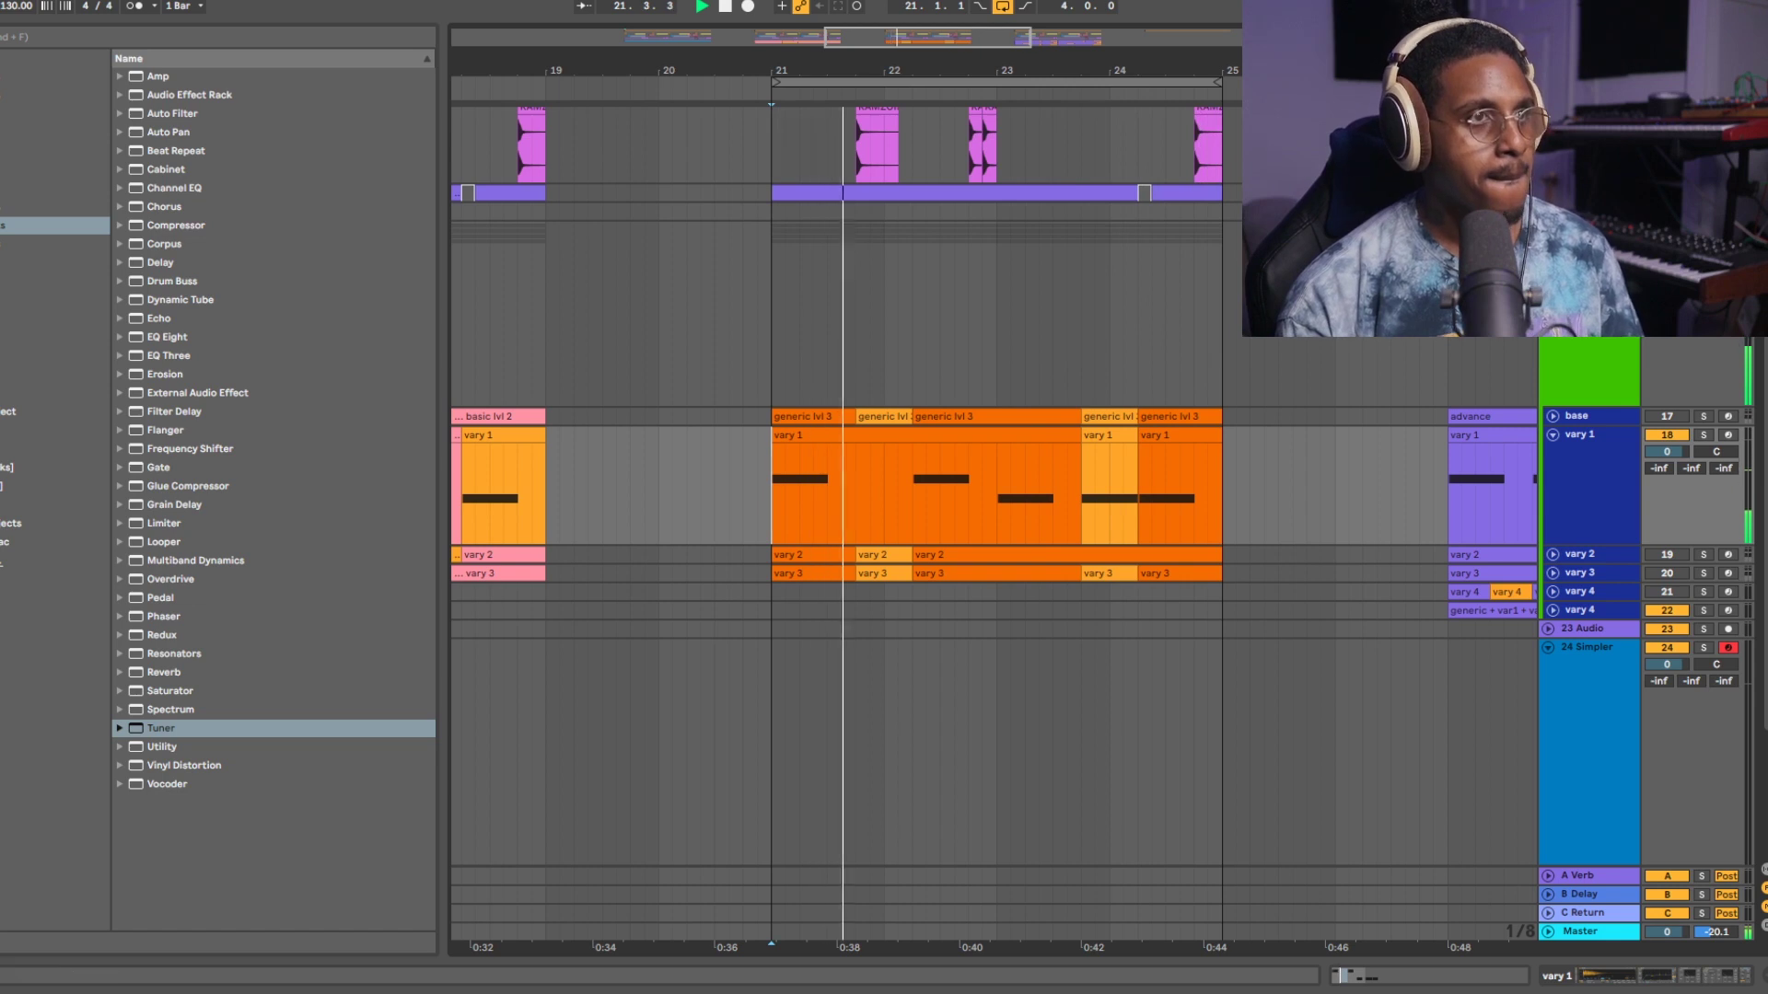
pyautogui.hotkey('ctrl', 'l')
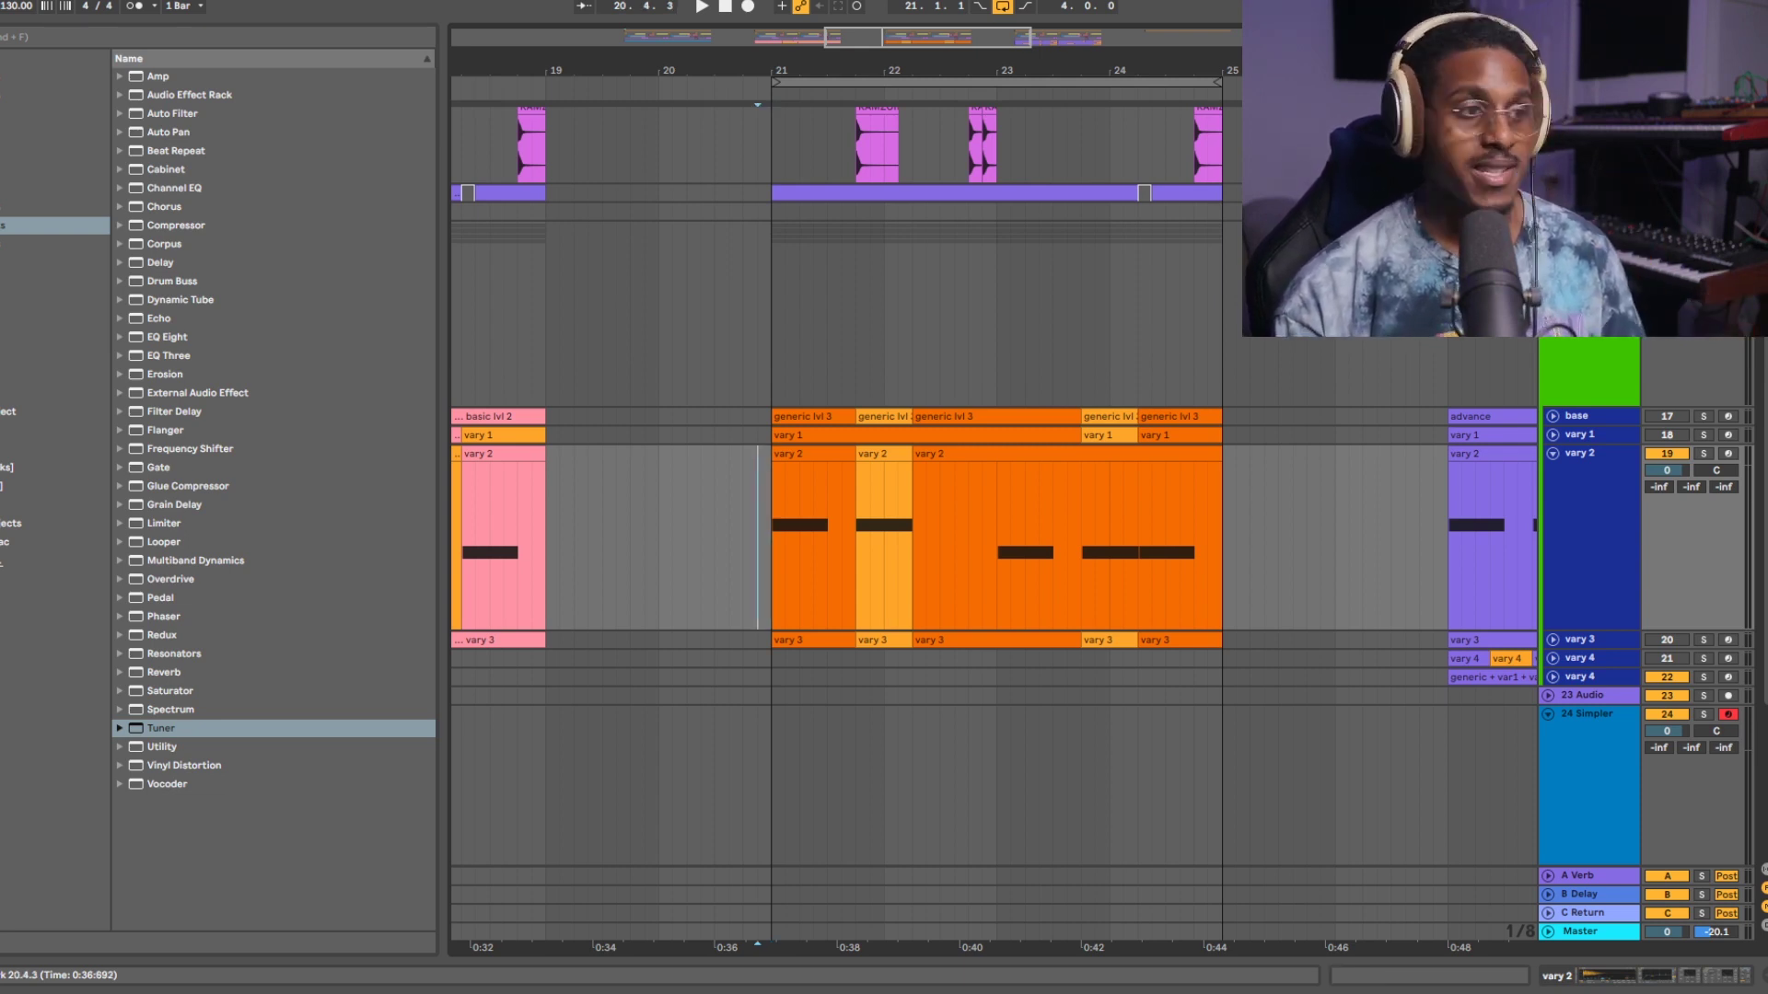
# Step: Play the level 3 808 patterns on the vary 2 and vary 3 tracks
pyautogui.press('space')
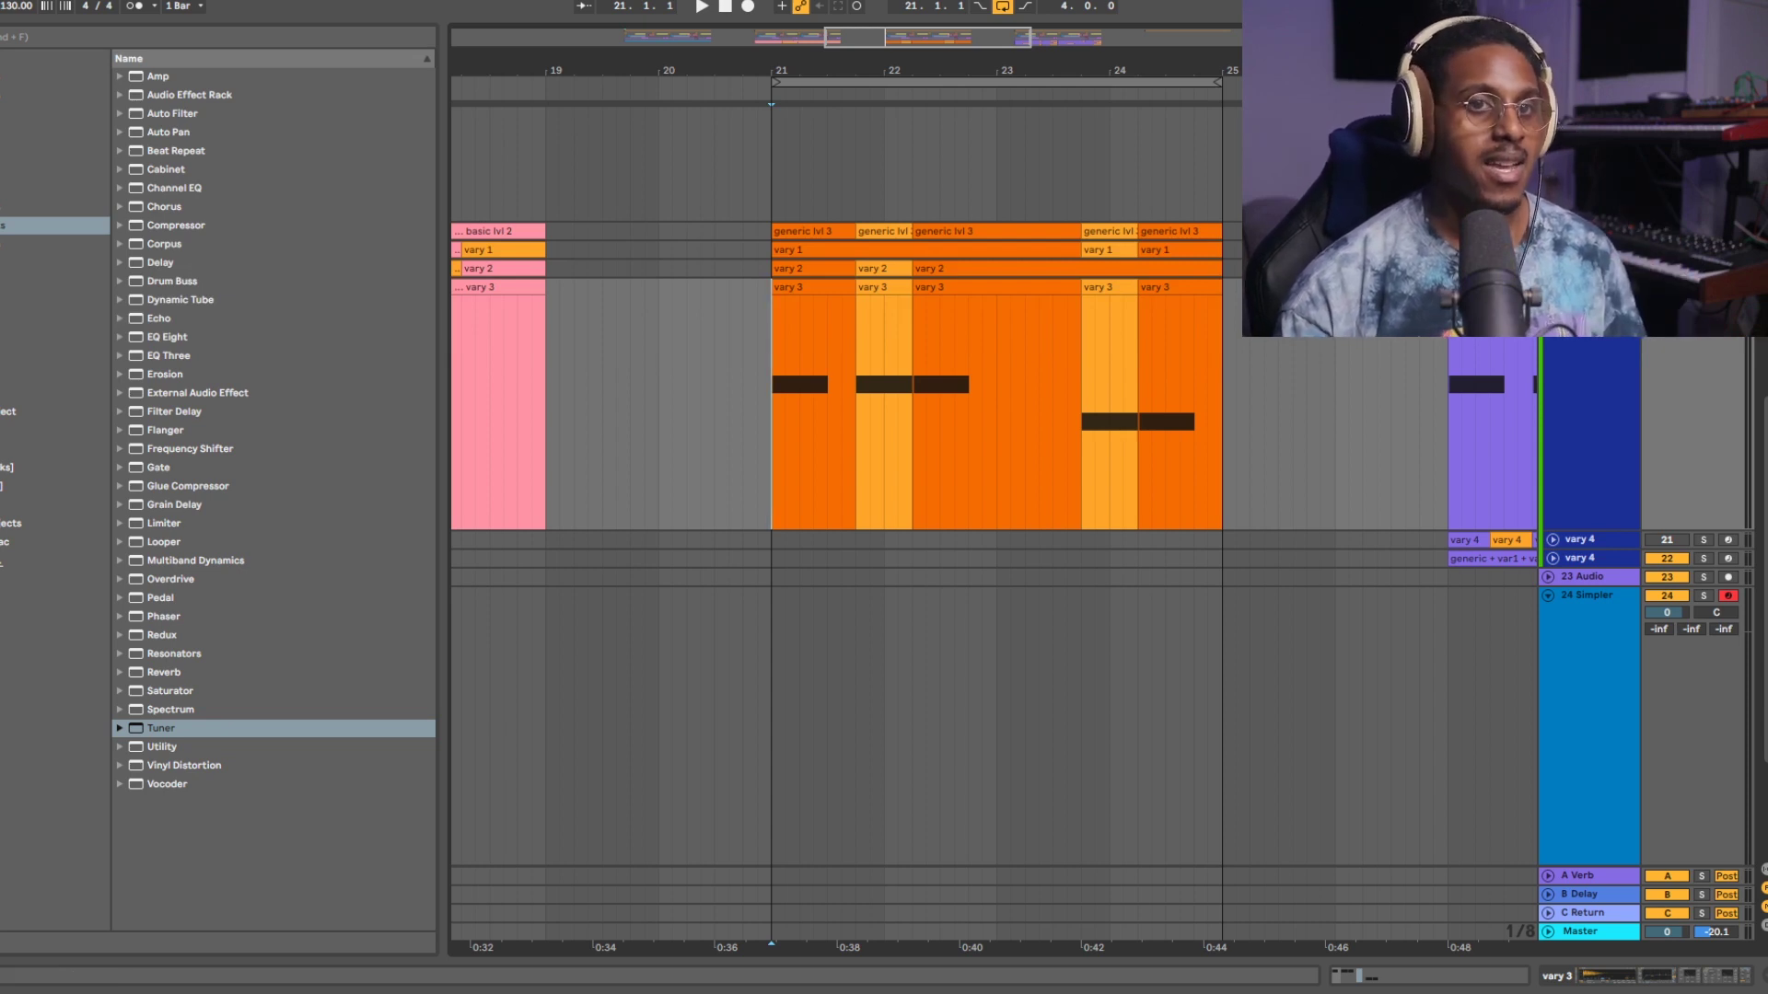
pyautogui.press('space')
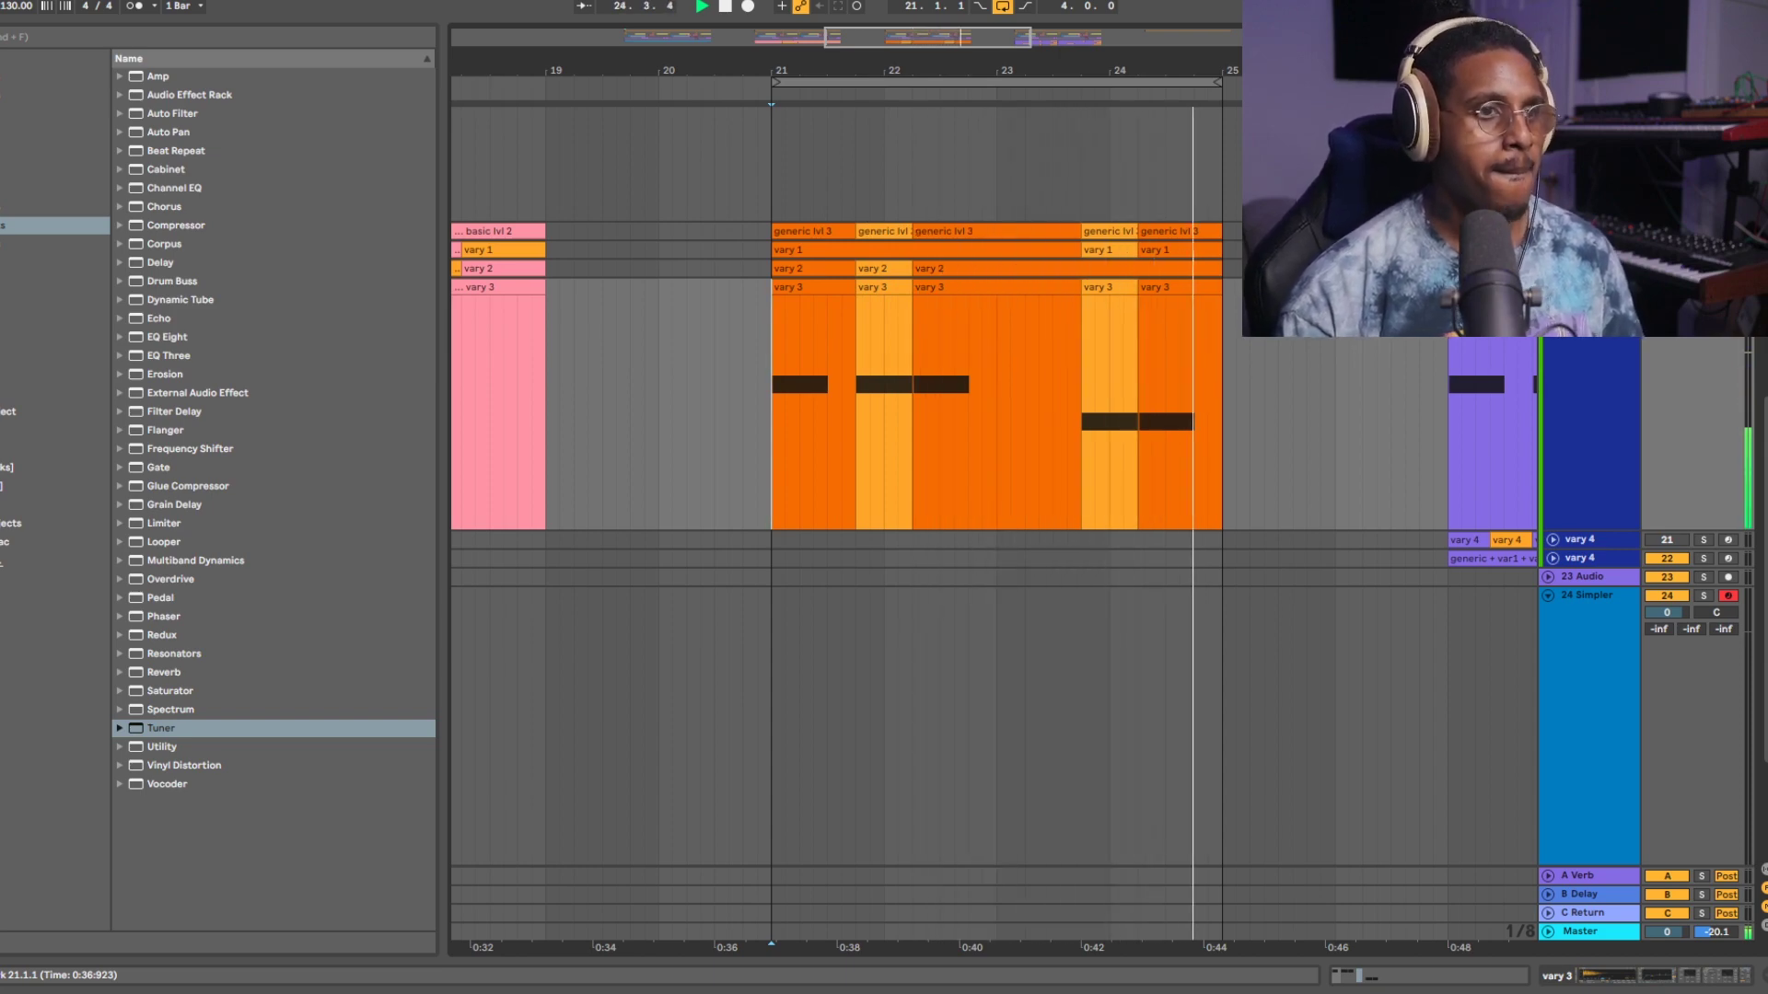
pyautogui.hotkey('ctrl', 'l')
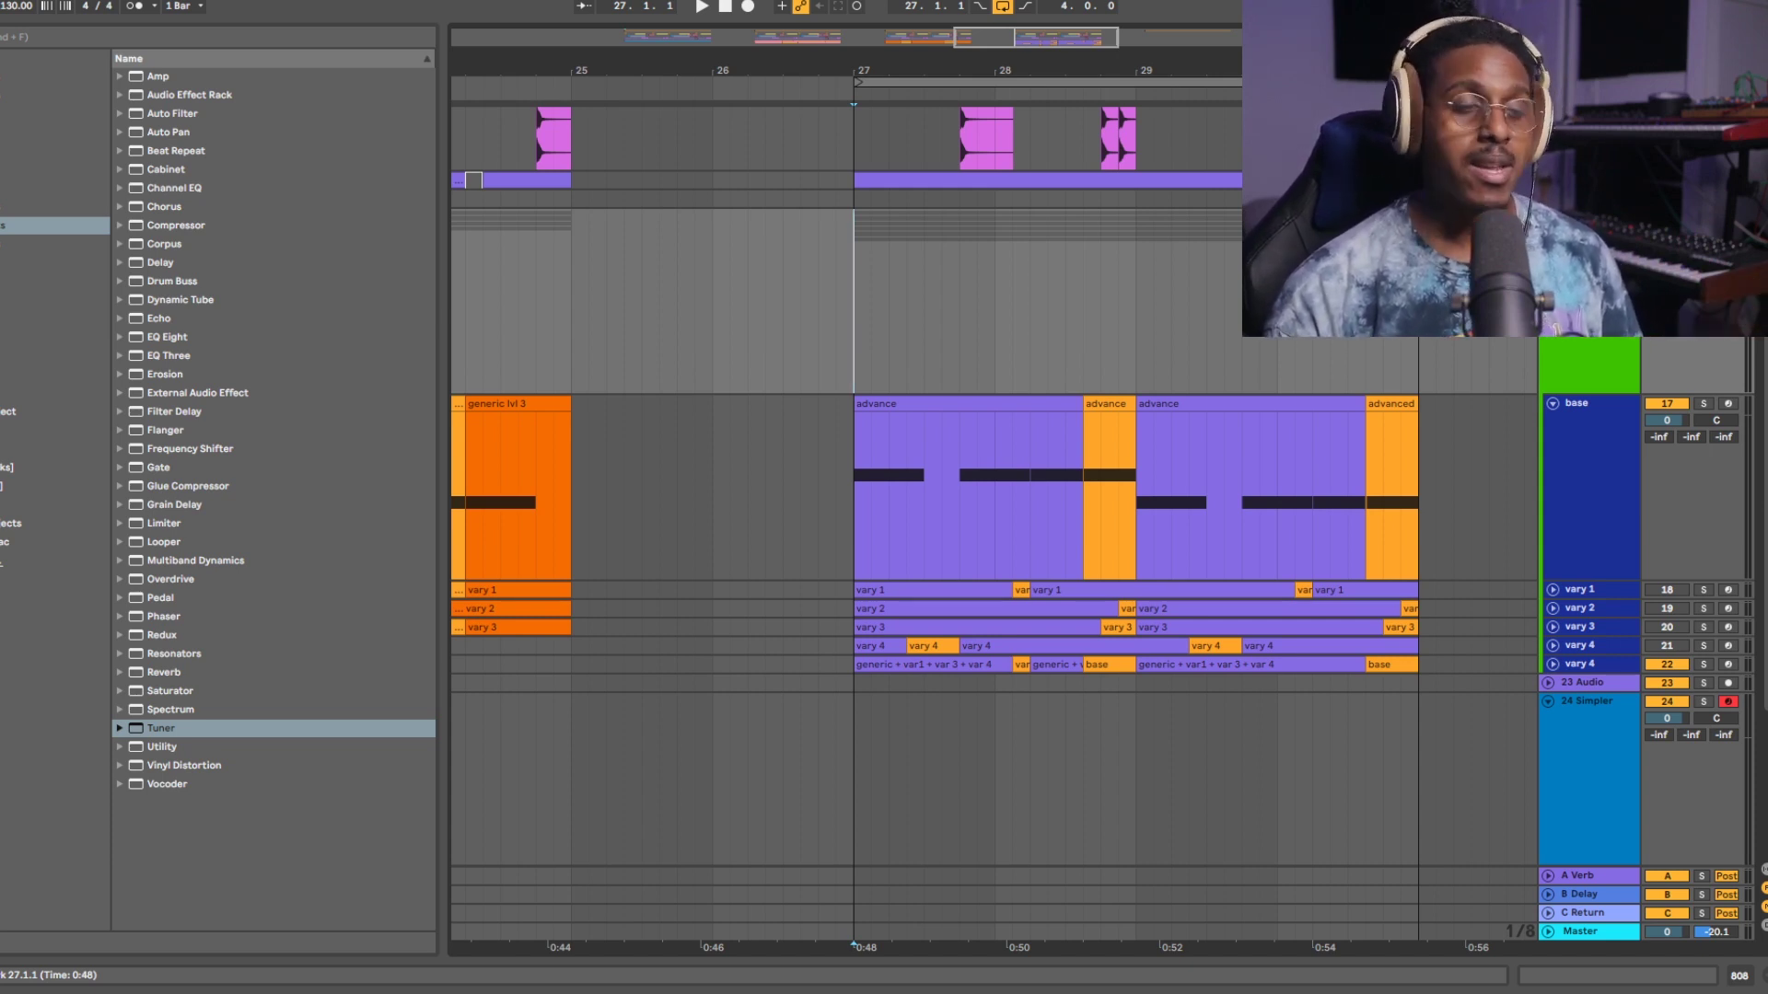
# Step: Examine the orange clip at 28.3.3 in the "advance" base pattern and play the pattern from bar 27
pyautogui.click(1107, 404)
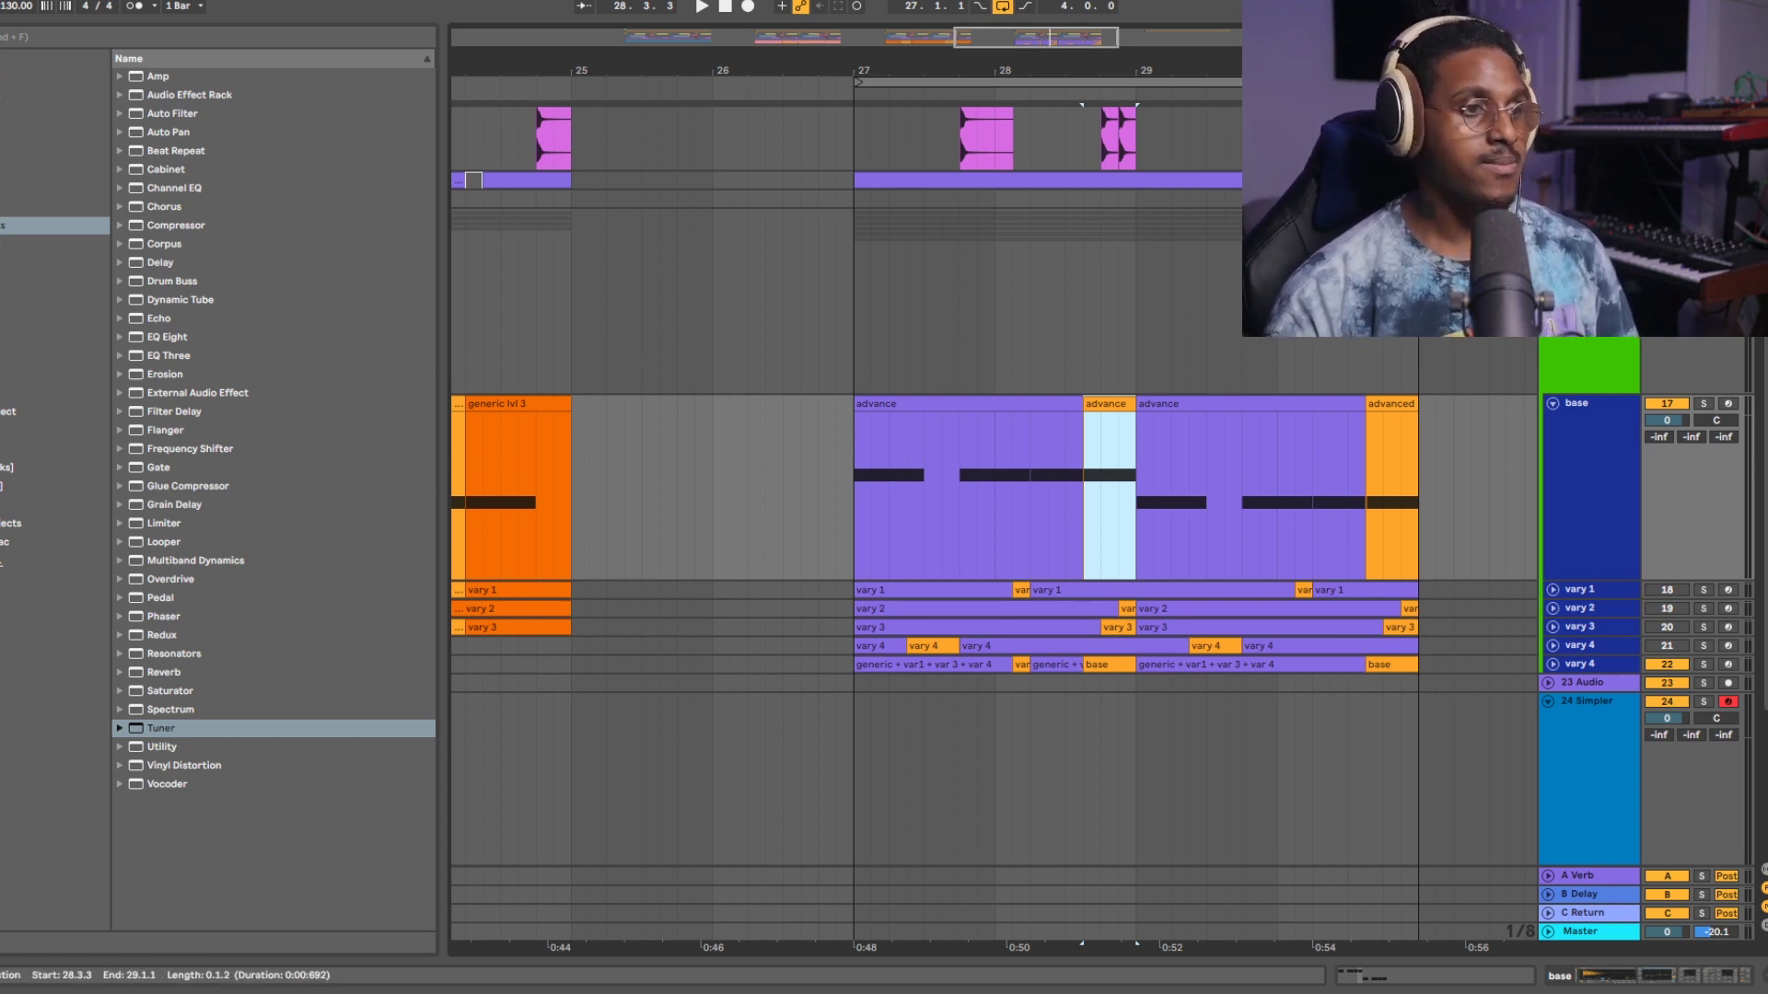
pyautogui.click(855, 516)
pyautogui.press('space')
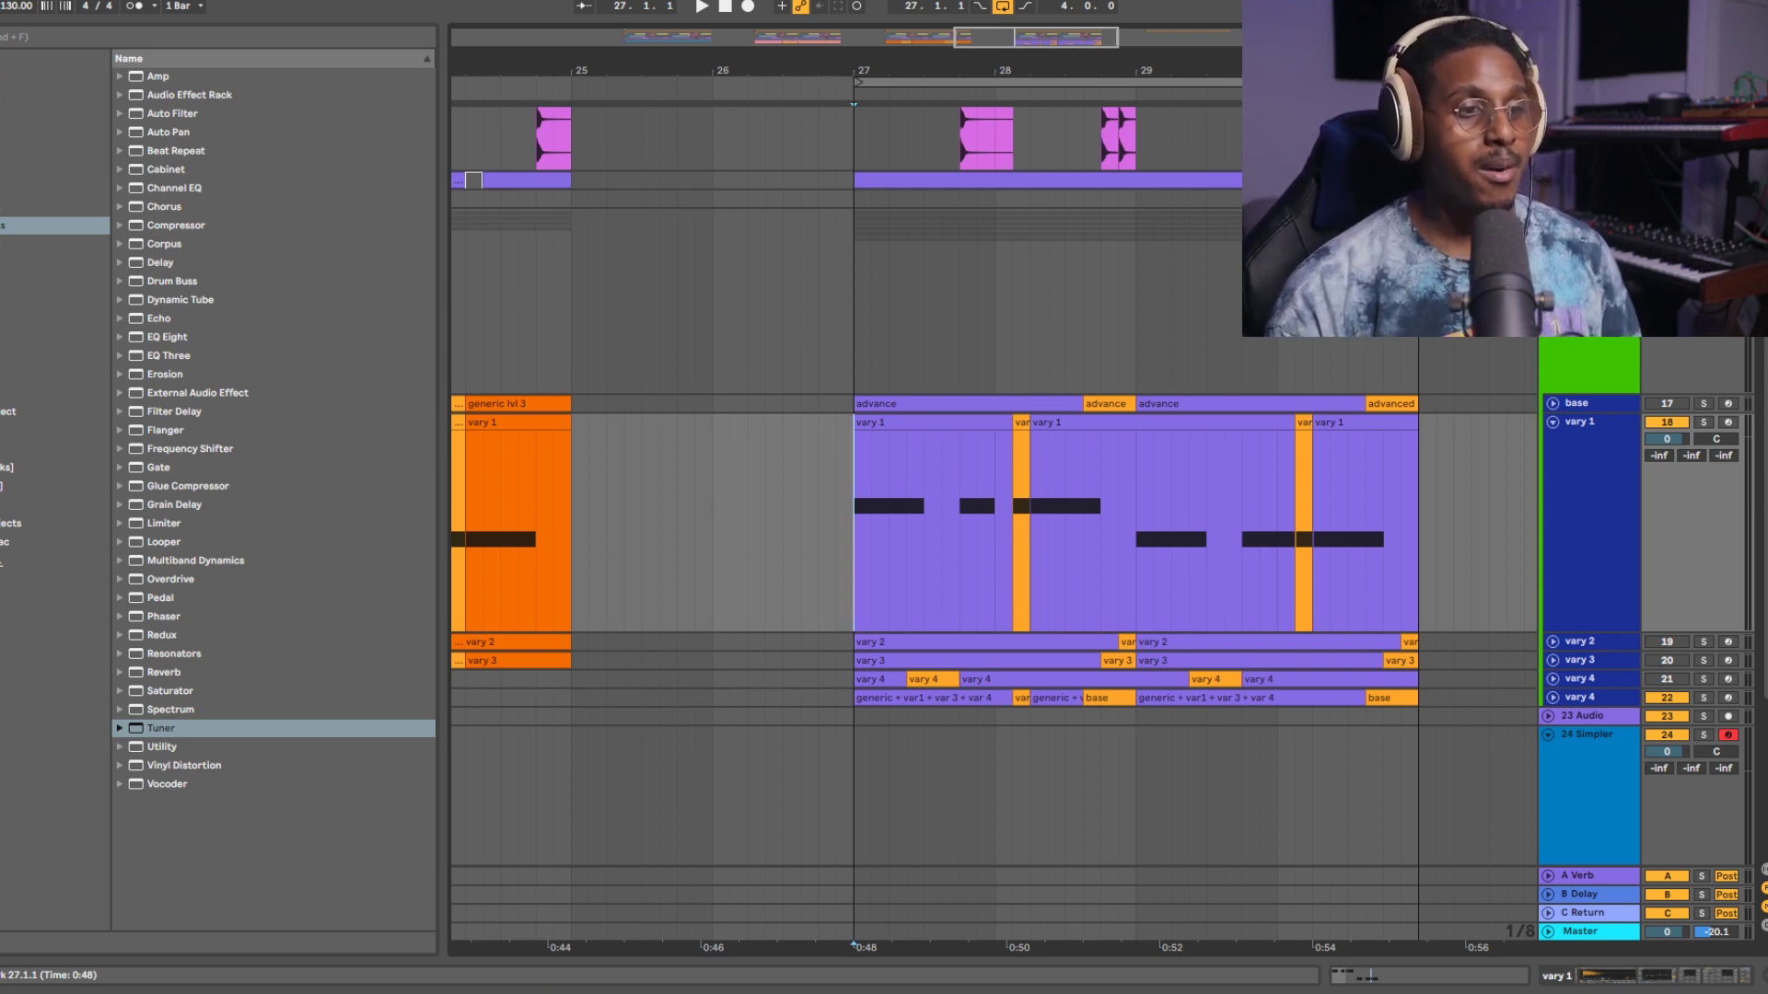
# Step: Examine the short clip from 28.1.3 to 28.2.1 in the advanced vary 1 pattern and play it from bar 27
pyautogui.moveTo(1013, 516); pyautogui.dragTo(1031, 516)
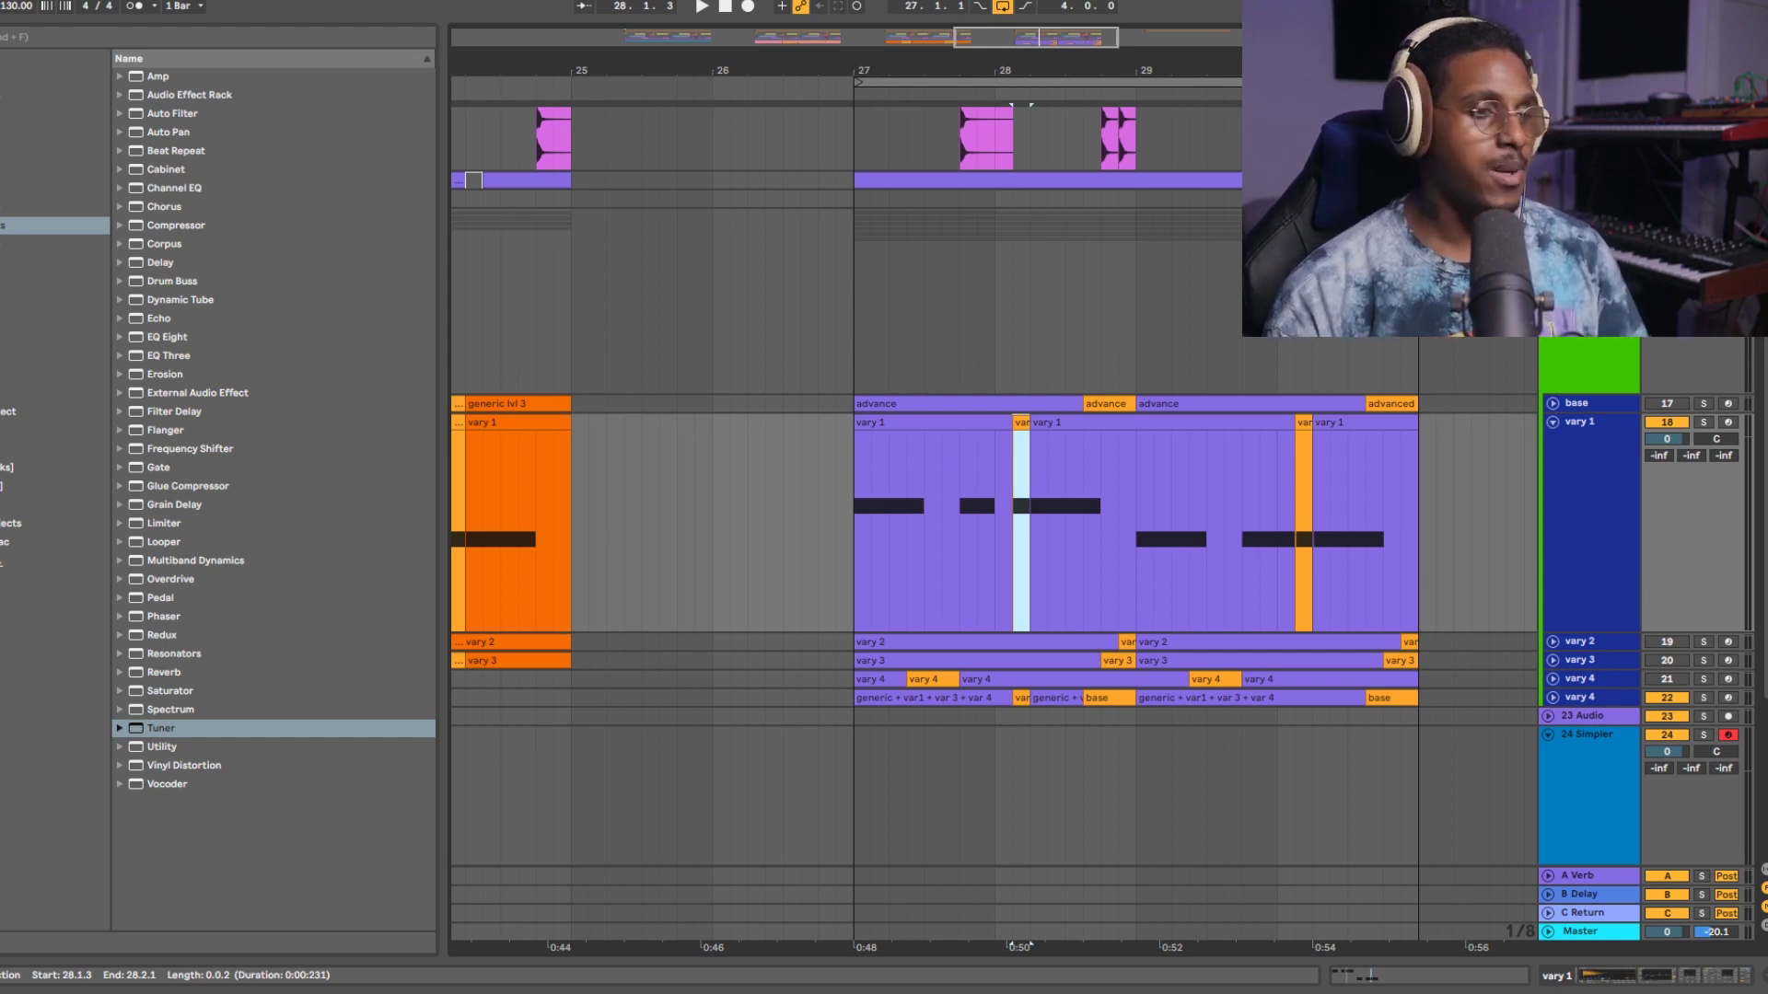
pyautogui.click(854, 530)
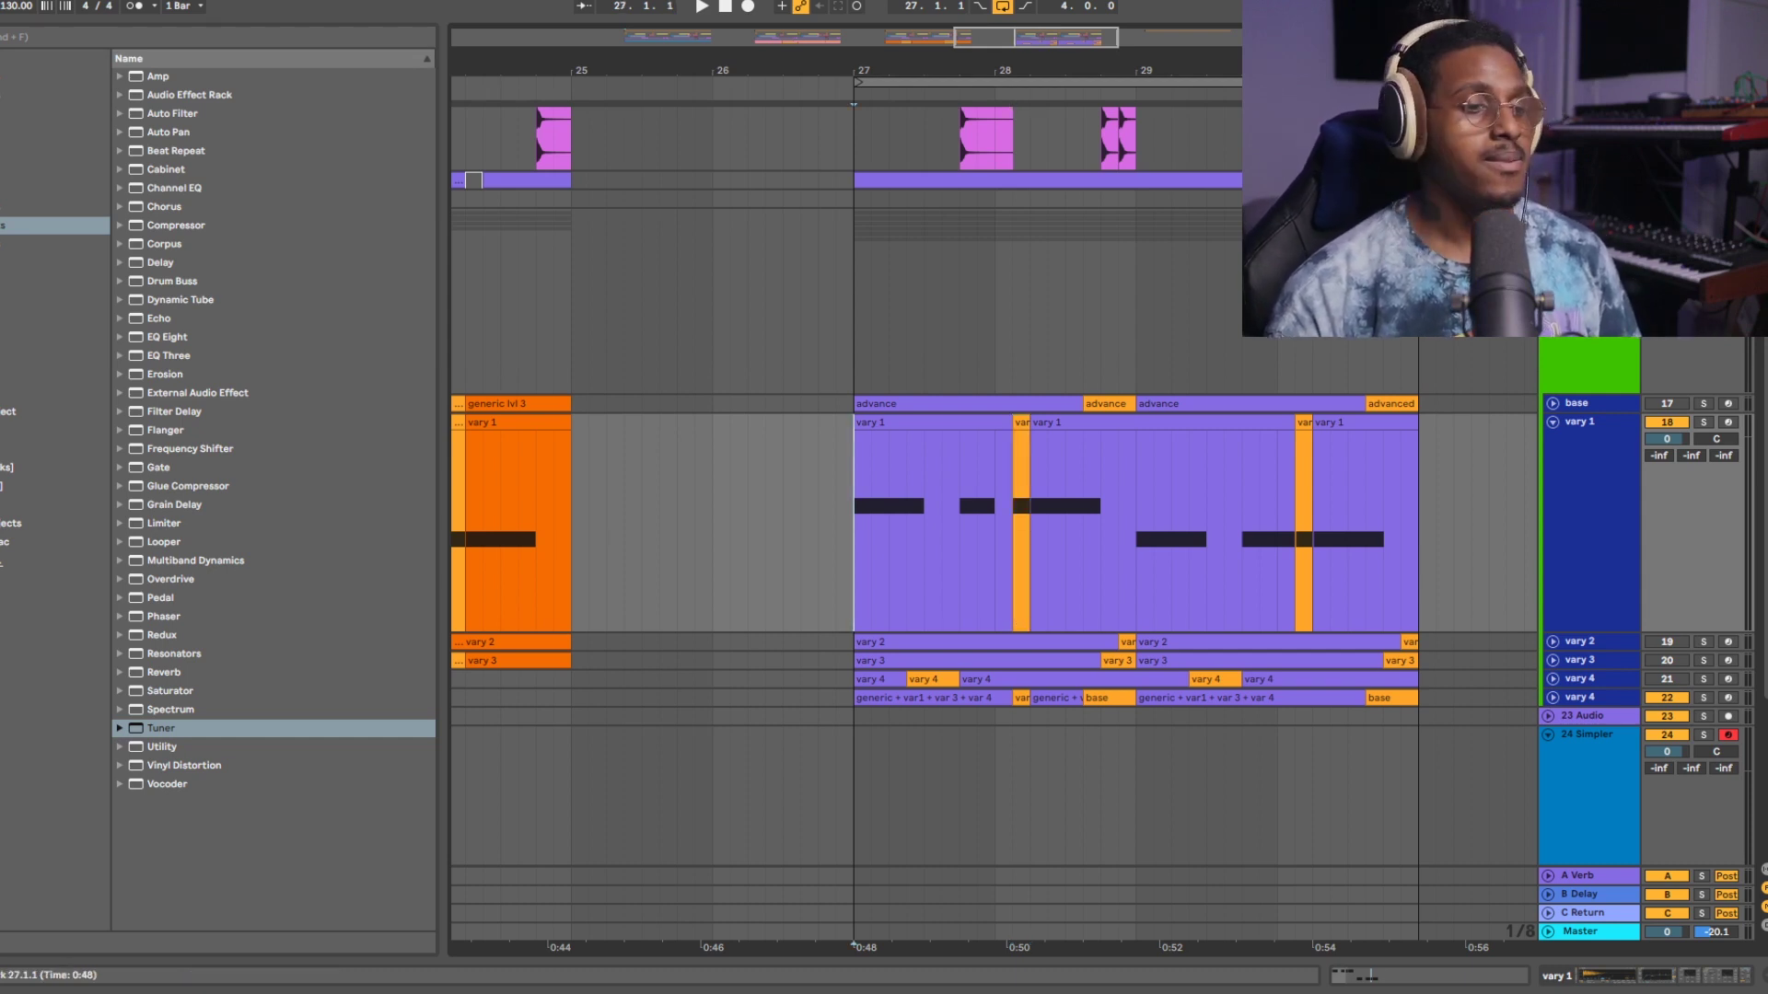
pyautogui.press('space')
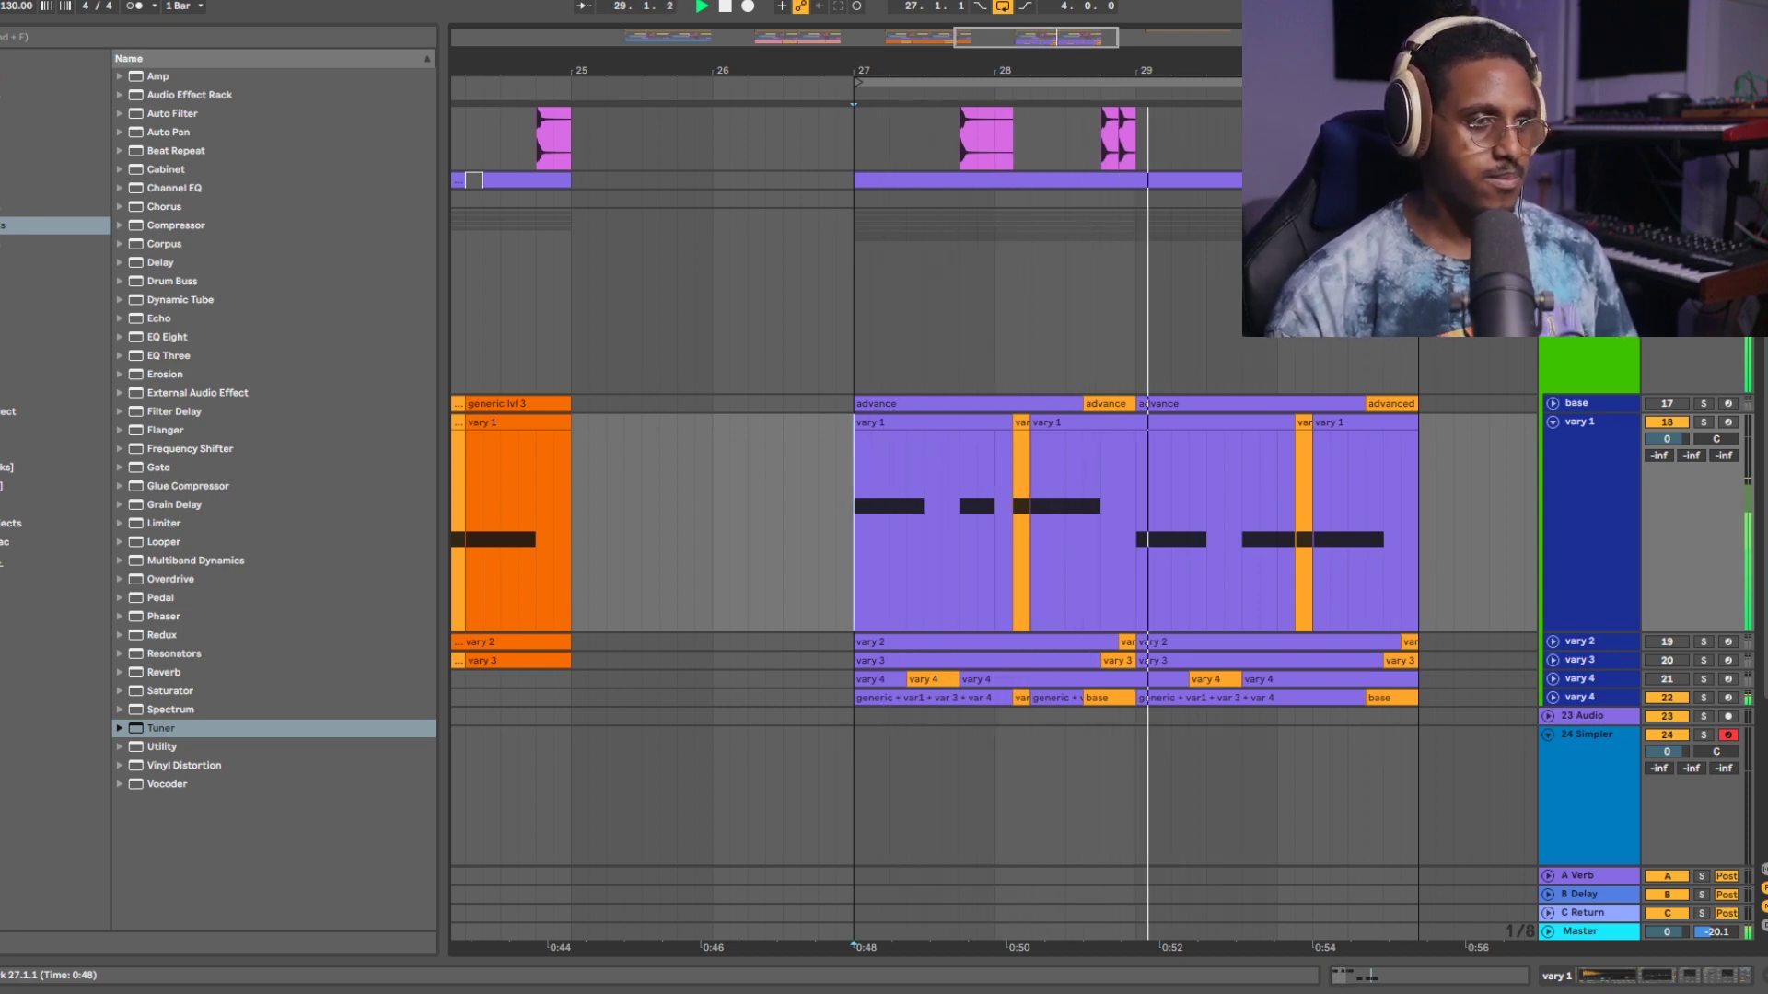
pyautogui.press('space')
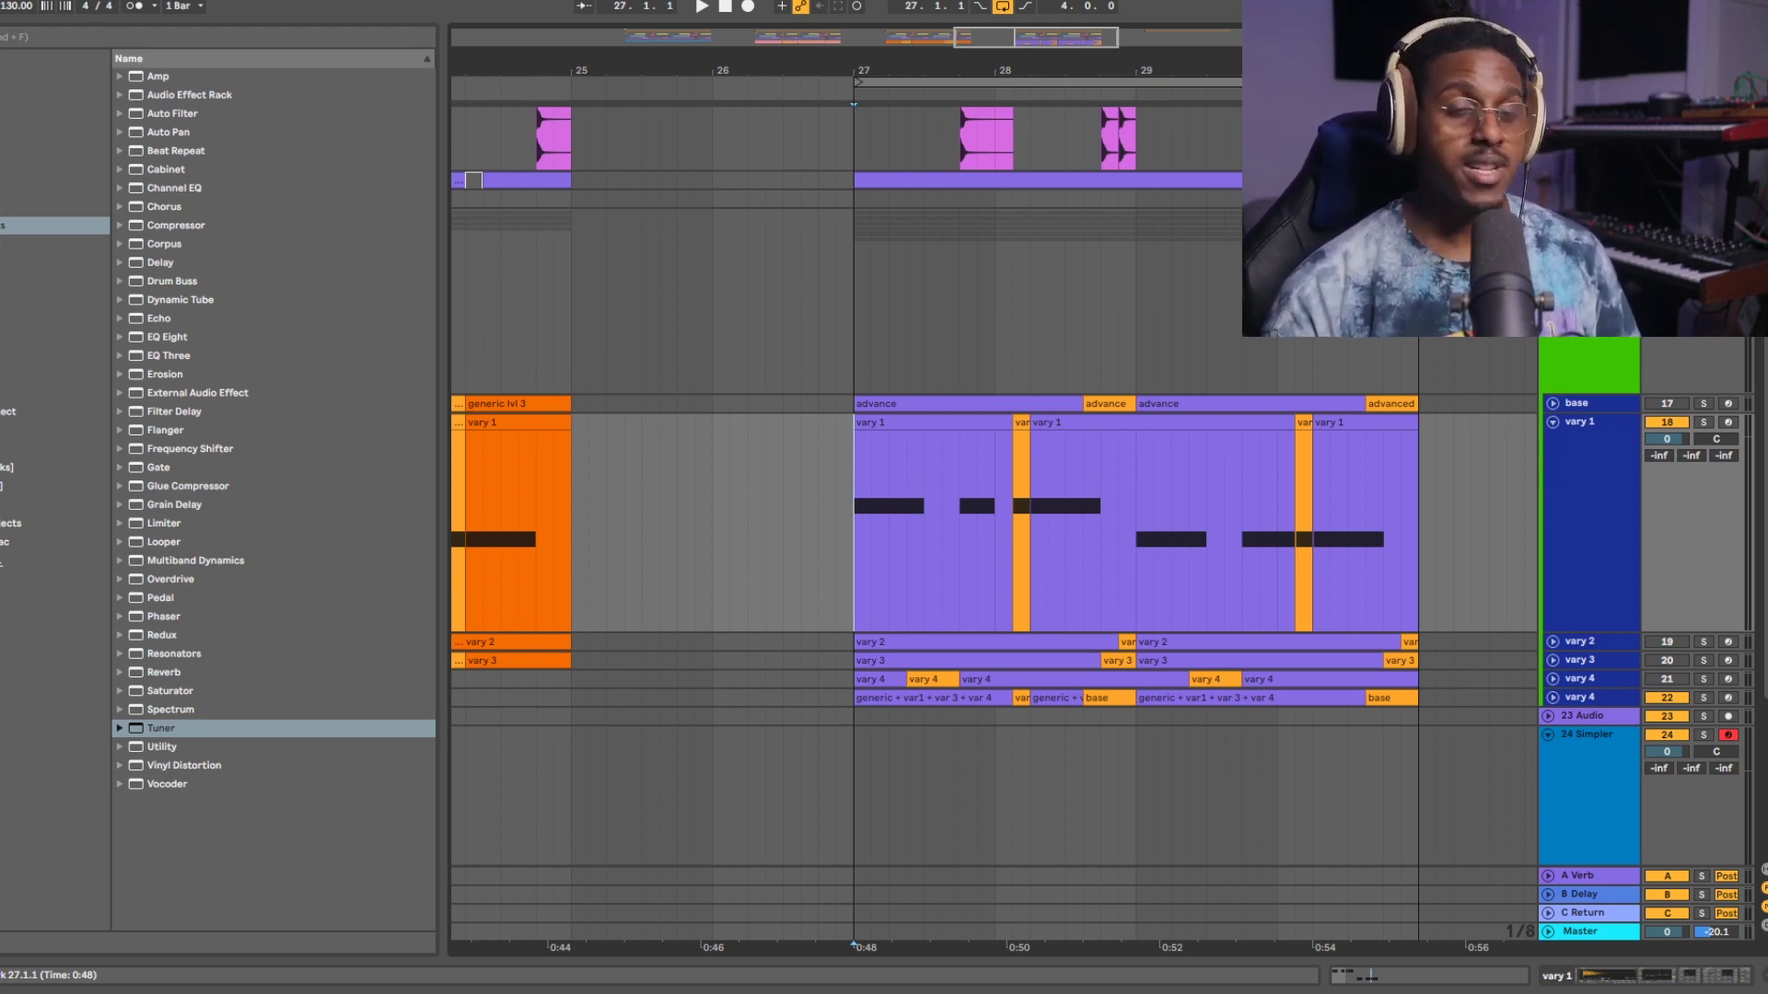
# Step: Examine the span from 28.1.1 to 28.2.1 in the advanced vary 1 pattern and replay the pattern from bar 27
pyautogui.click(1021, 525)
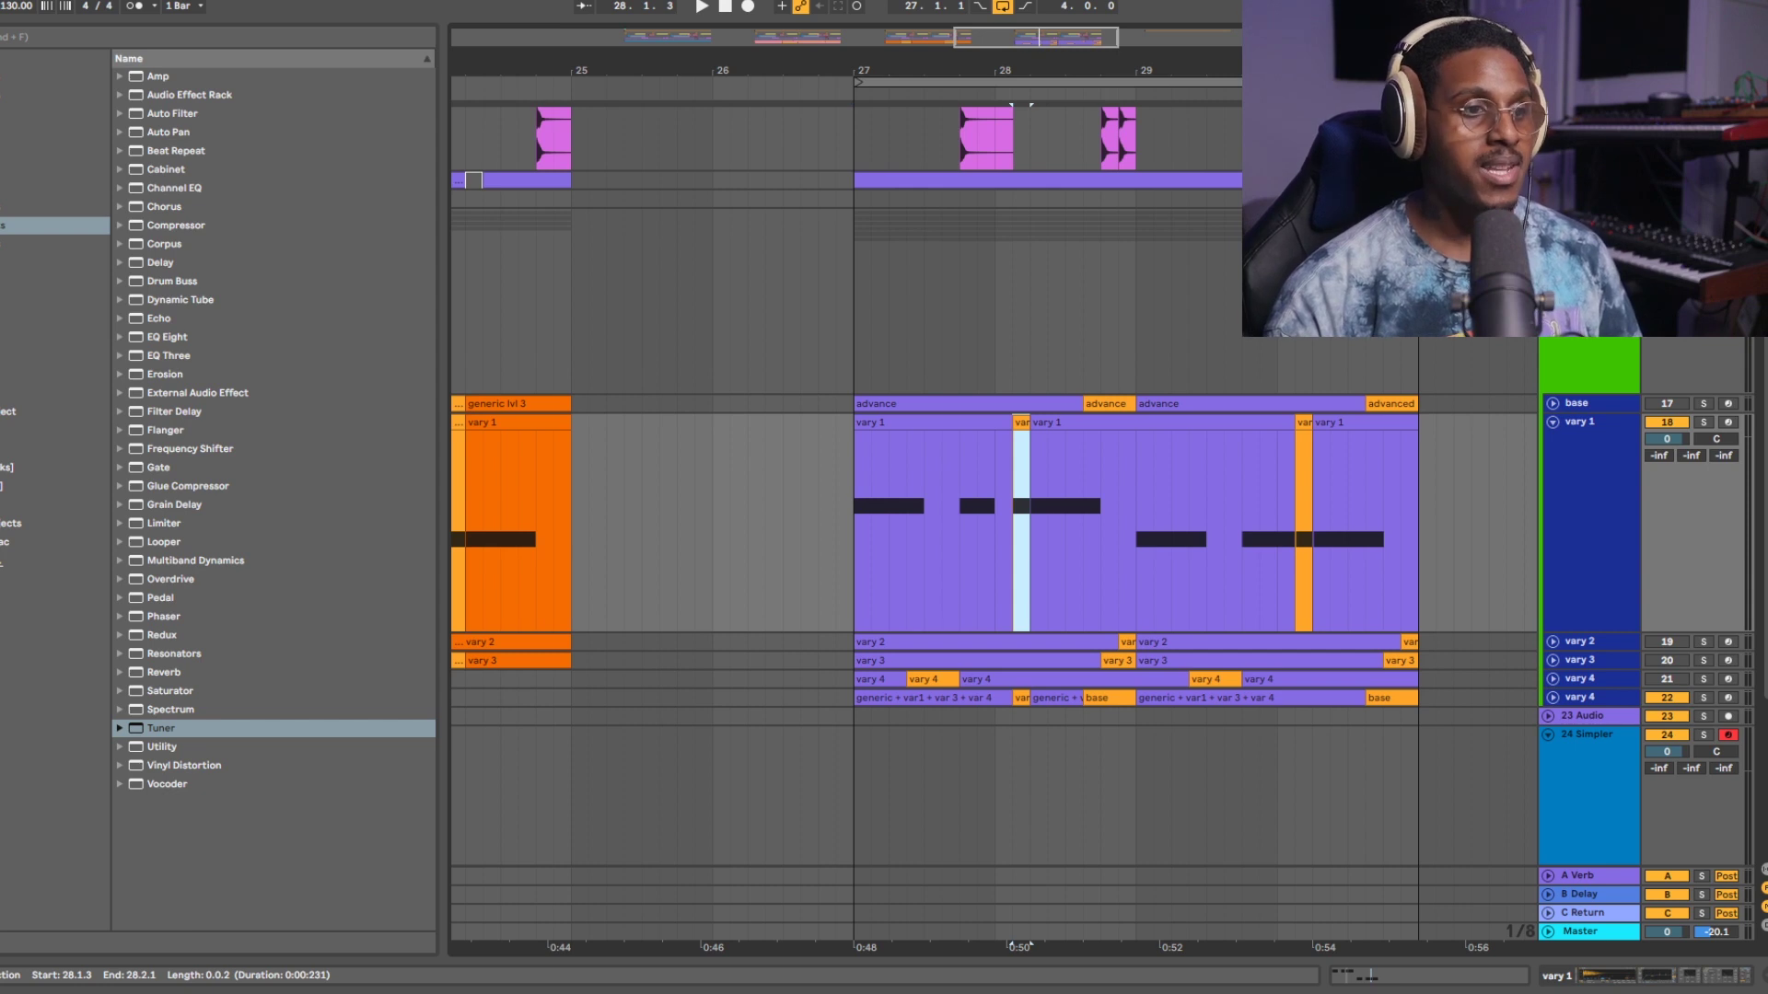
pyautogui.hotkey('shift', 'Left')
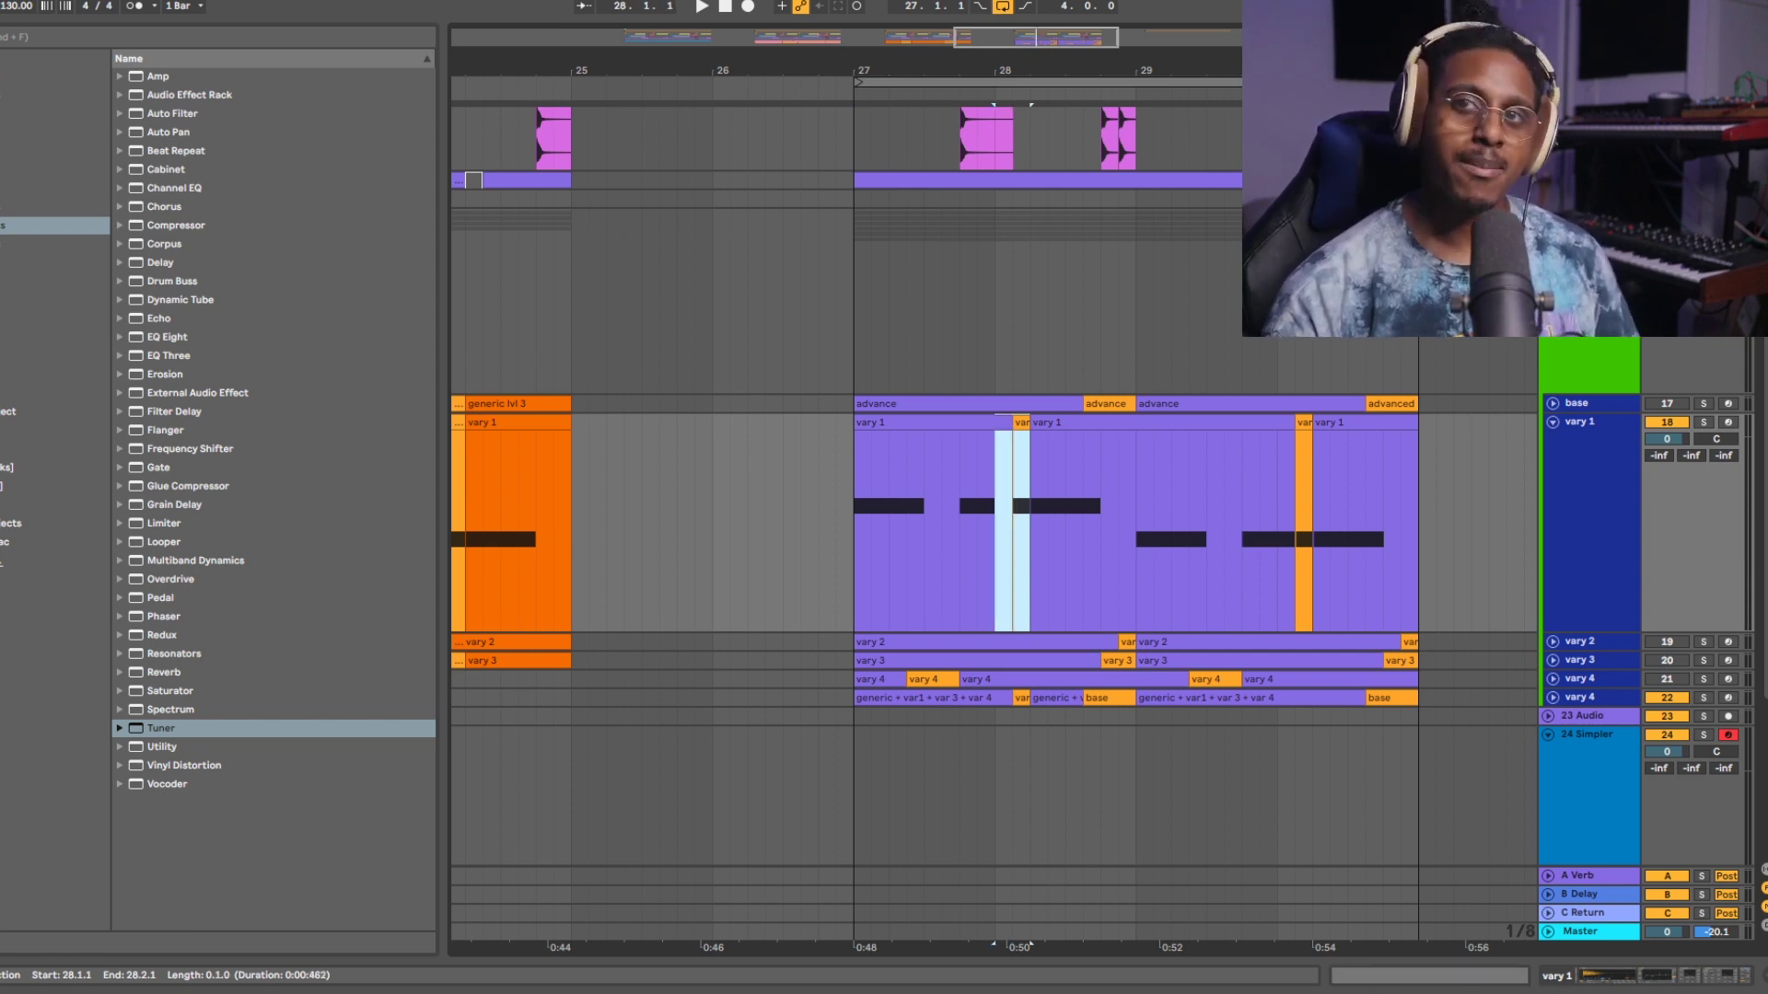
pyautogui.click(855, 525)
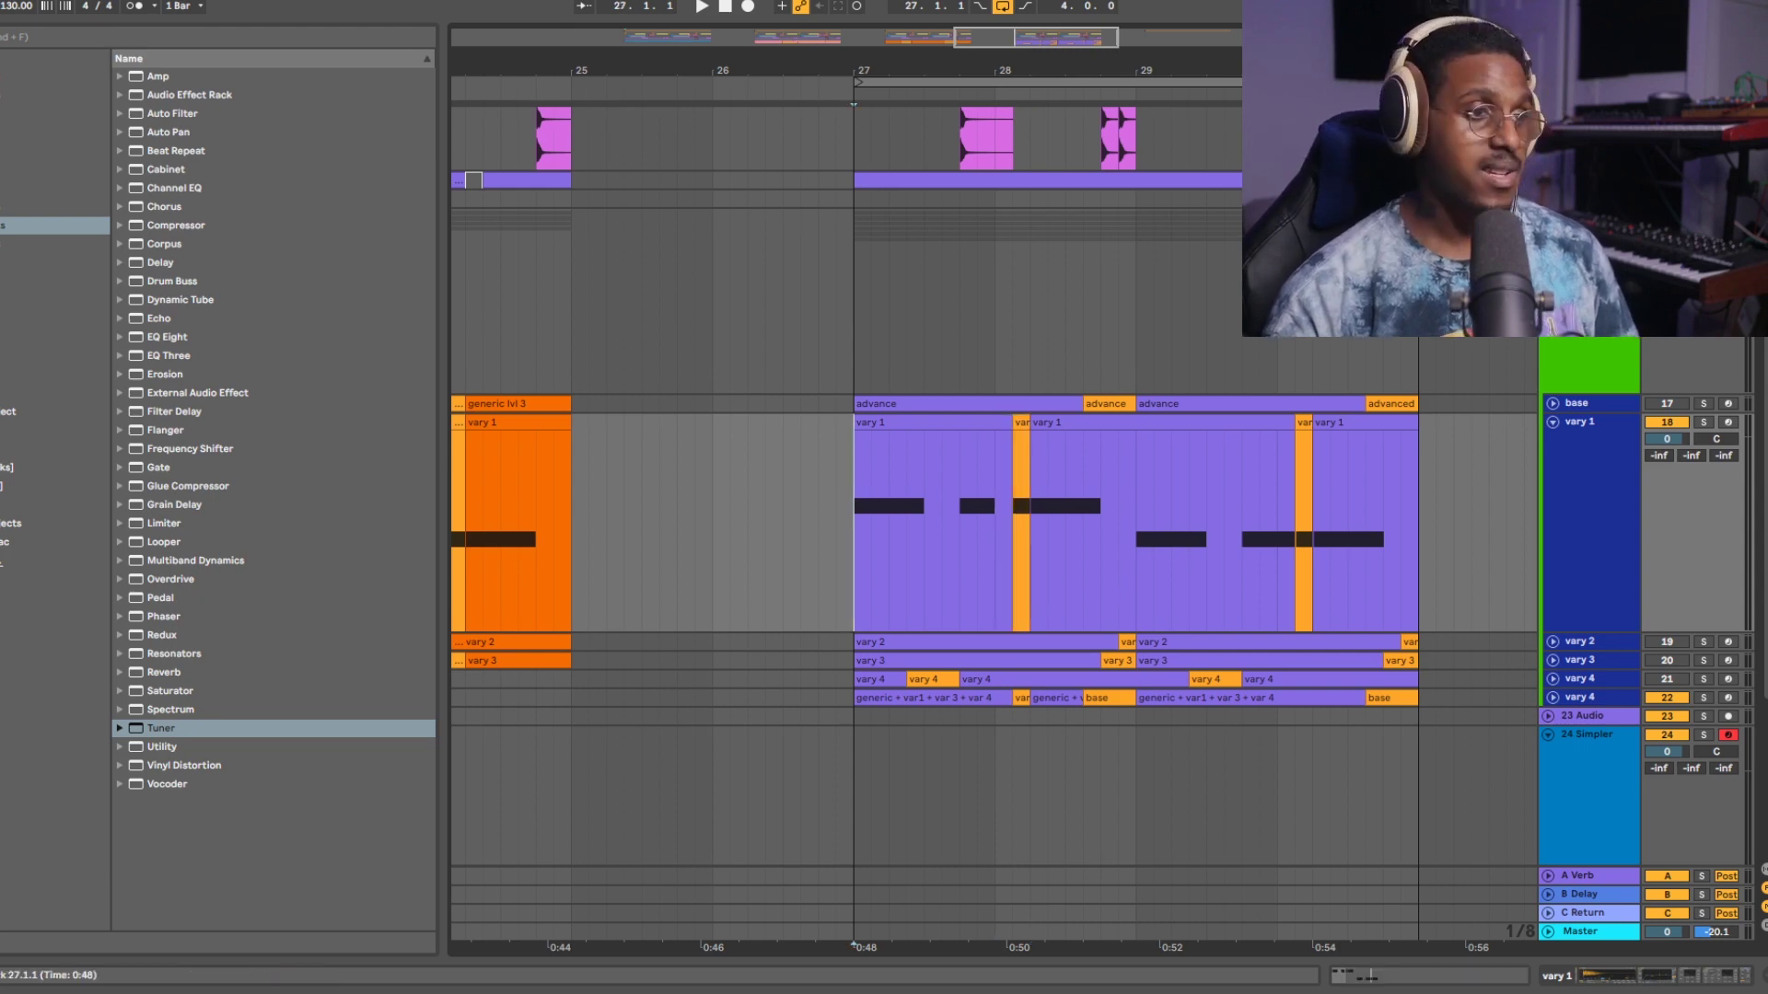
pyautogui.press('space')
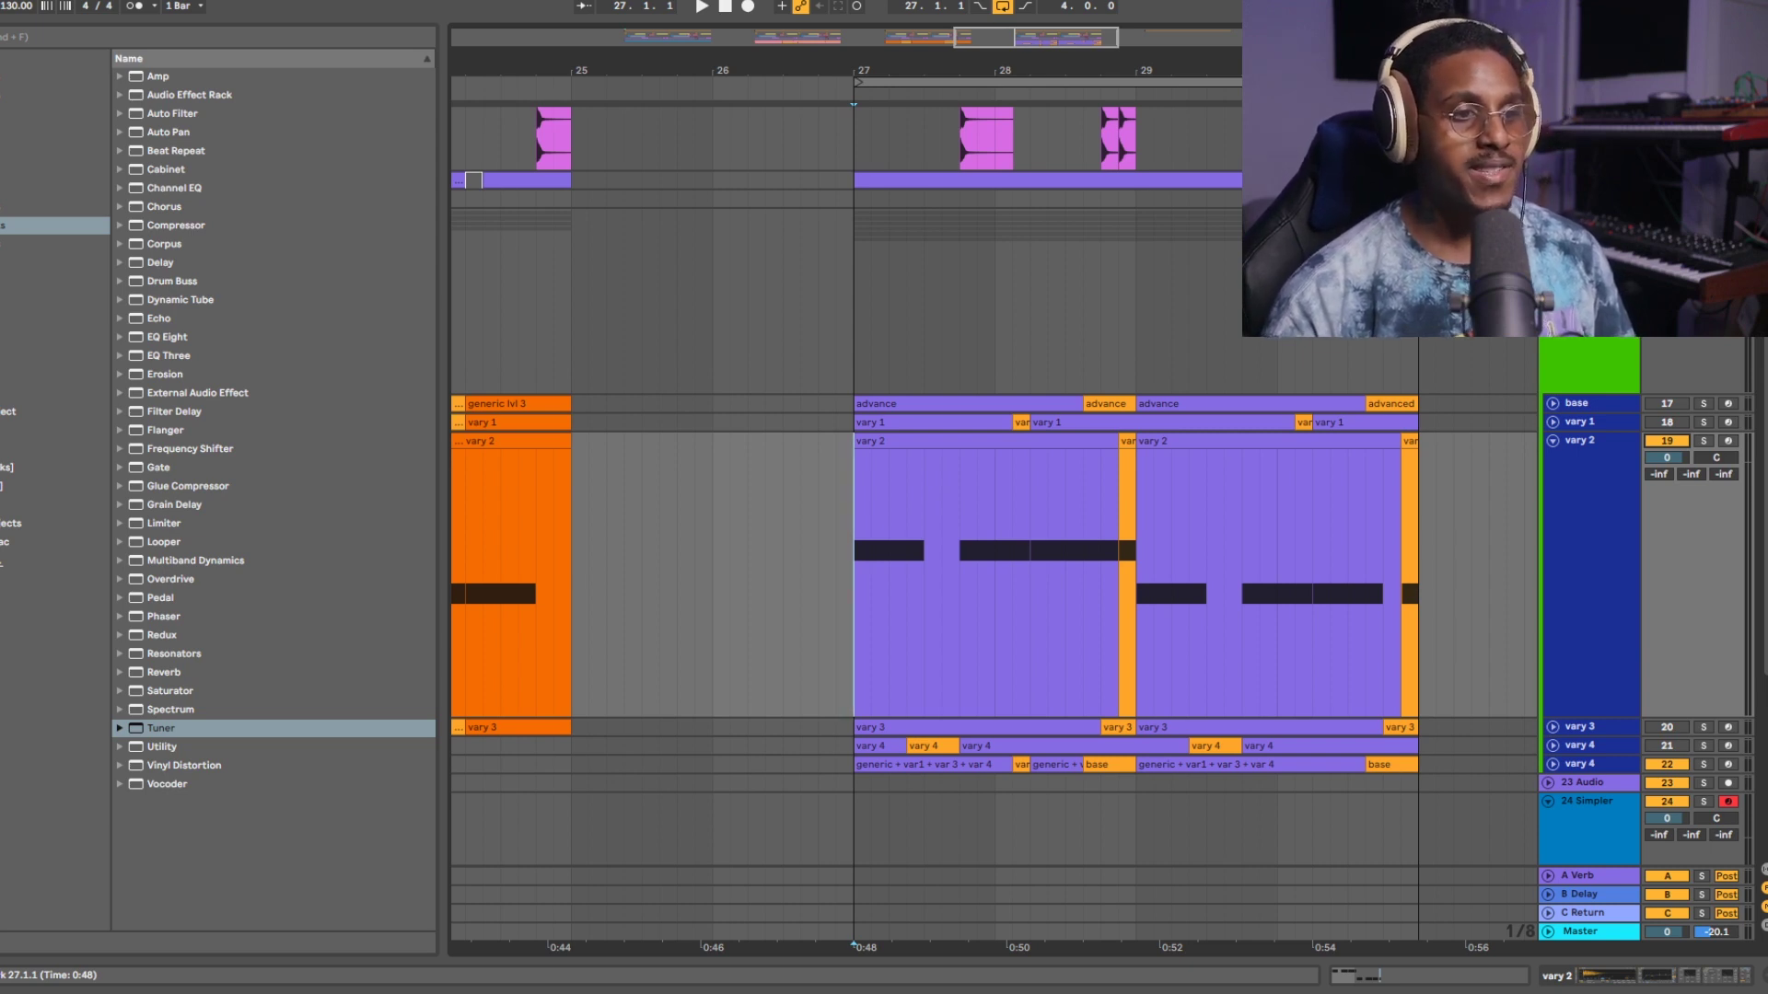
# Step: Examine the orange clip from 28.4.3 to 29.1.1 in the advanced vary 2 pattern and play the pattern from bar 27
pyautogui.moveTo(994, 571); pyautogui.dragTo(1102, 571)
pyautogui.click(1171, 571)
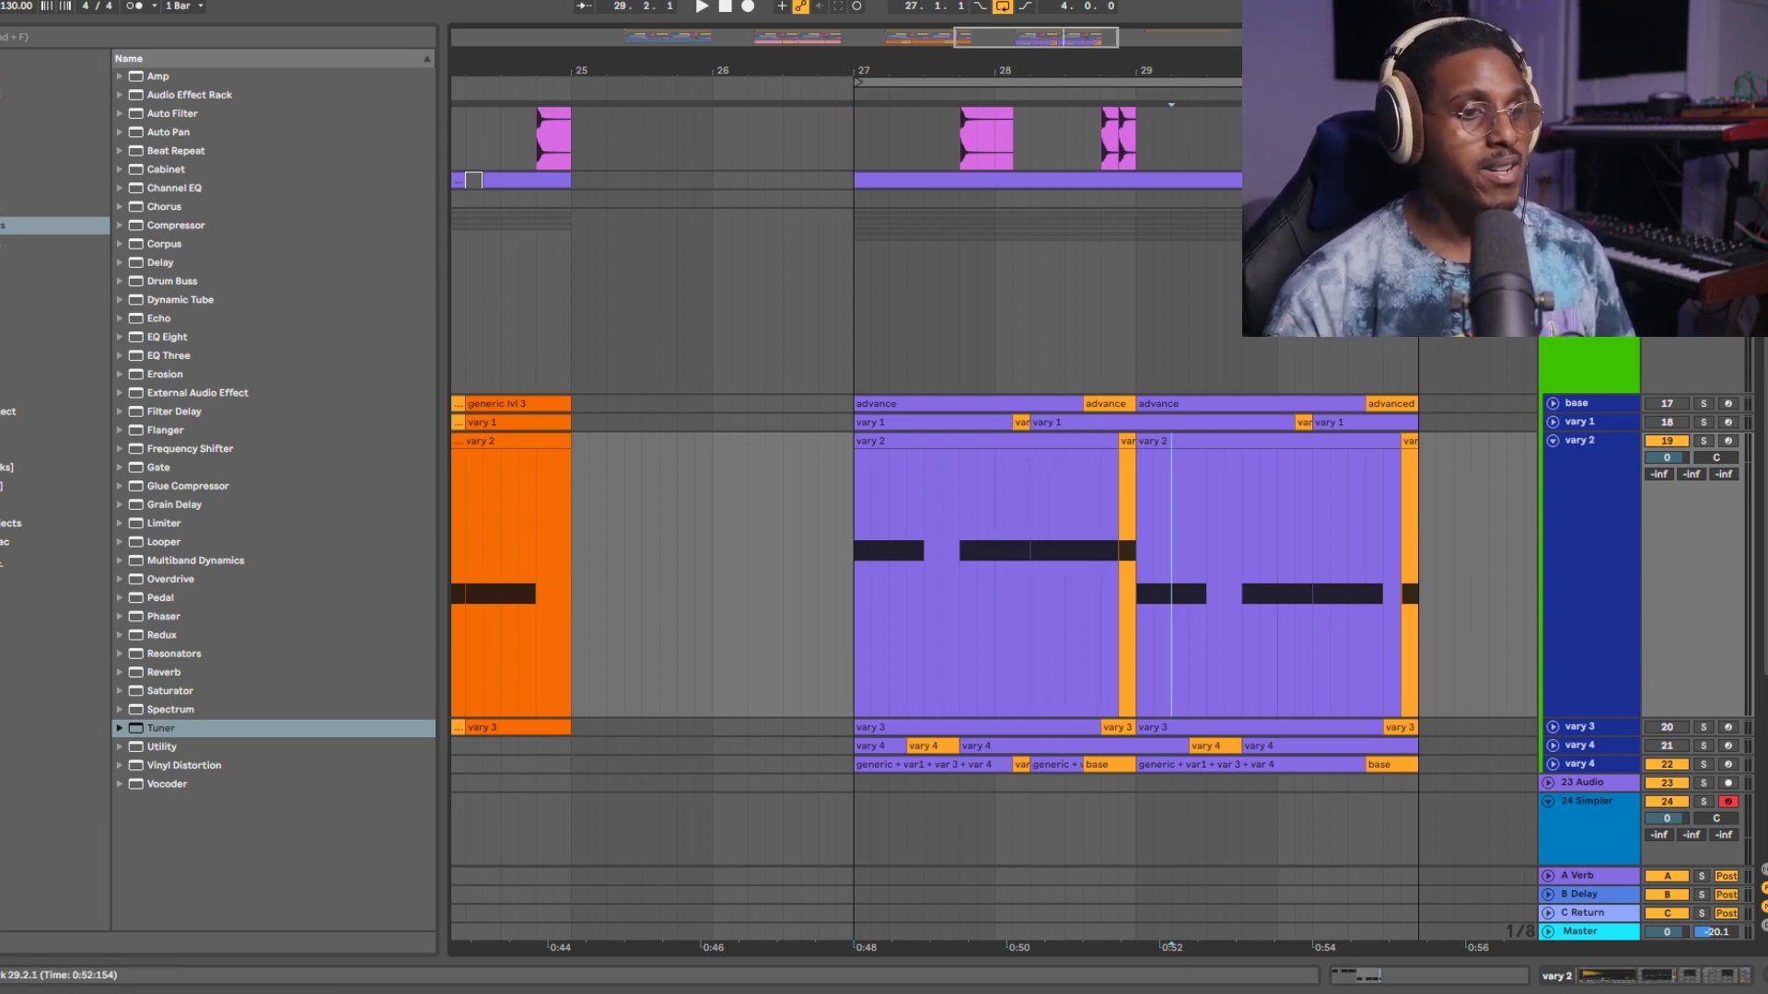
pyautogui.click(1118, 570)
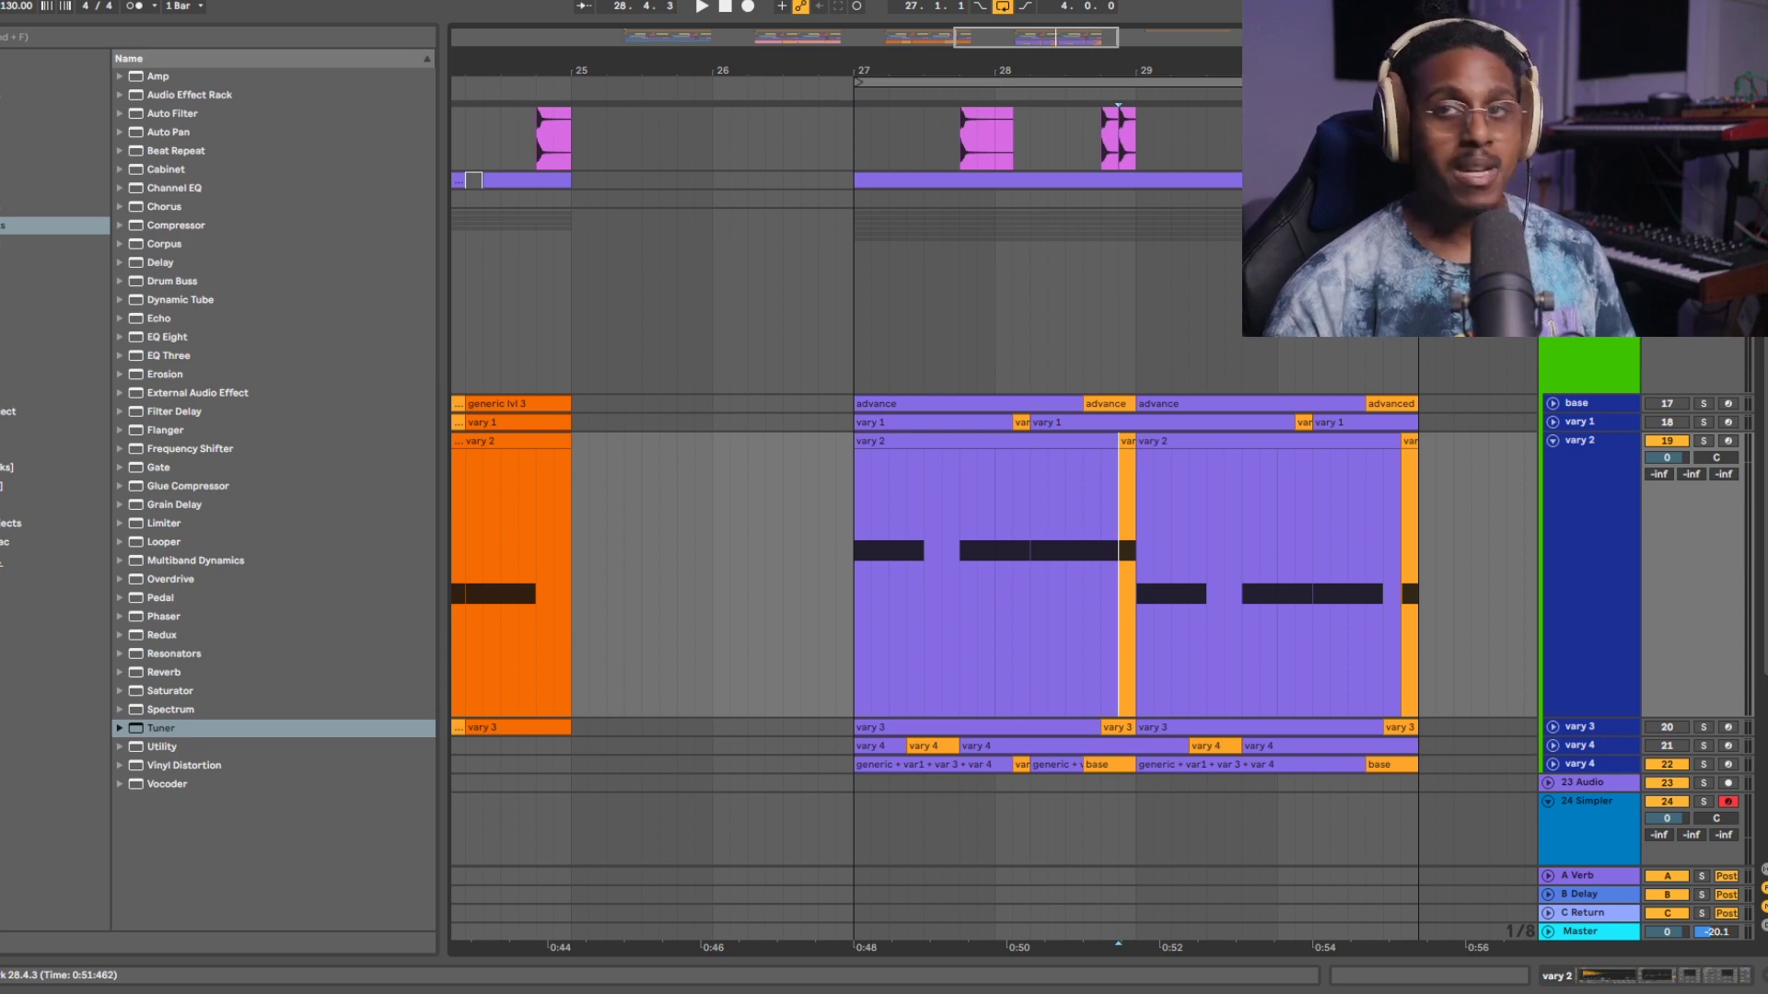
pyautogui.hotkey('shift', 'Right')
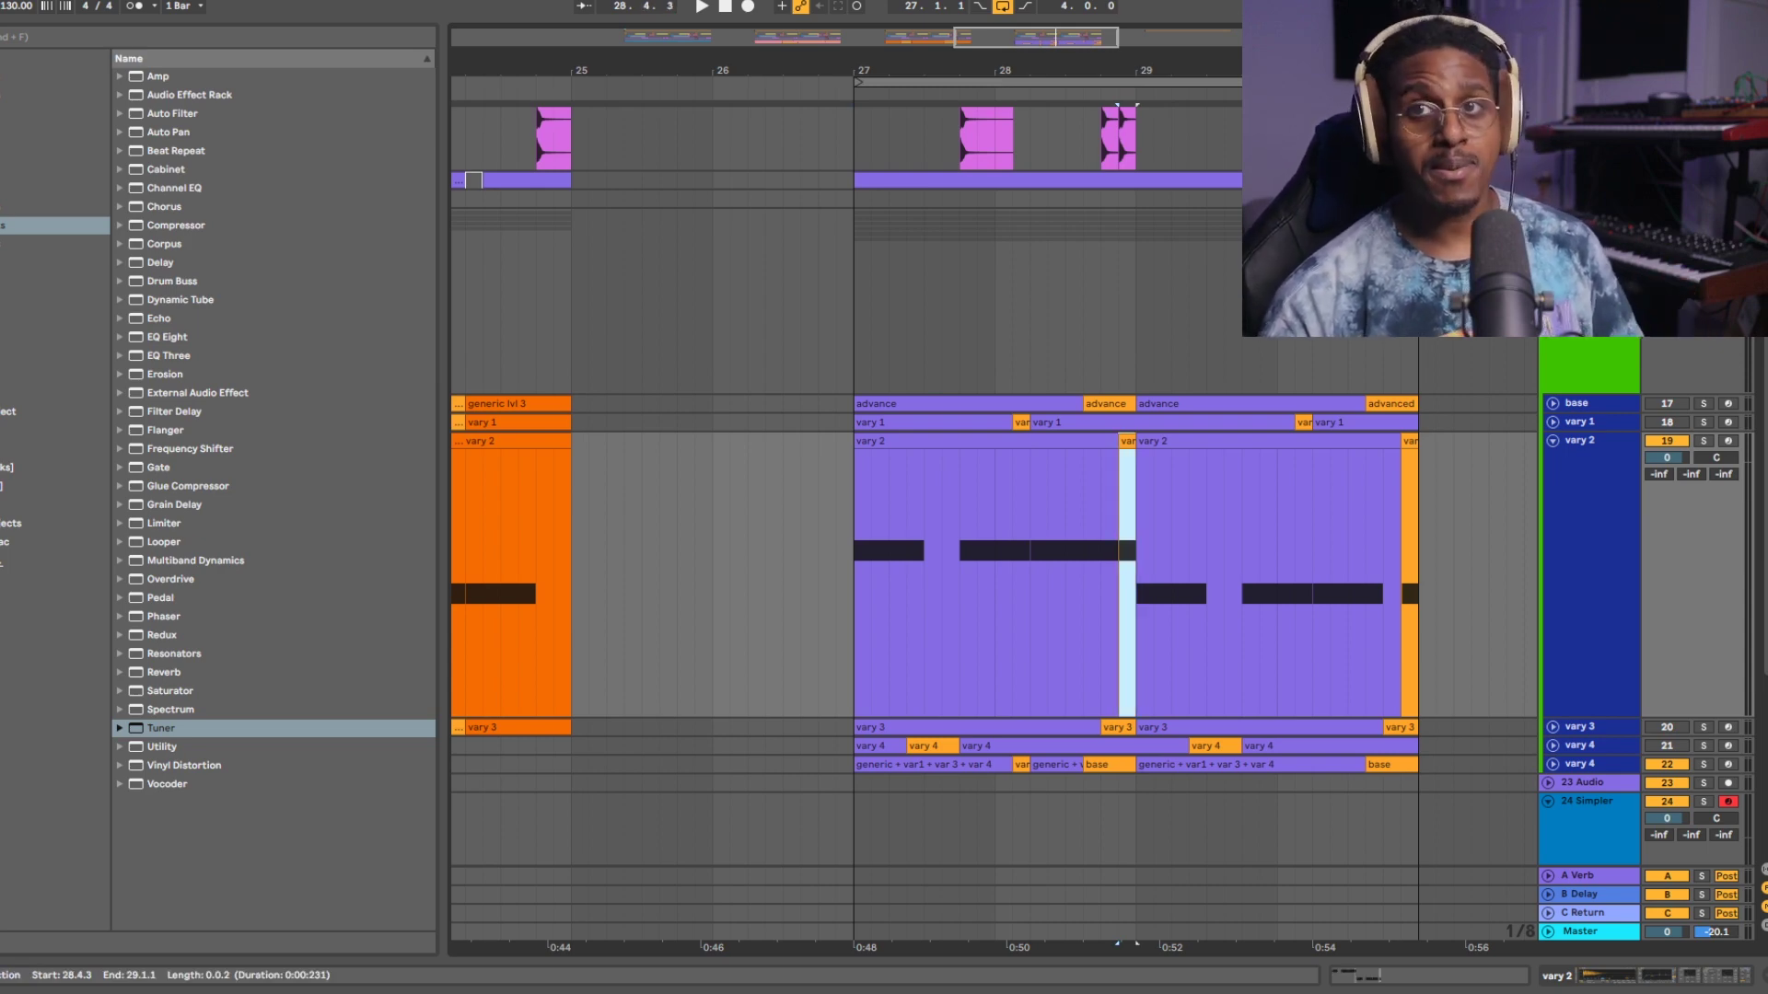
pyautogui.hotkey('shift', 'Left')
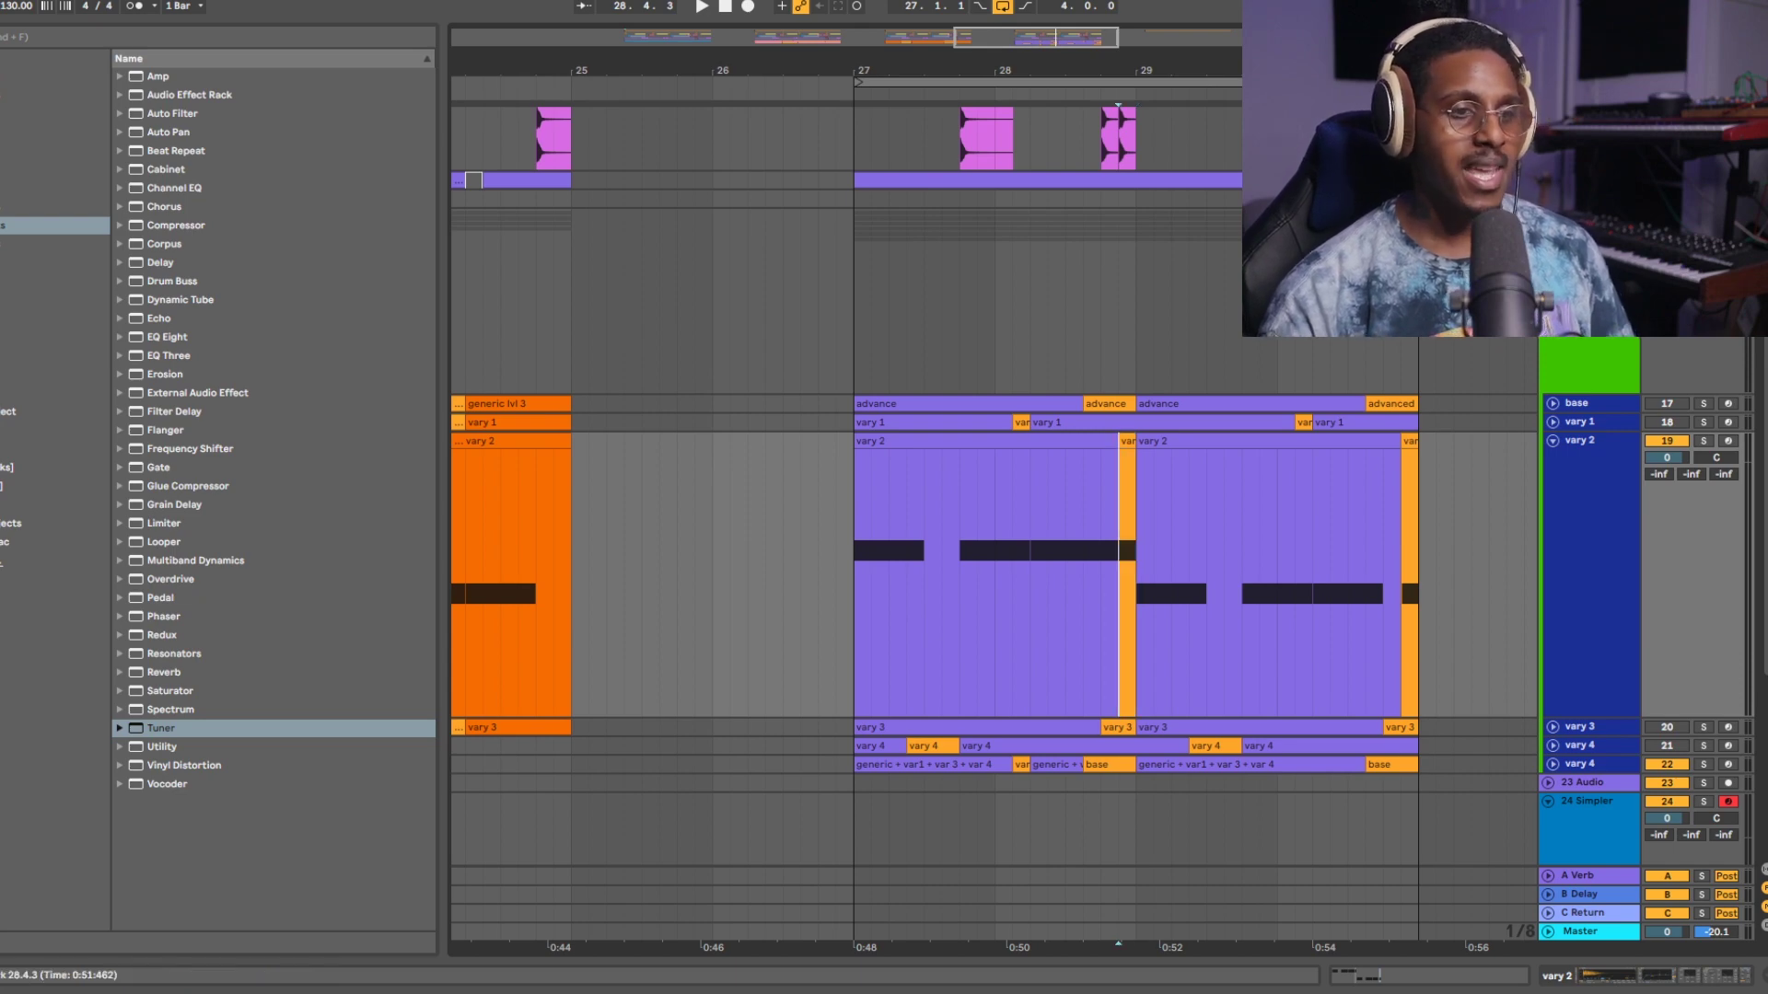
pyautogui.hotkey('shift', 'Right')
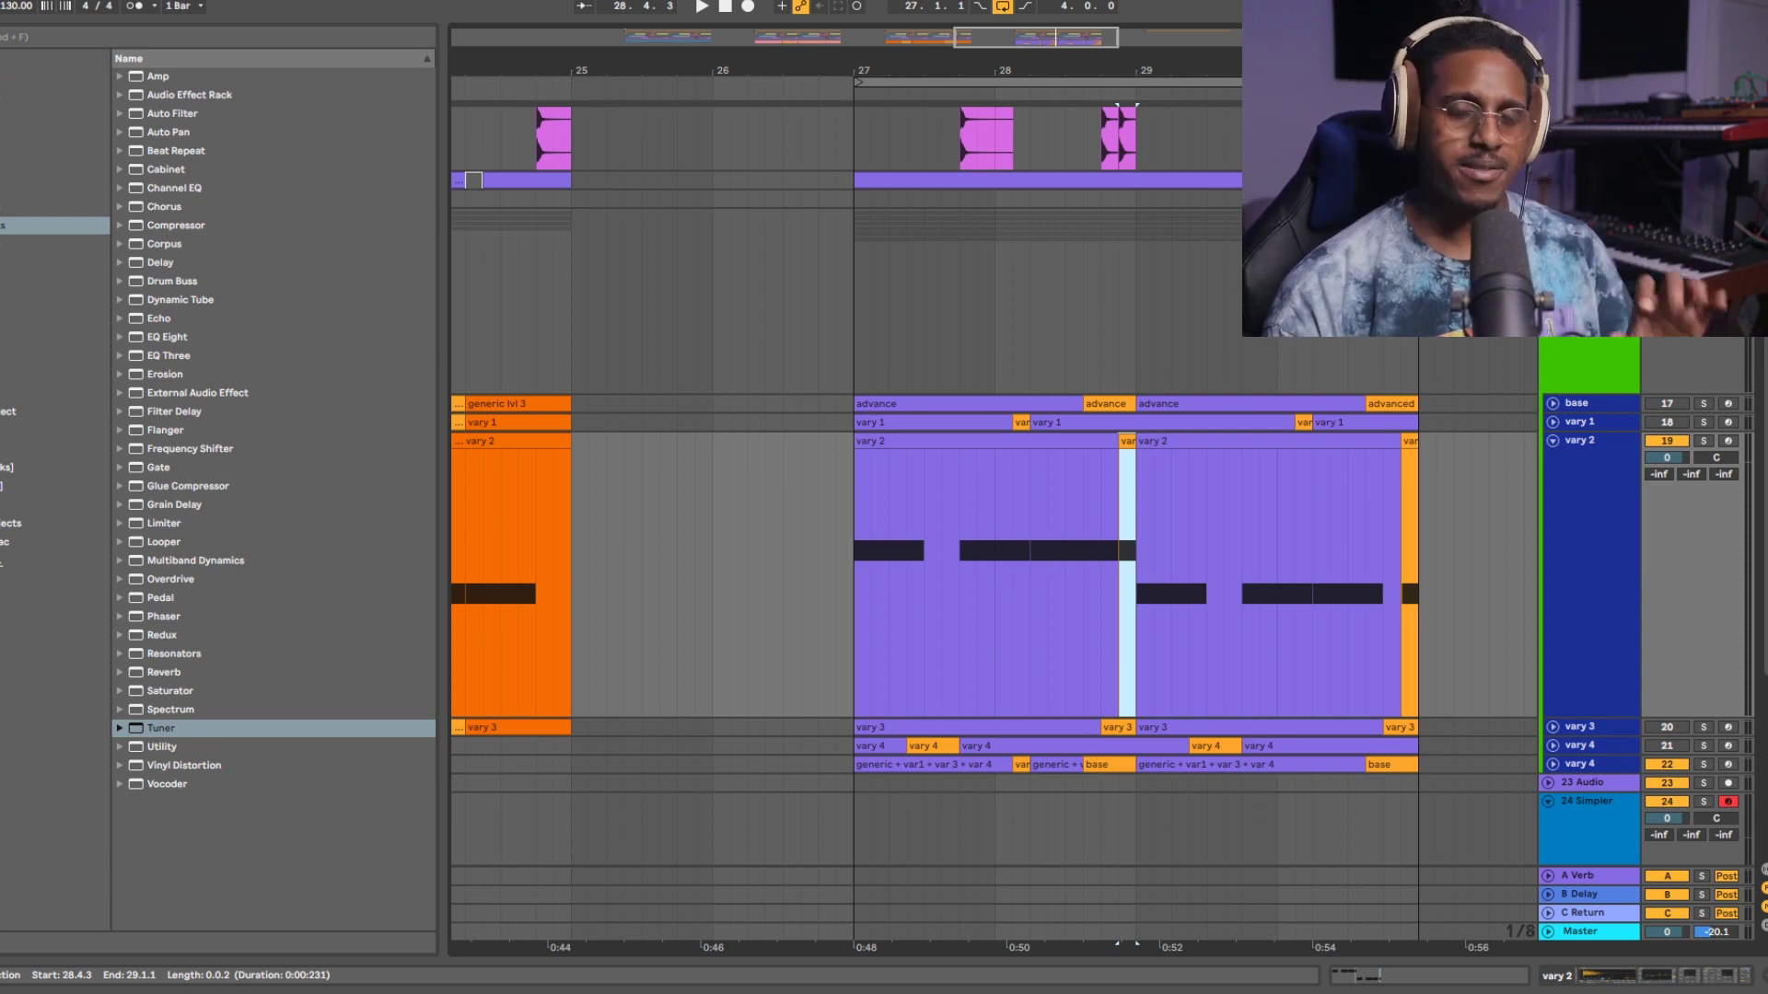
pyautogui.click(855, 589)
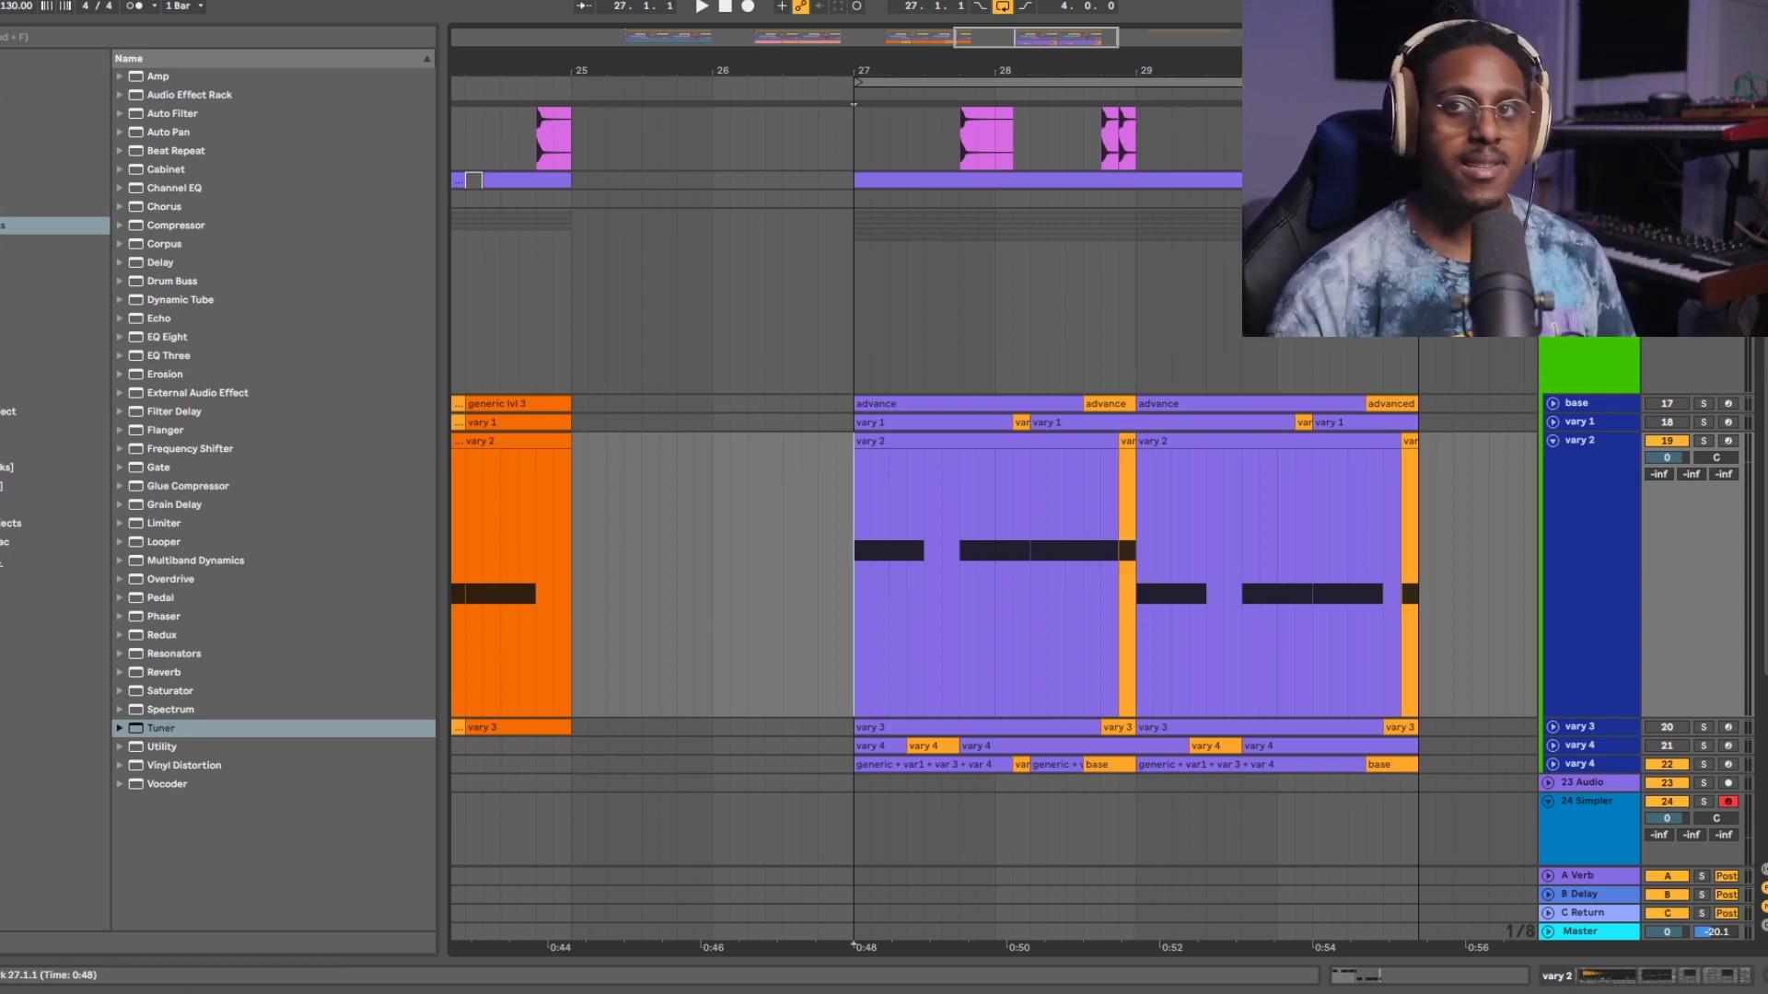
pyautogui.press('space')
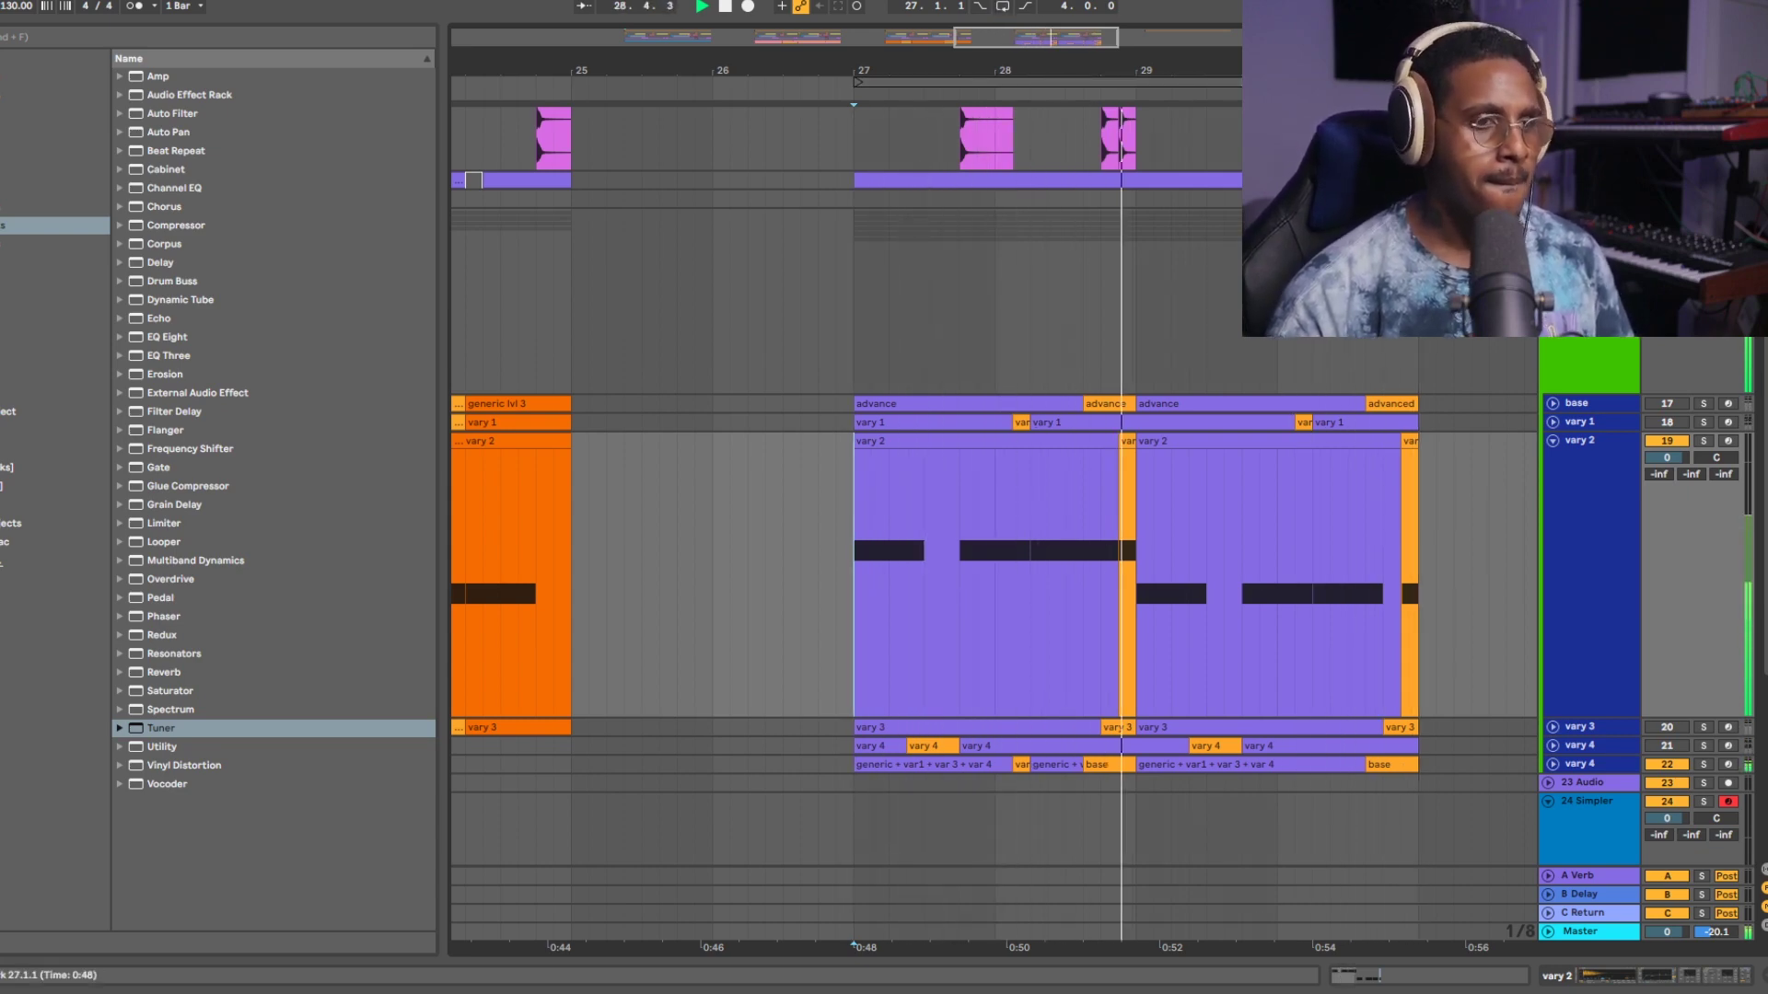
# Step: Stop playback, turn the arrangement loop back on, and replay the advanced vary 2 pattern from bar 27
pyautogui.press('space')
pyautogui.hotkey('ctrl', 'l')
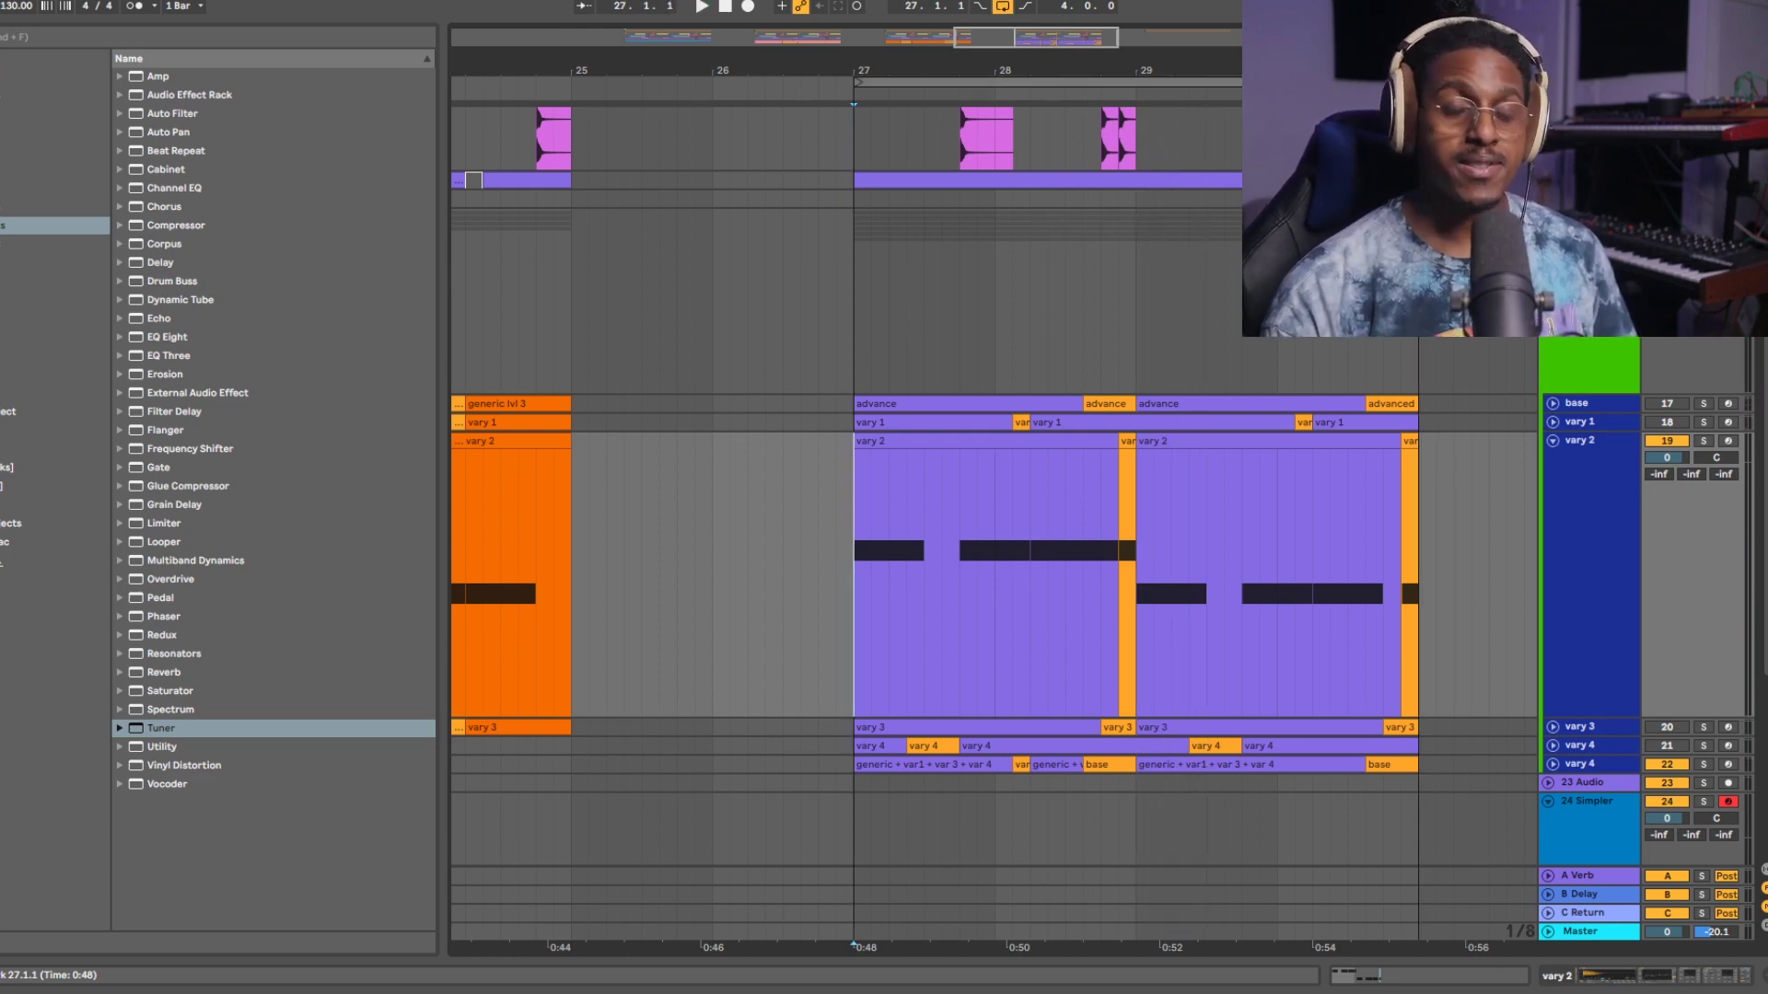
pyautogui.click(1127, 442)
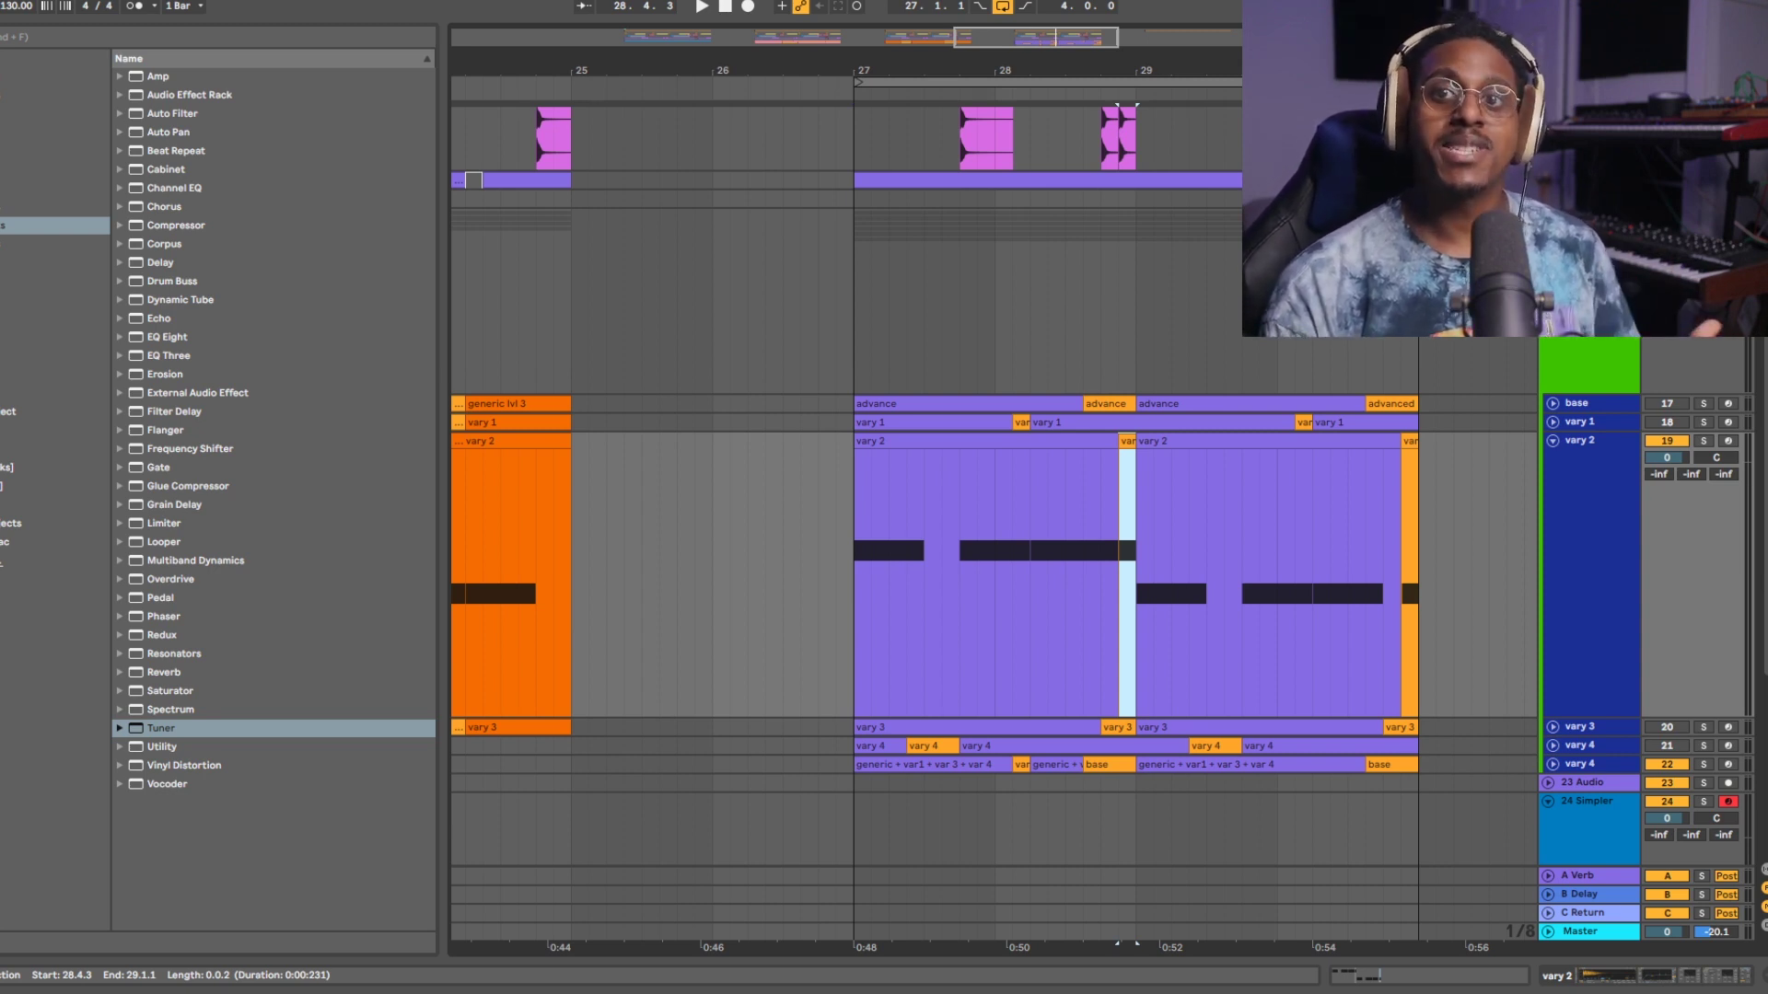
pyautogui.click(854, 574)
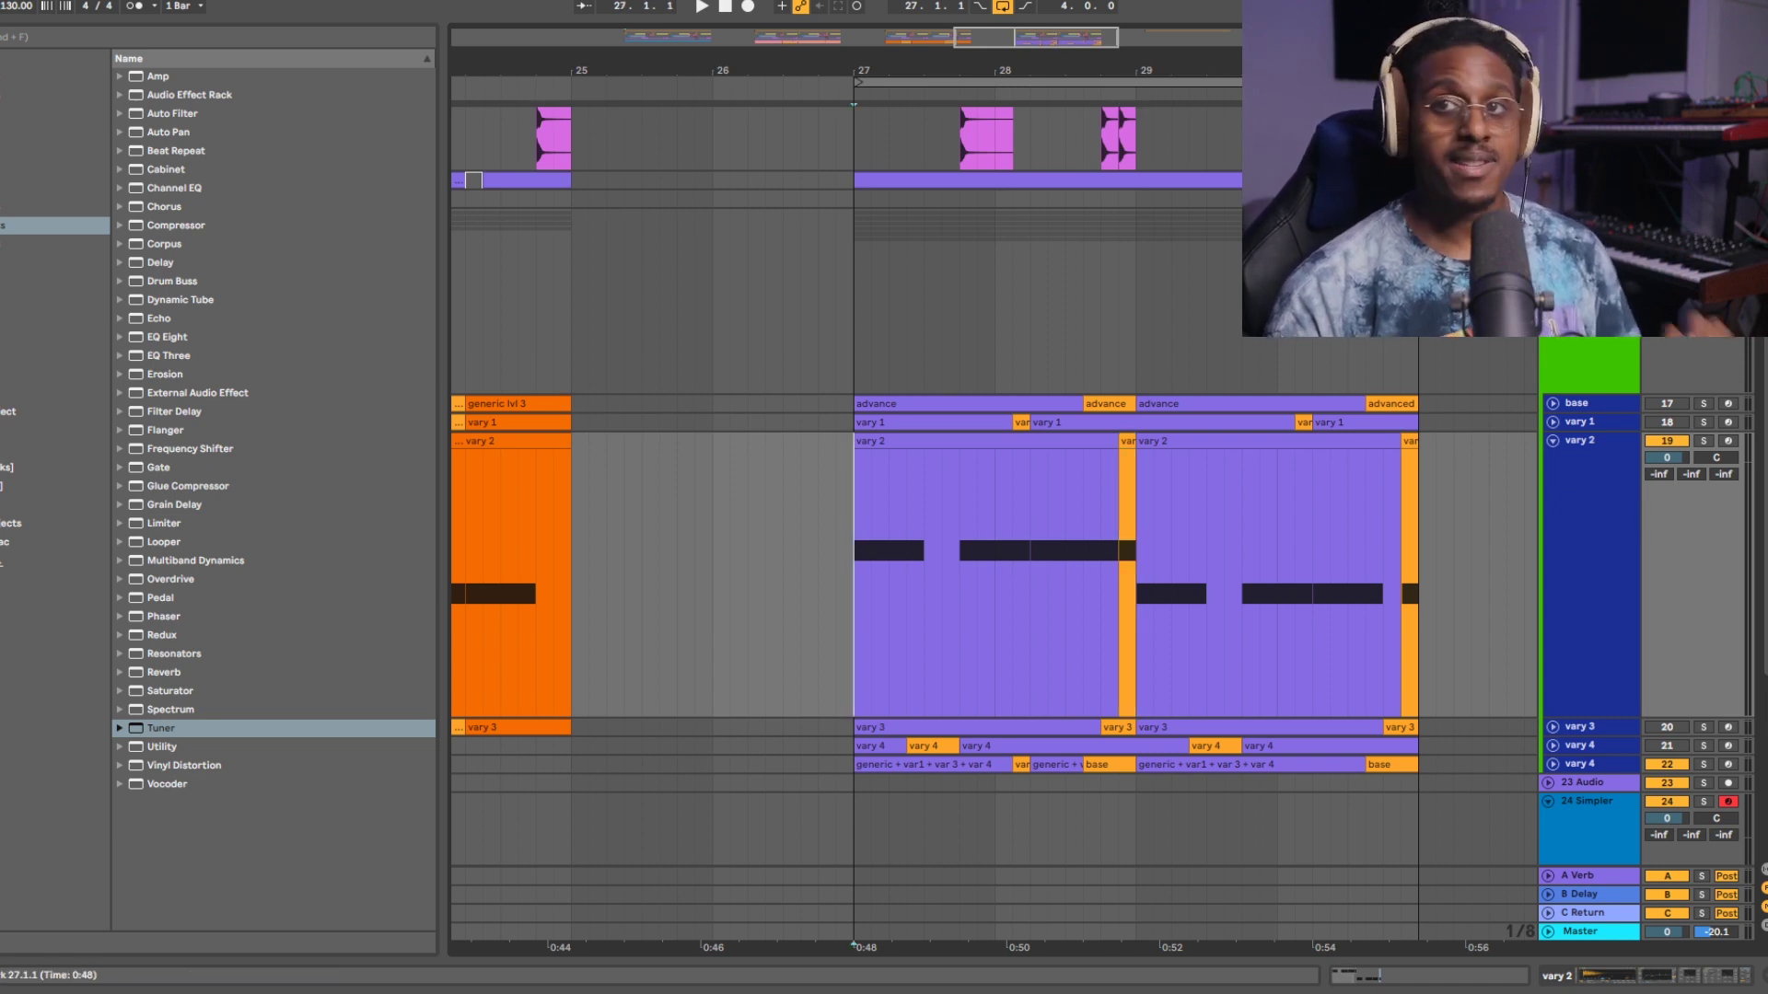
pyautogui.press('space')
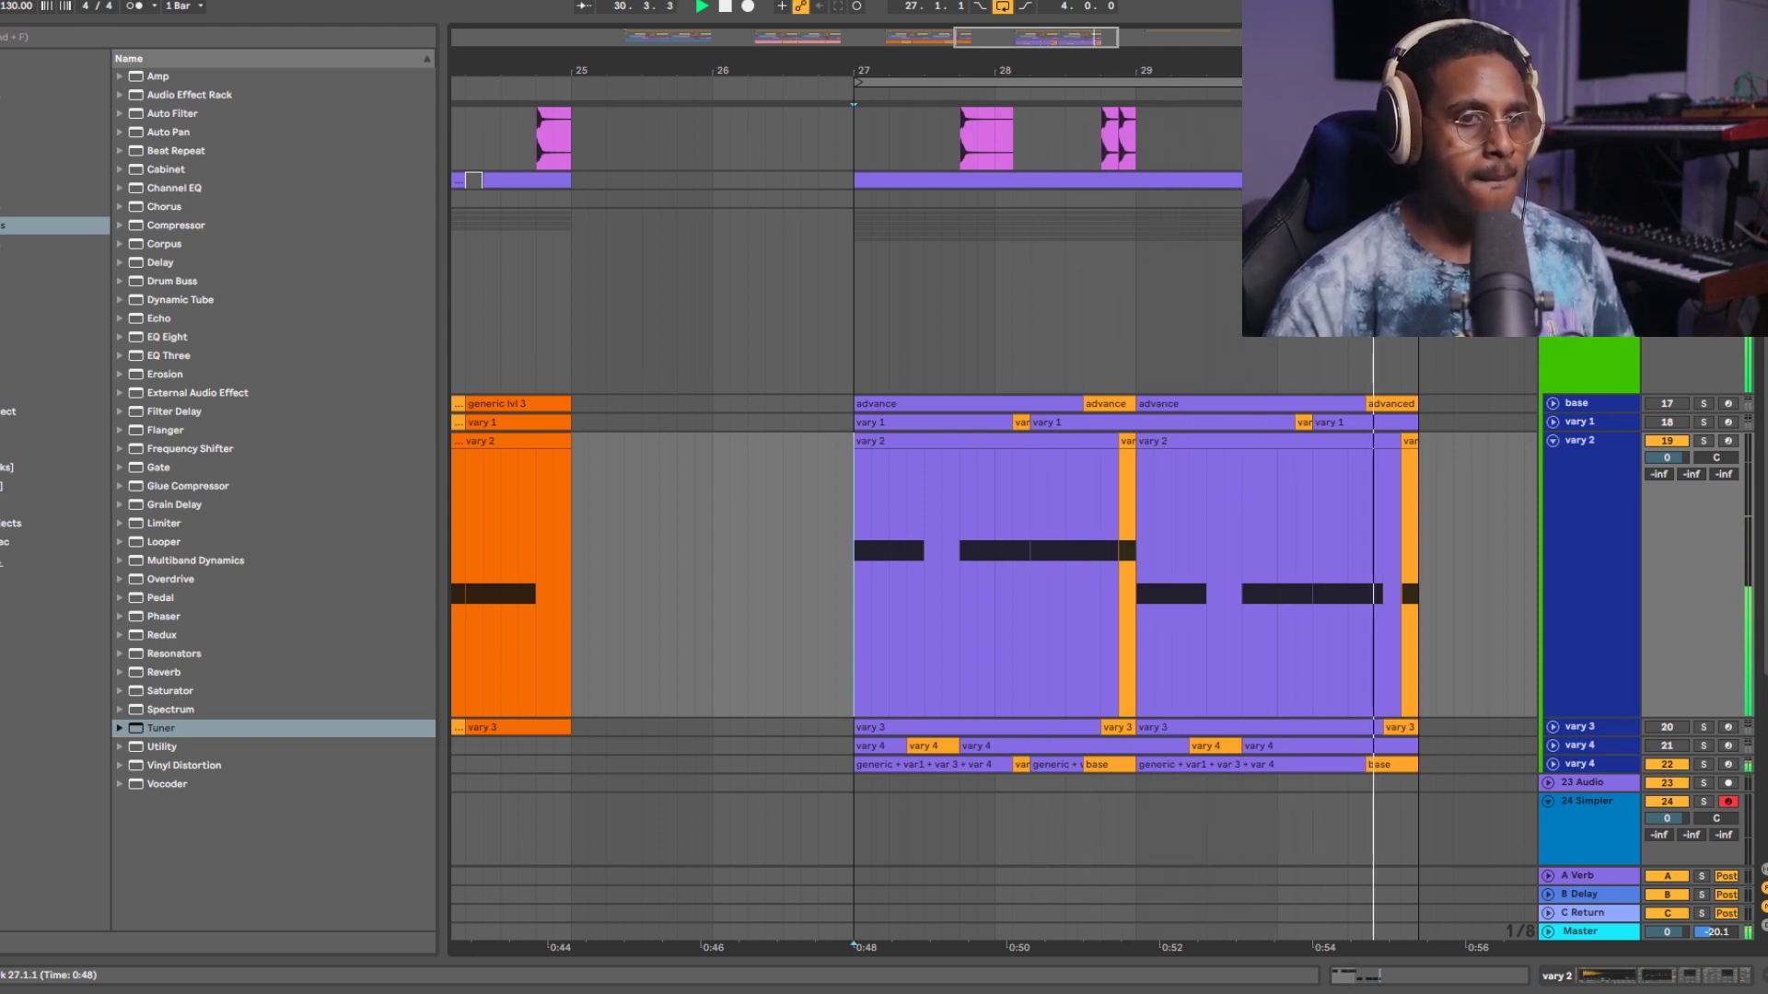
pyautogui.hotkey('ctrl', 'l')
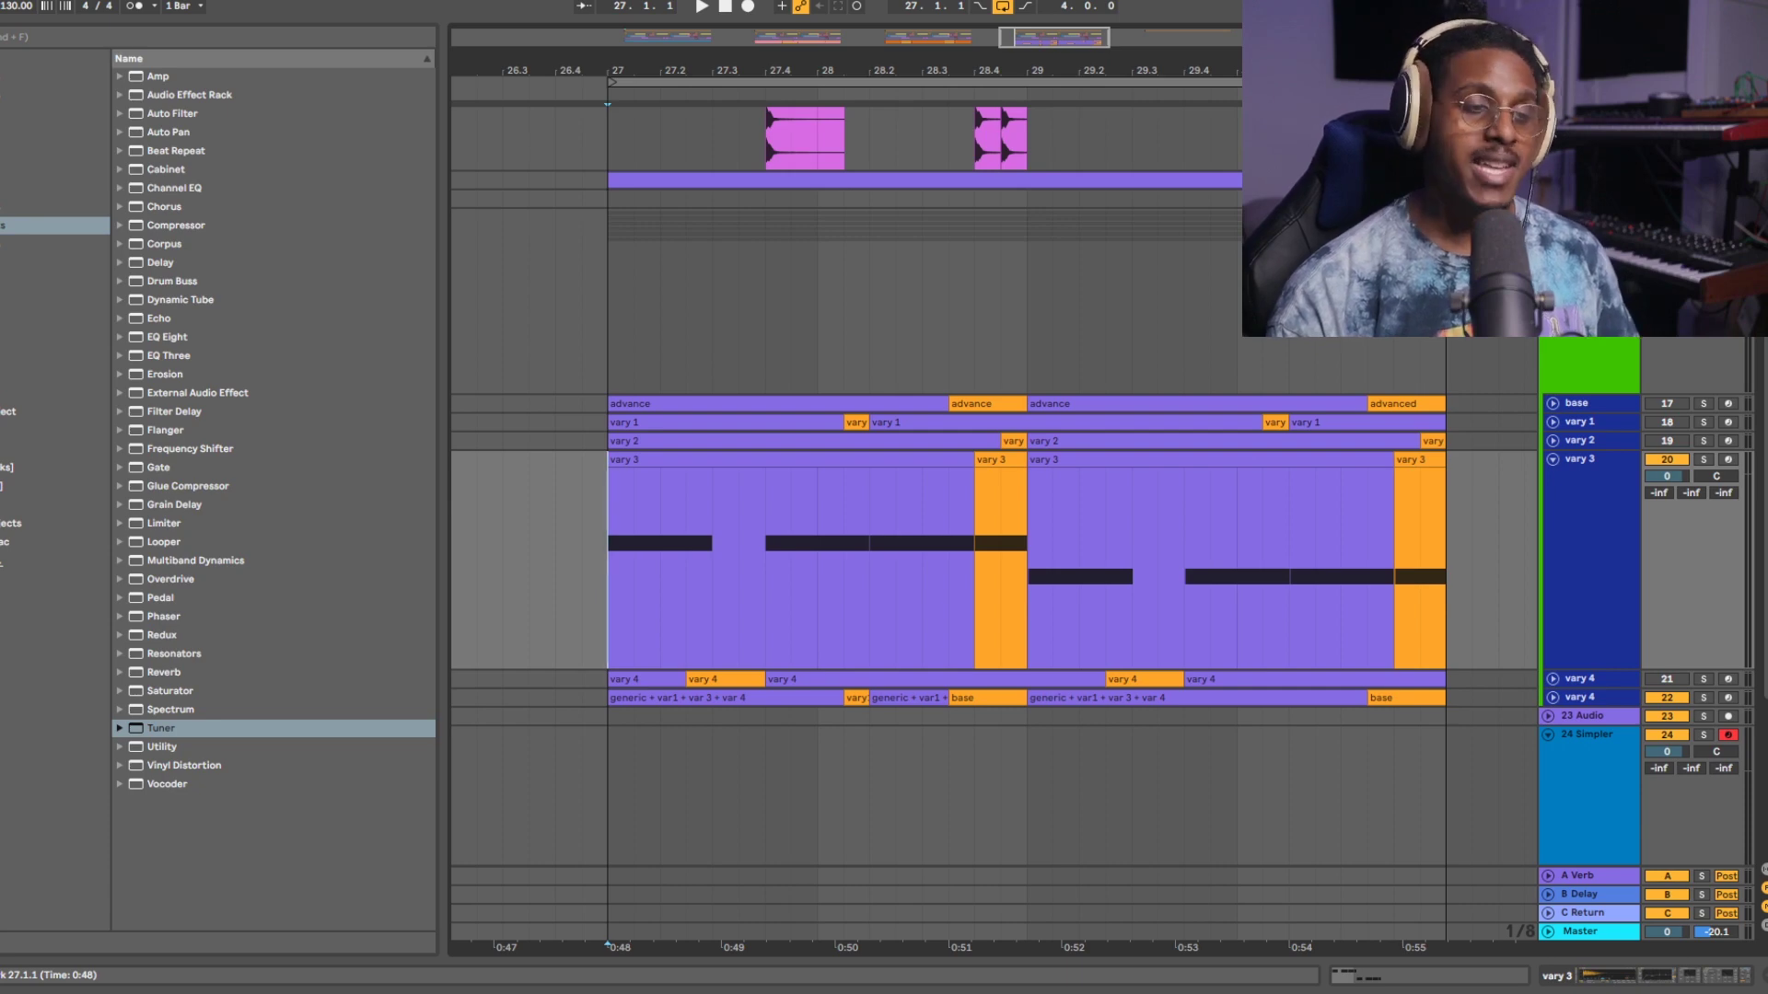
# Step: Examine the orange clip from 28.4.1 to 29.1.1 and the clip before it in the advanced vary 3 pattern, returning to bar 27
pyautogui.click(1001, 599)
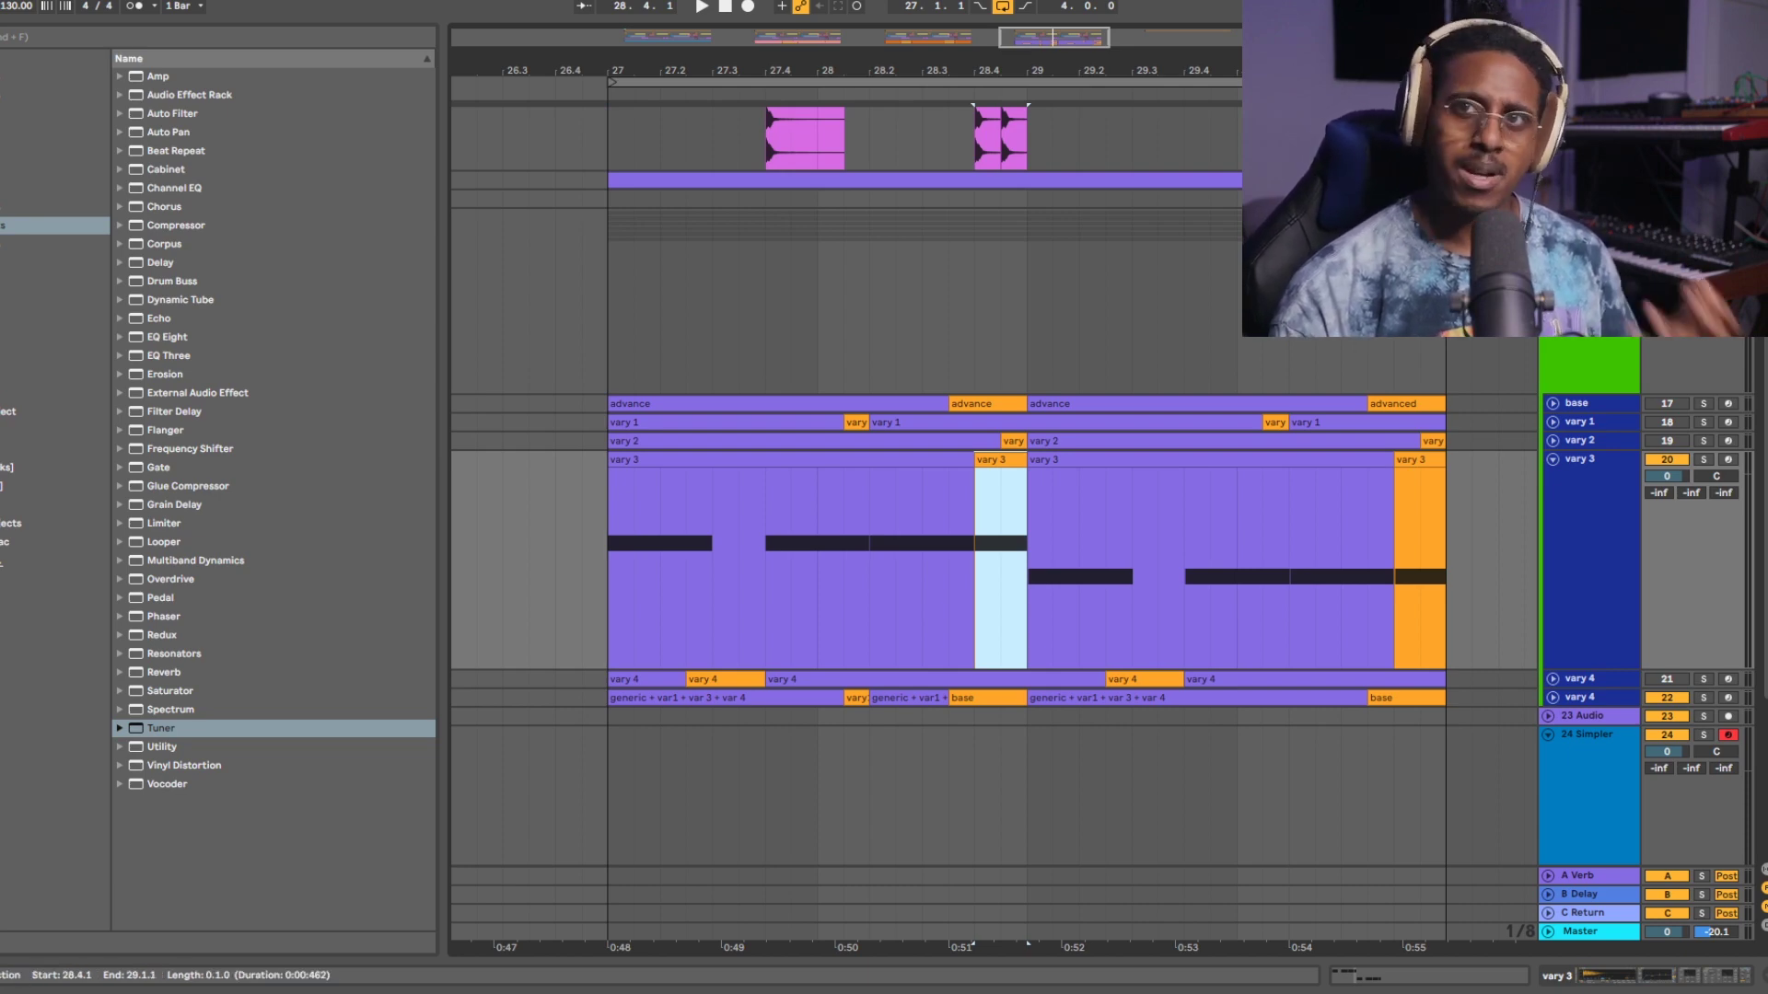
pyautogui.click(792, 598)
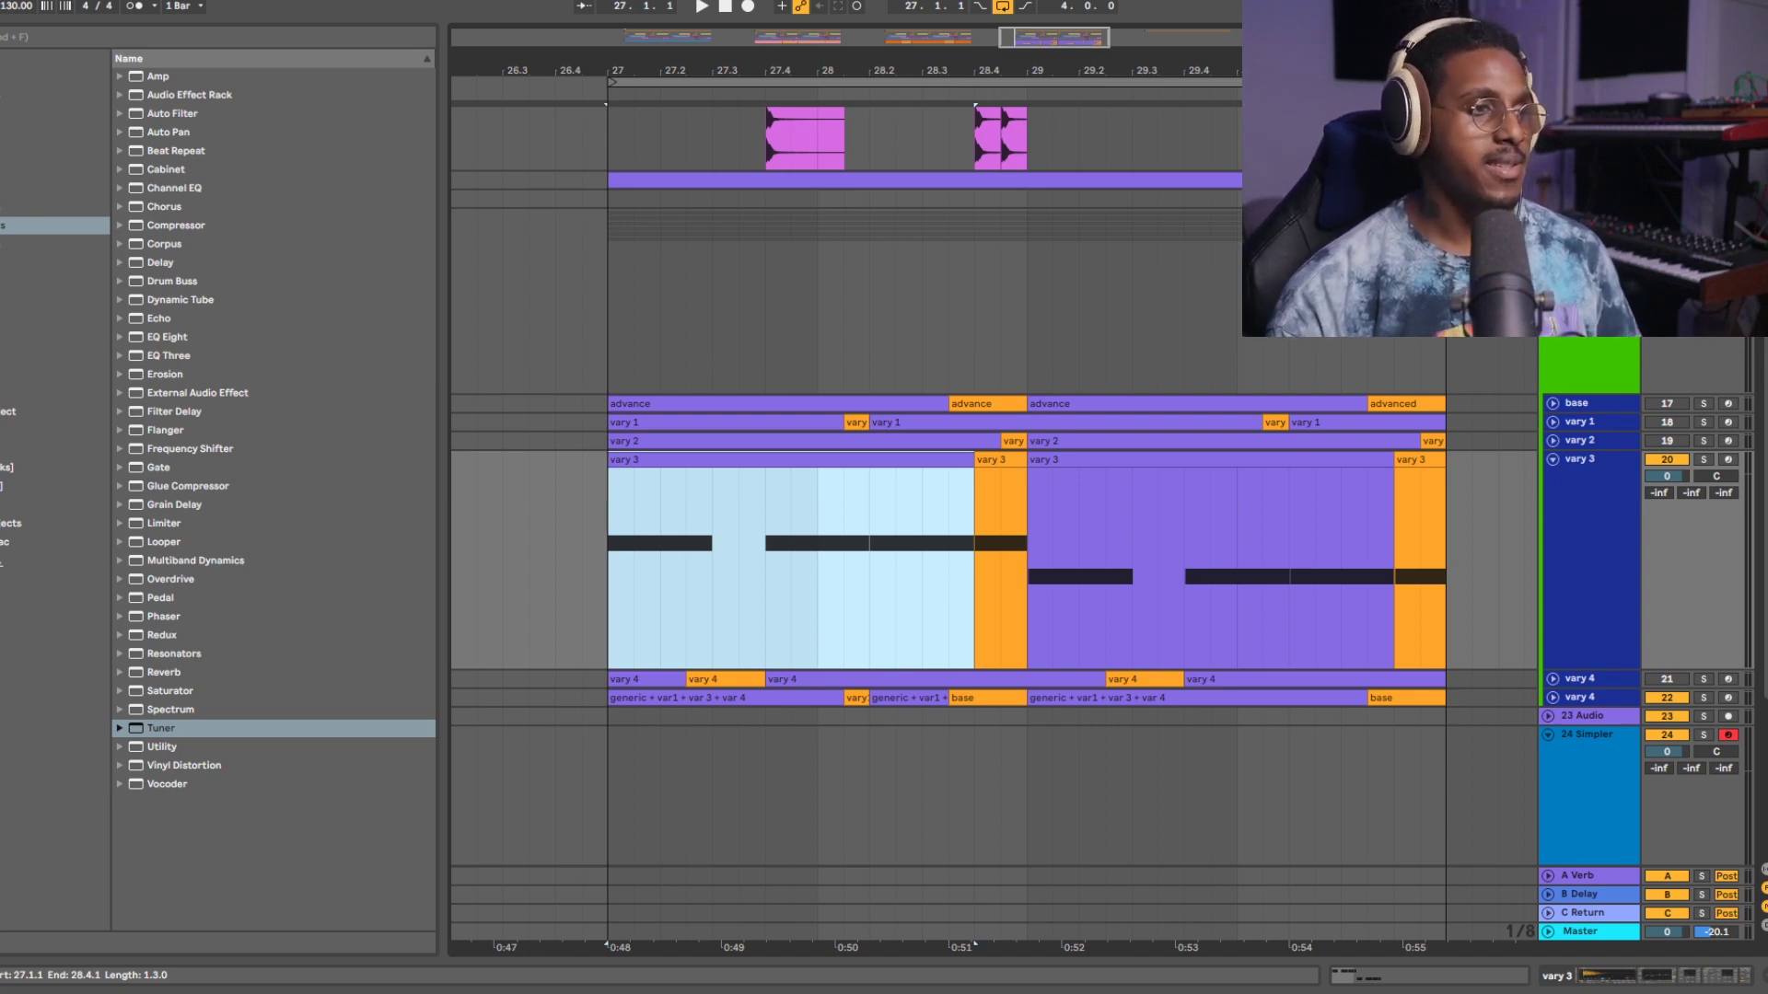
pyautogui.click(609, 308)
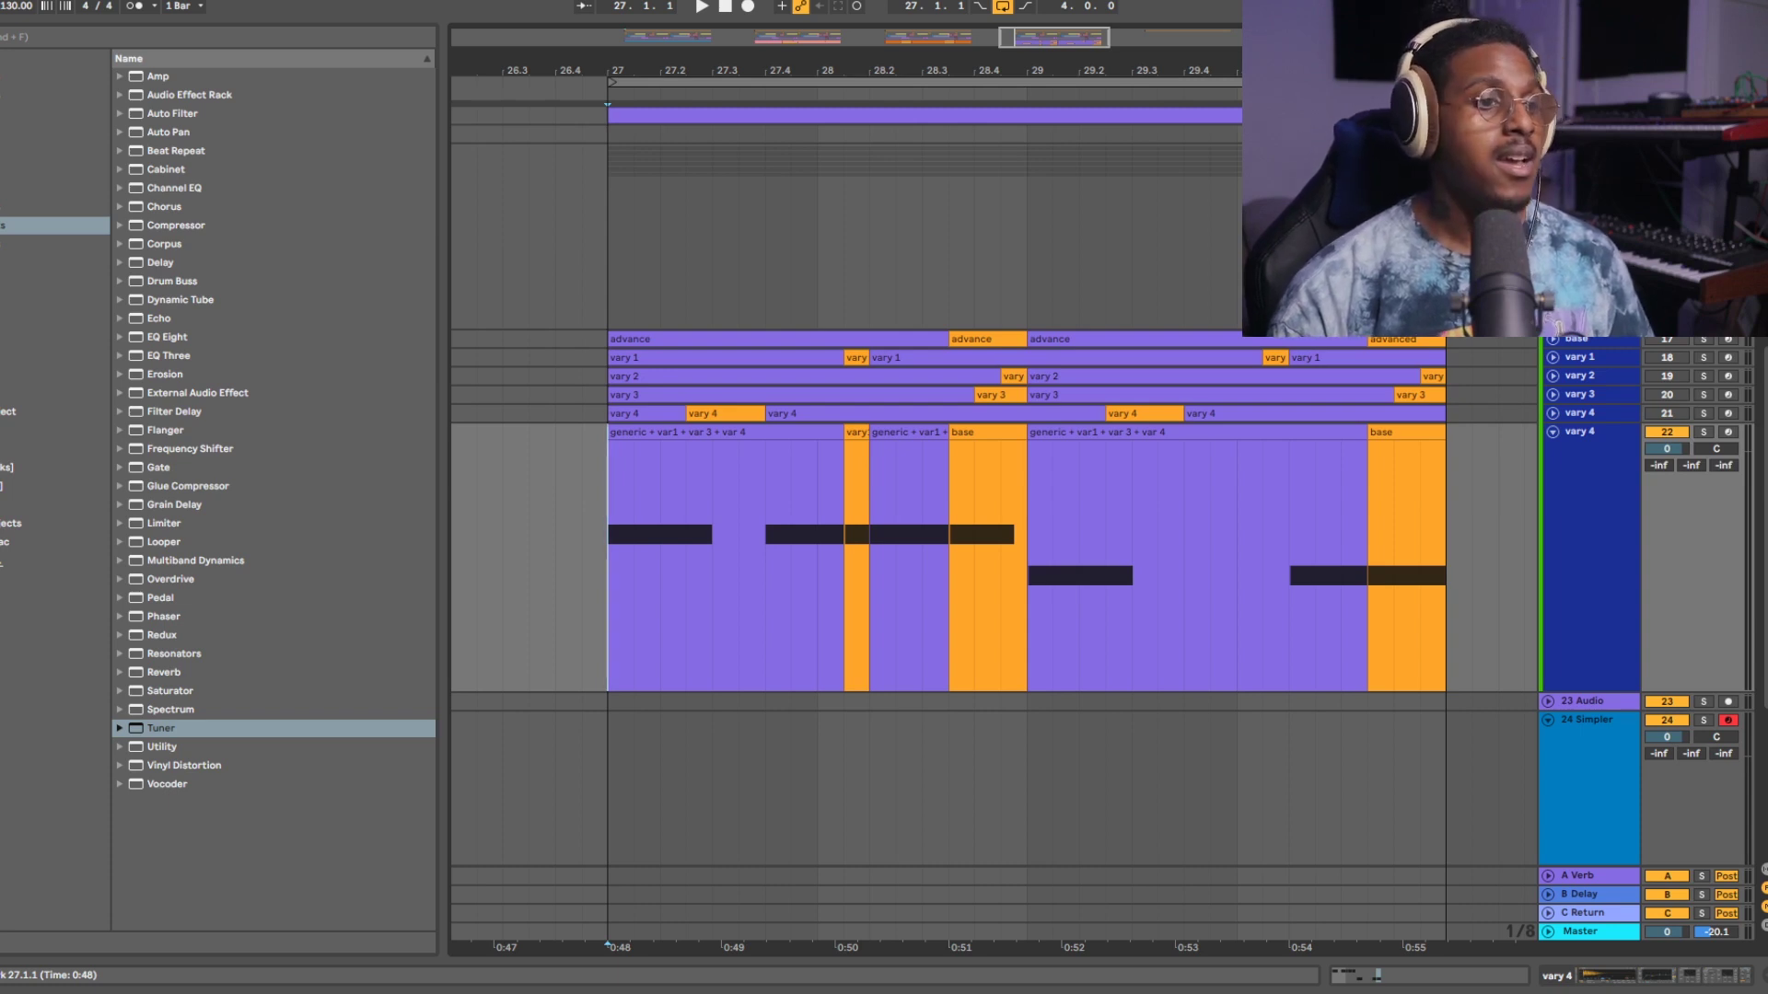
# Step: Examine the gap from 29.4.1 to 30.2.1 in the combined "generic + var1 + var 3 + var 4" pattern and play it from bar 27
pyautogui.moveTo(1184, 553); pyautogui.dragTo(1290, 552)
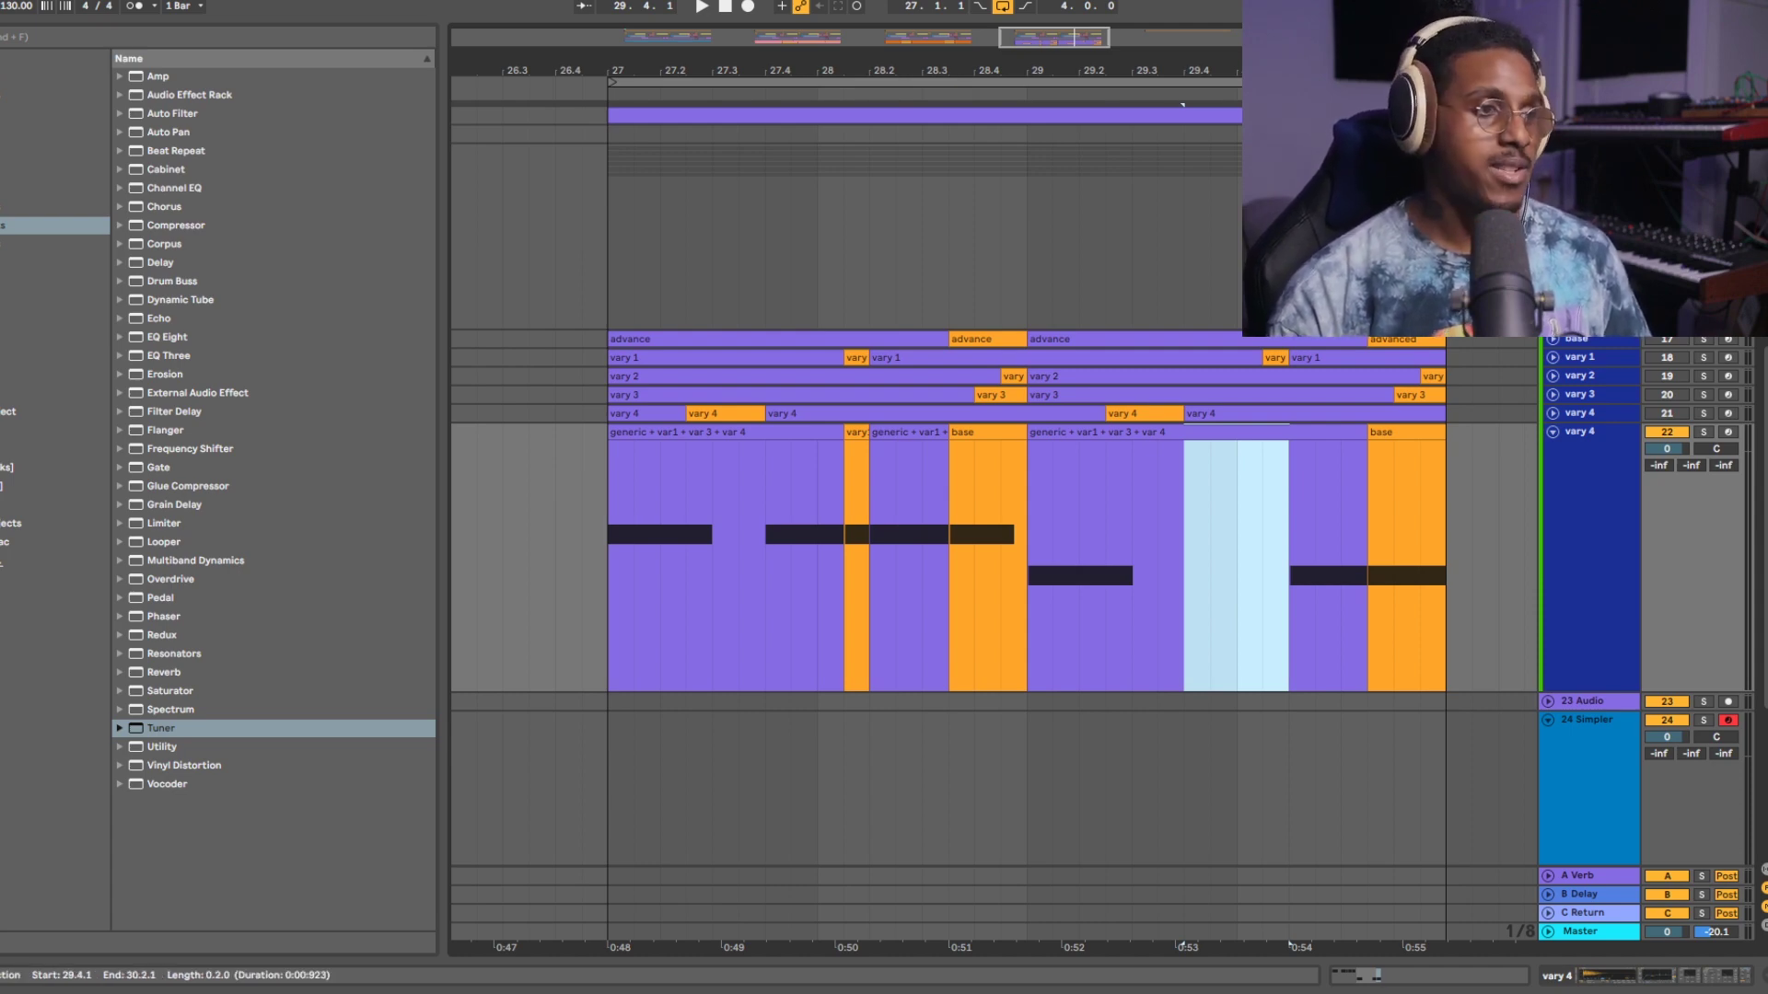
pyautogui.click(981, 339)
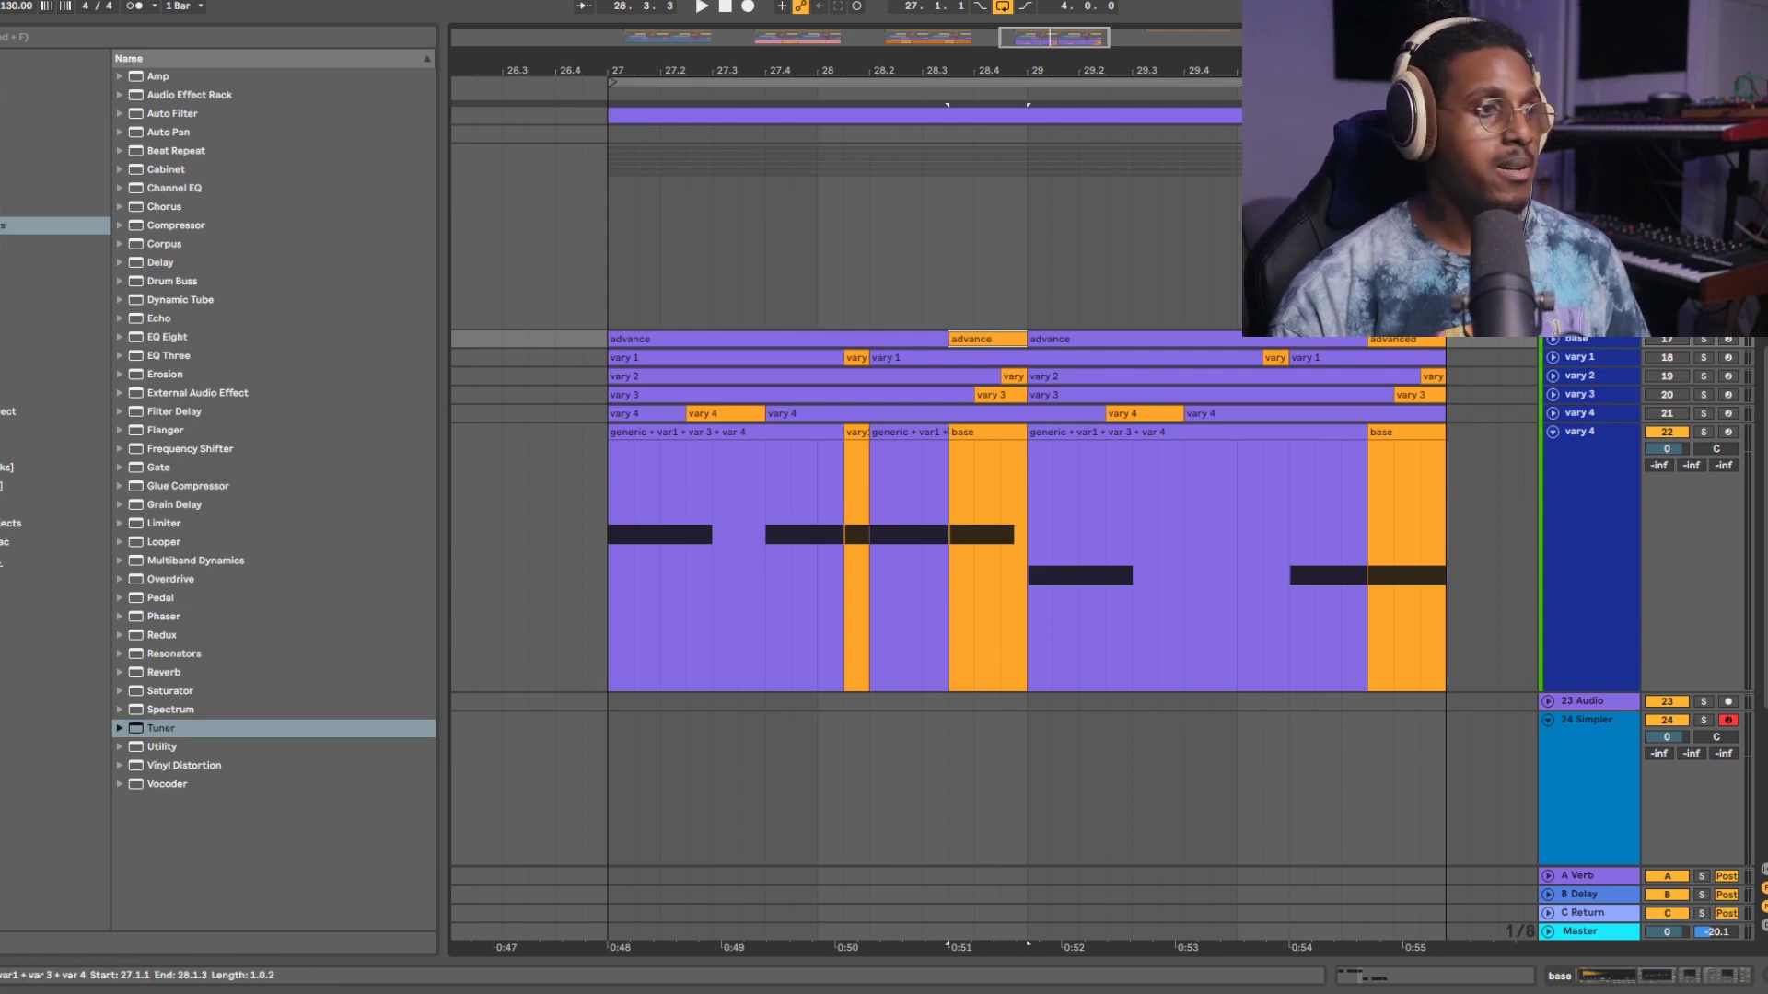
pyautogui.click(726, 431)
pyautogui.press('space')
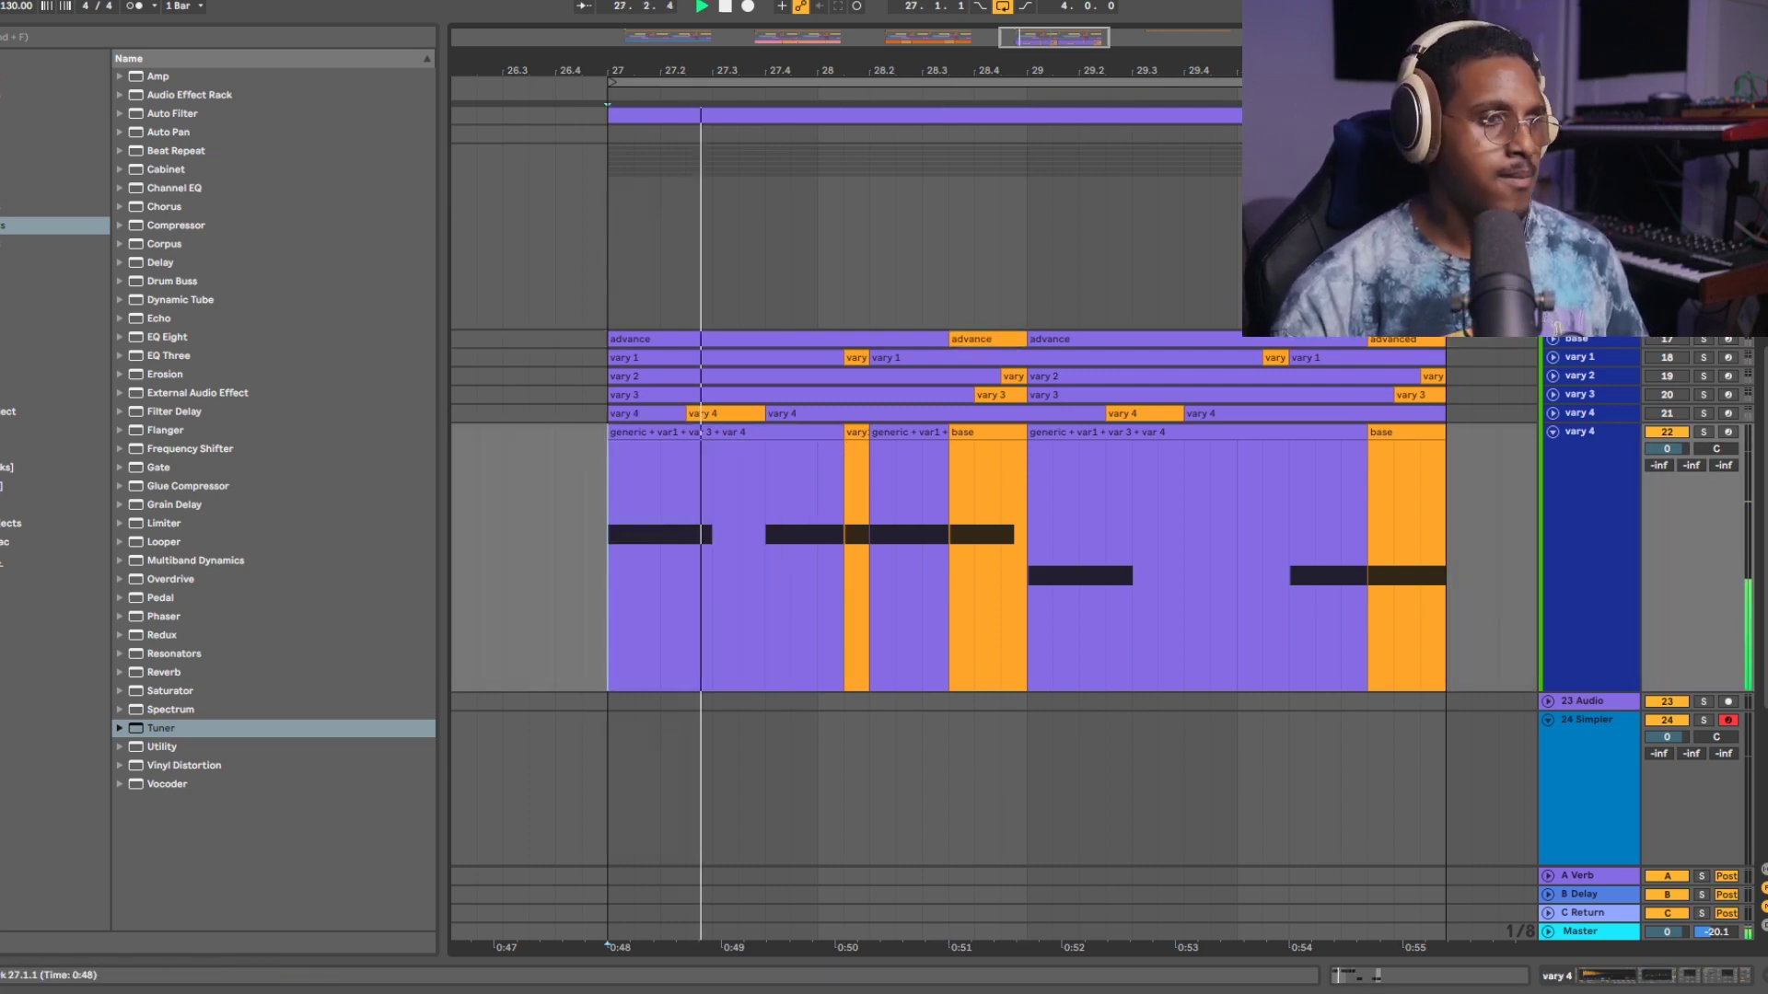